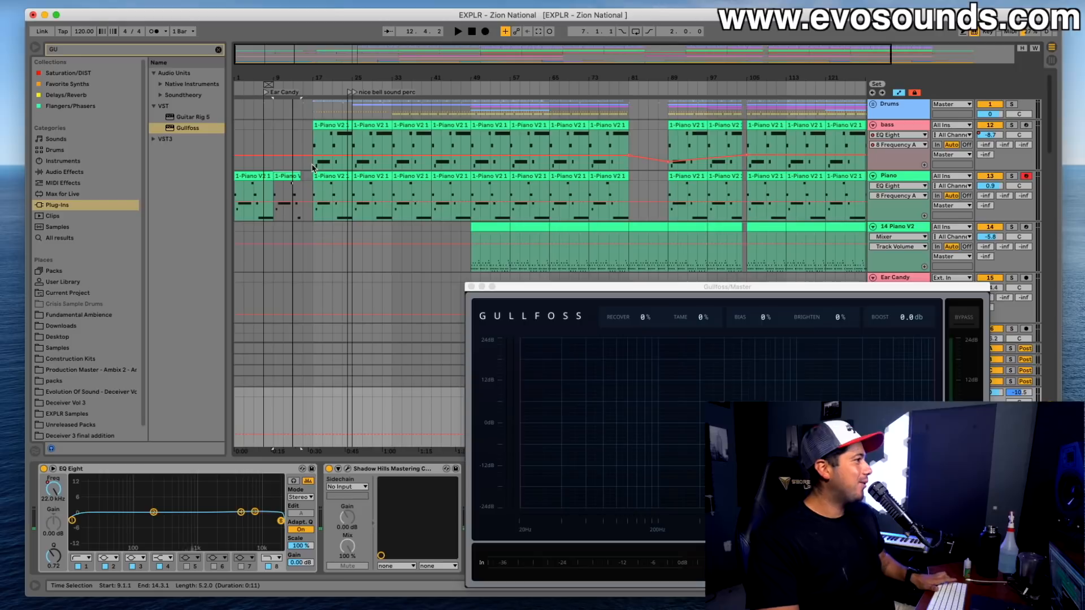
# Step: Play the arrangement from bar 15 and again from bar 49, and stop playback
pyautogui.click(309, 141)
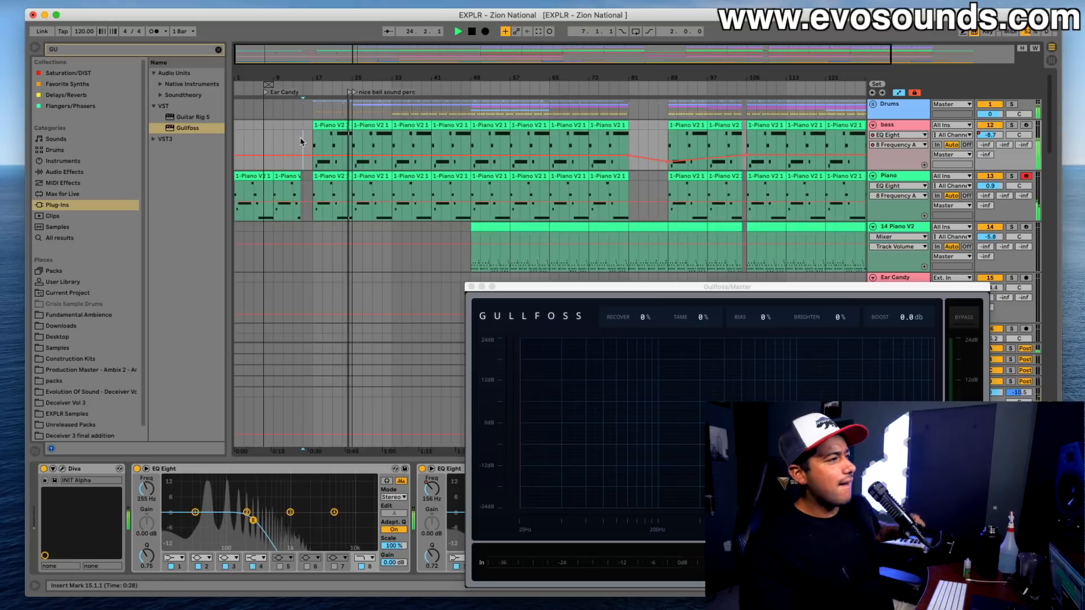
pyautogui.click(471, 216)
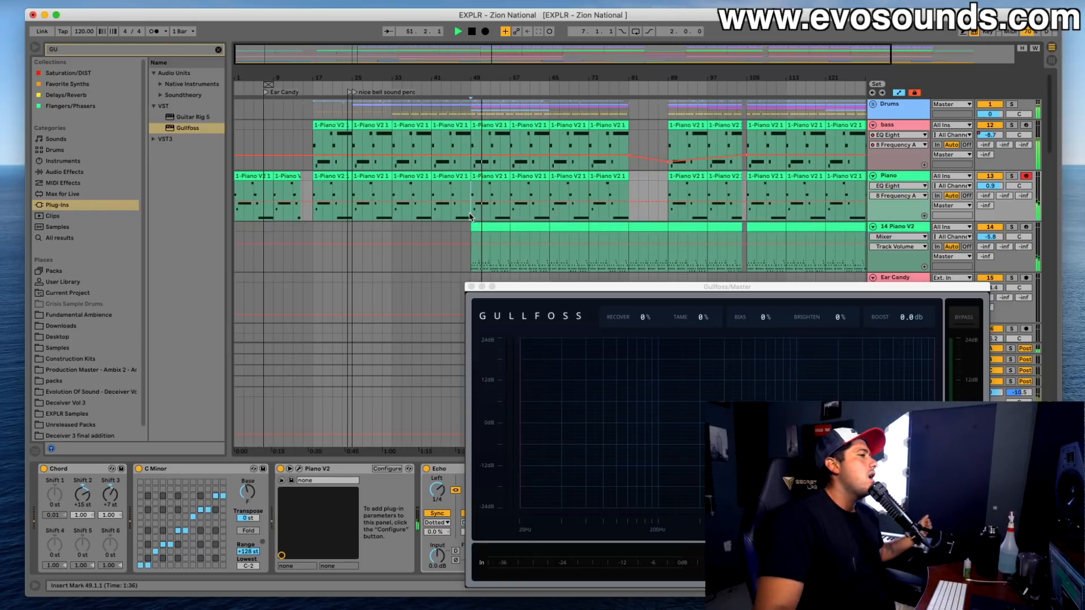
pyautogui.hscroll(10, 683, 230)
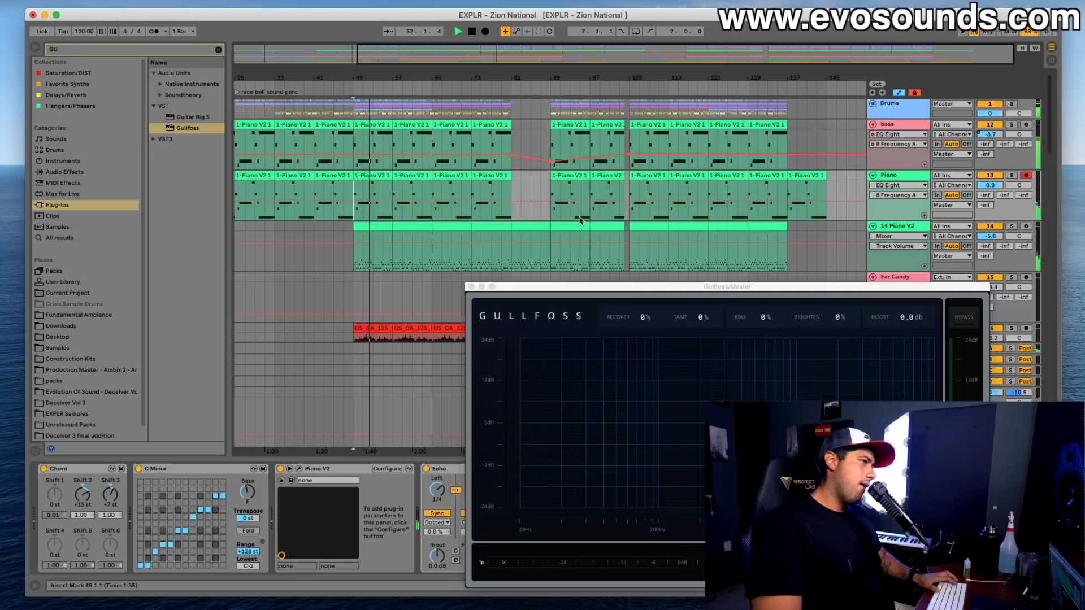
pyautogui.press('space')
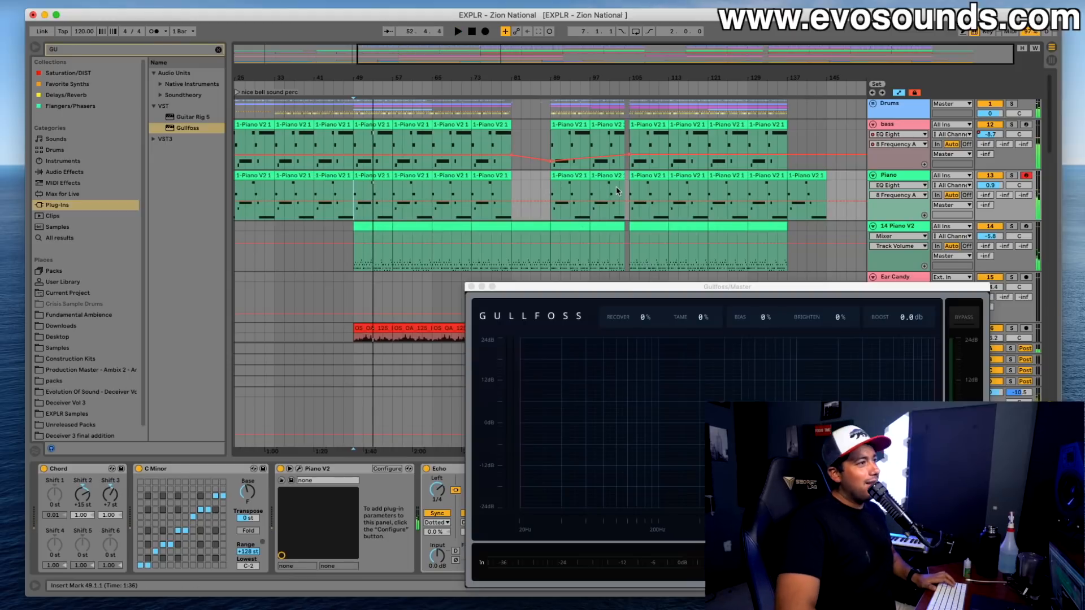
# Step: Play the arrangement from bar 105, move the Gullfoss window clear of the master track, and stop playback
pyautogui.click(622, 192)
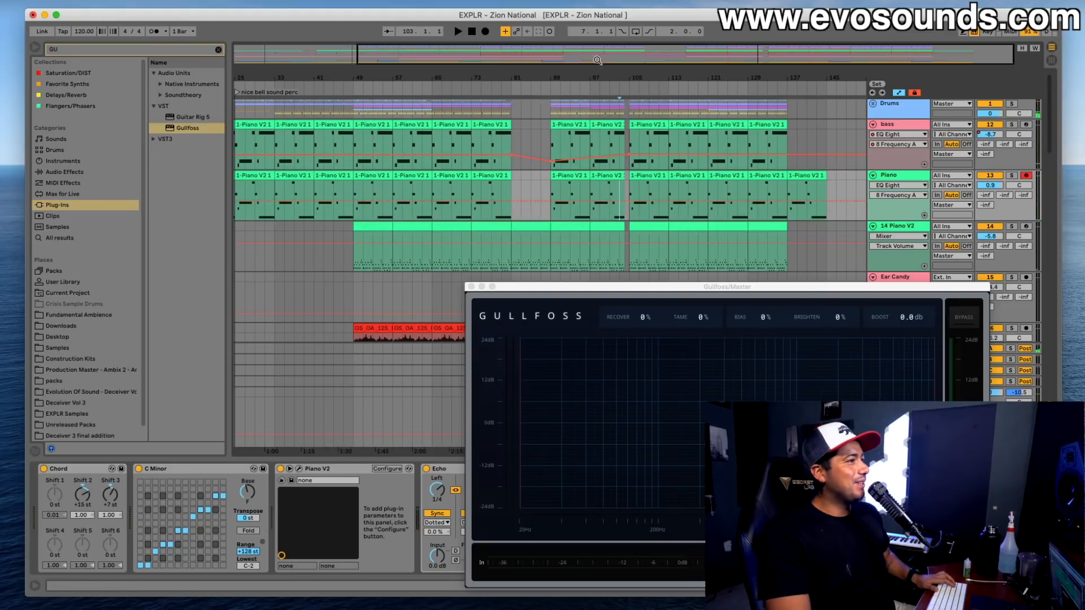
pyautogui.moveTo(597, 60); pyautogui.dragTo(599, 107)
pyautogui.hscroll(4, 721, 216)
pyautogui.click(634, 224)
pyautogui.press('space')
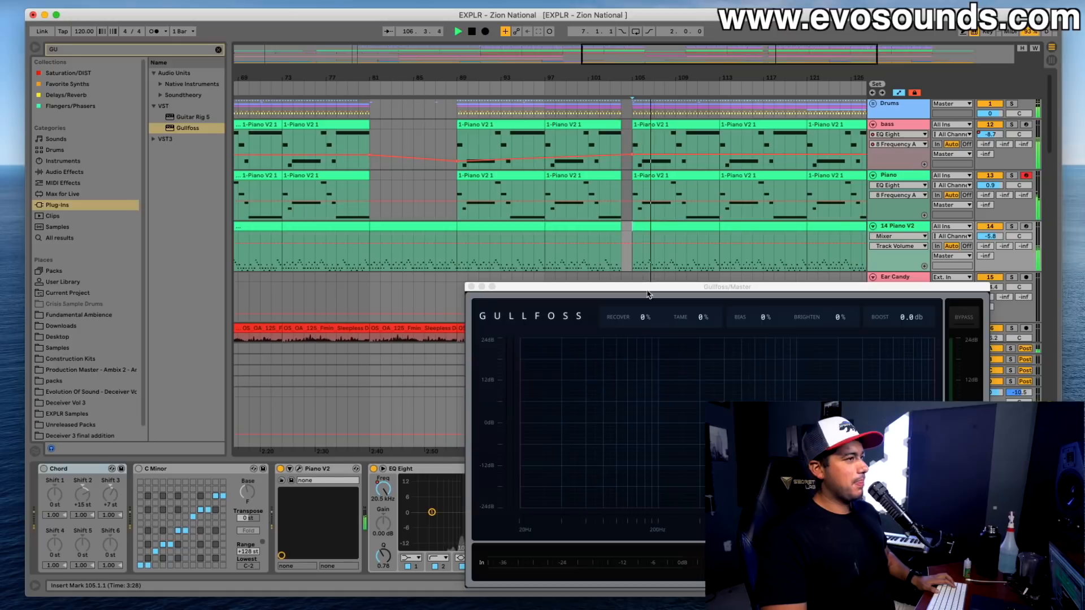
pyautogui.moveTo(671, 298); pyautogui.dragTo(559, 163)
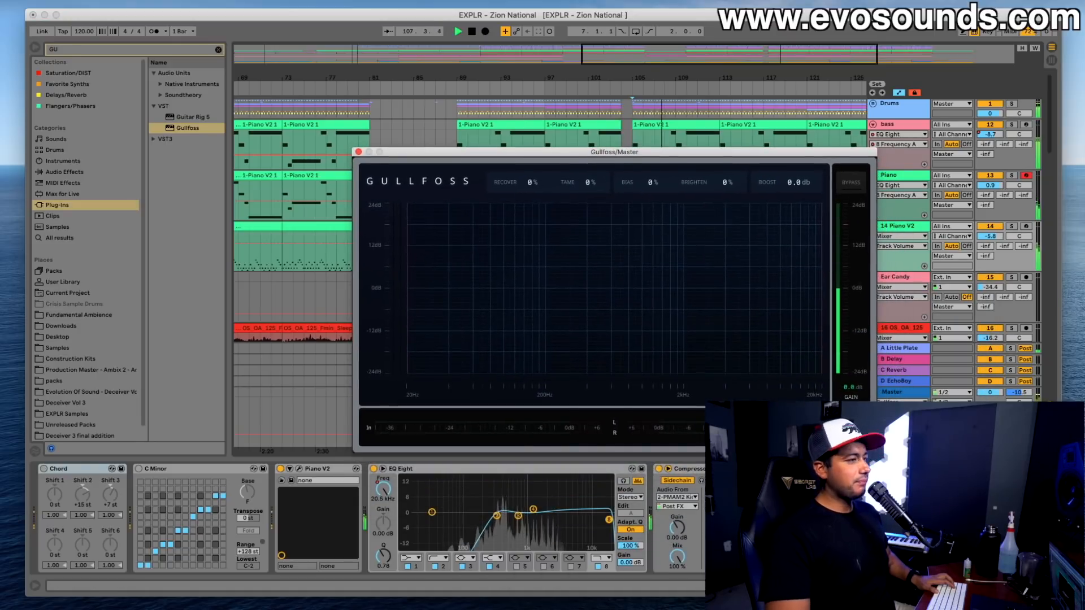
pyautogui.press('space')
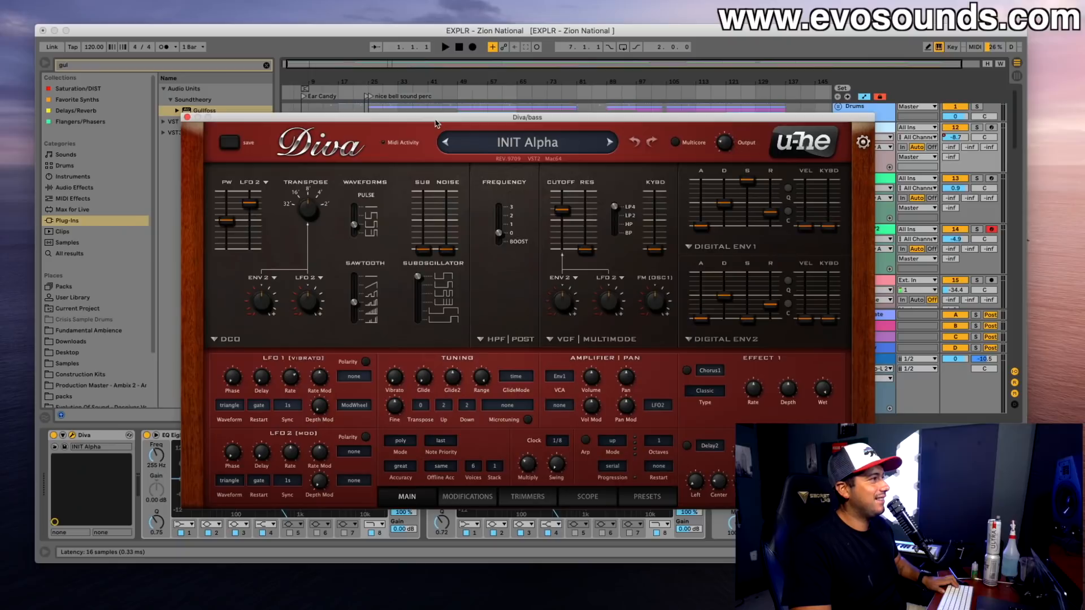
# Step: Close the Diva instrument window on the bass track and bring up the master's Gullfoss window
pyautogui.moveTo(235, 118); pyautogui.dragTo(236, 109)
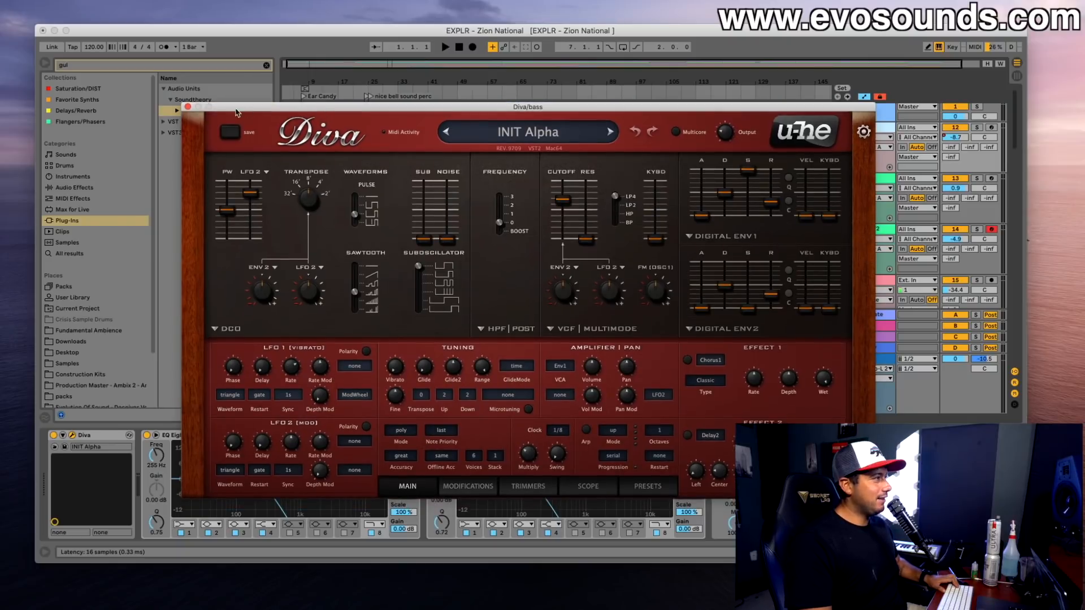
pyautogui.click(188, 107)
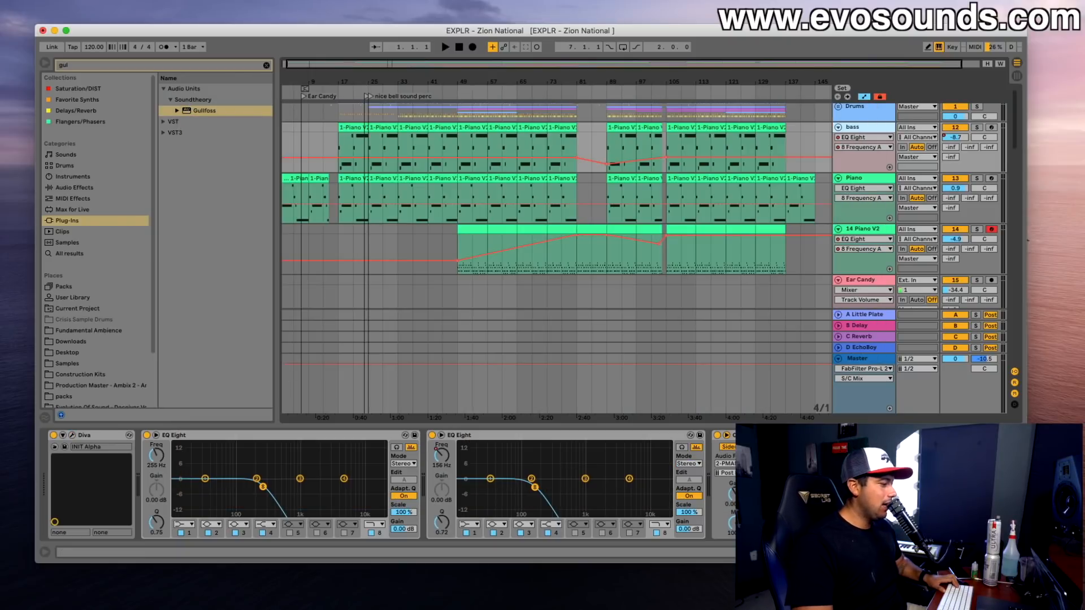
pyautogui.moveTo(418, 609); pyautogui.dragTo(415, 126)
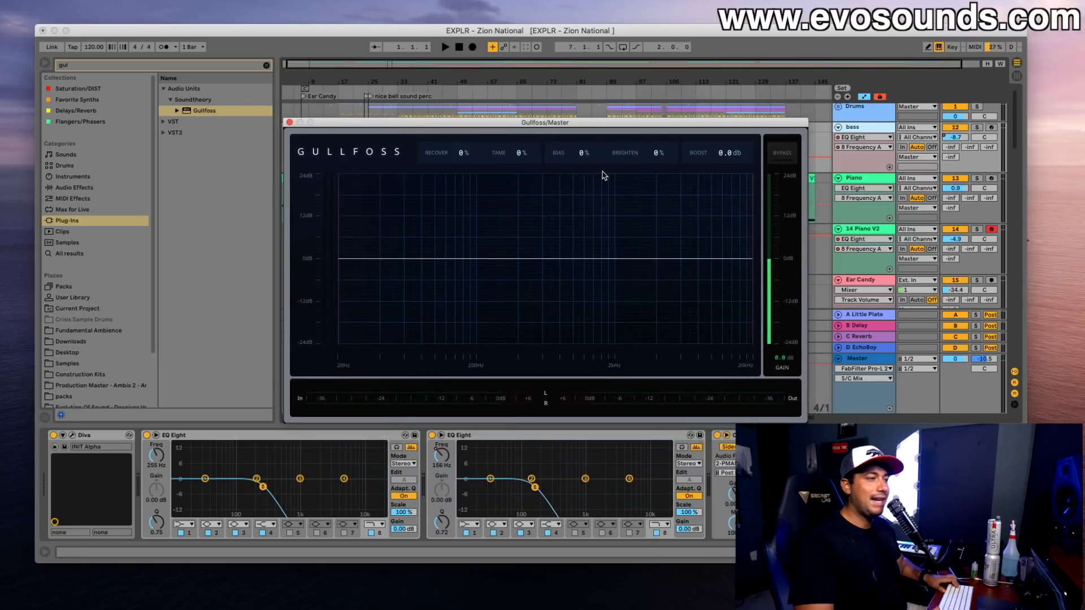
# Step: Raise Gullfoss's Tame to 128%, try Bias at 100%, and return Bias to 0%
pyautogui.moveTo(468, 157); pyautogui.dragTo(511, 158)
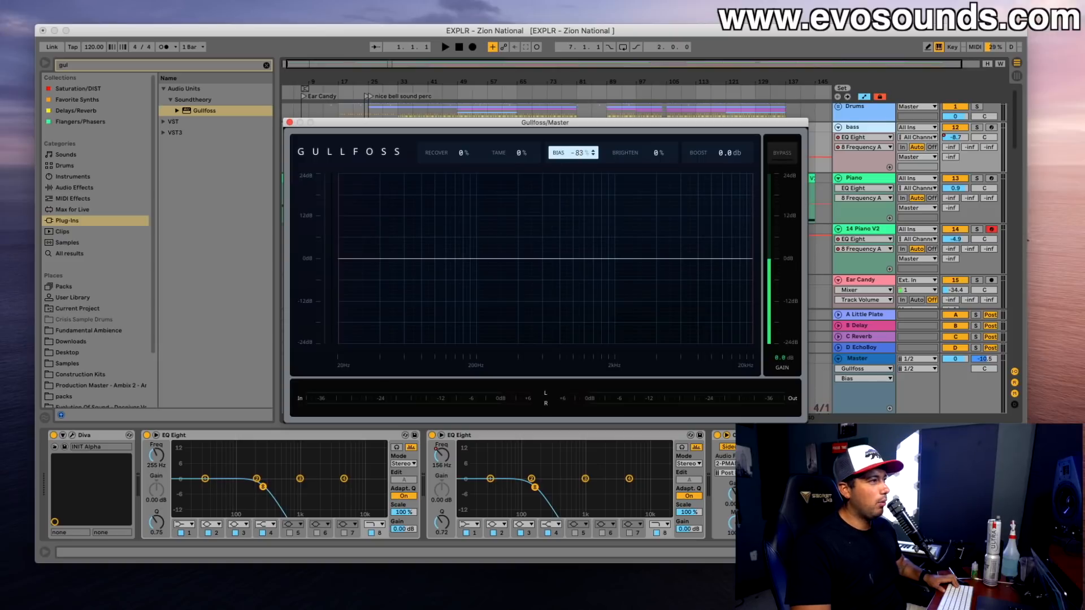
pyautogui.moveTo(531, 152); pyautogui.dragTo(531, 85)
pyautogui.moveTo(576, 153); pyautogui.dragTo(576, 56)
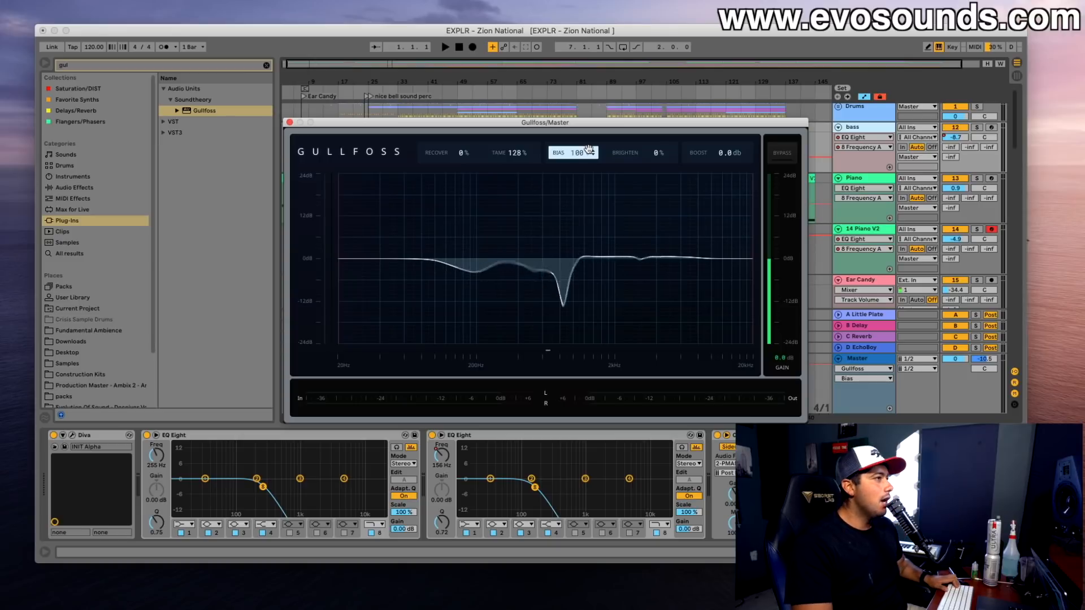
pyautogui.moveTo(580, 158); pyautogui.dragTo(579, 208)
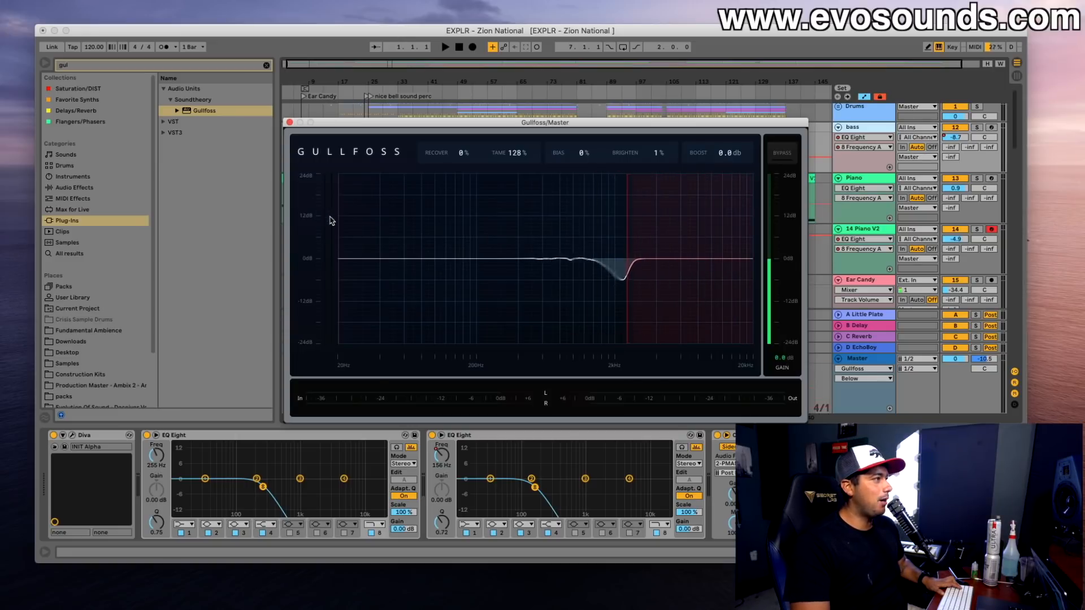
# Step: Try Gullfoss's lower frequency limit at about 300 Hz, and return both limits to the full 20 Hz to 20 kHz range
pyautogui.moveTo(338, 216); pyautogui.dragTo(498, 218)
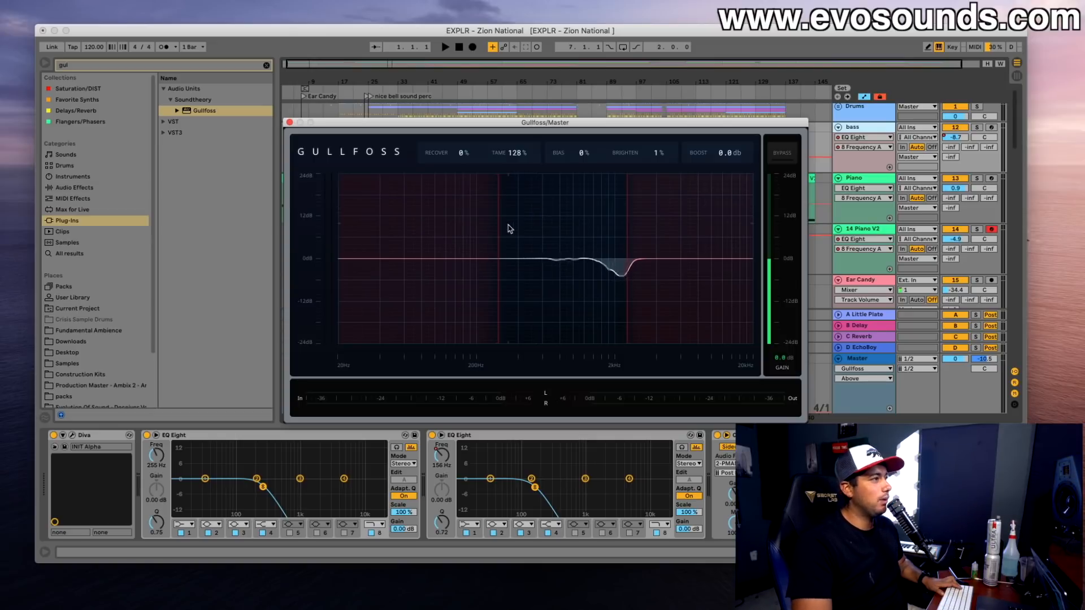
pyautogui.moveTo(501, 227); pyautogui.dragTo(338, 228)
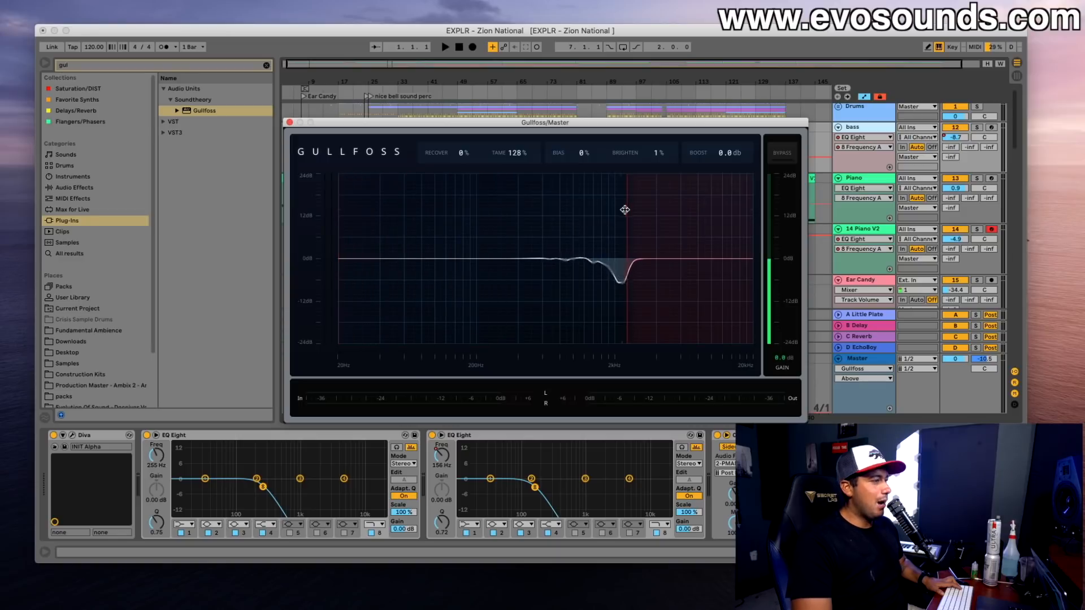
pyautogui.moveTo(625, 214); pyautogui.dragTo(752, 215)
# Step: Reset Gullfoss's Tame to 0%, play the song from bar 49, and gradually raise Tame to 50%
pyautogui.click(875, 360)
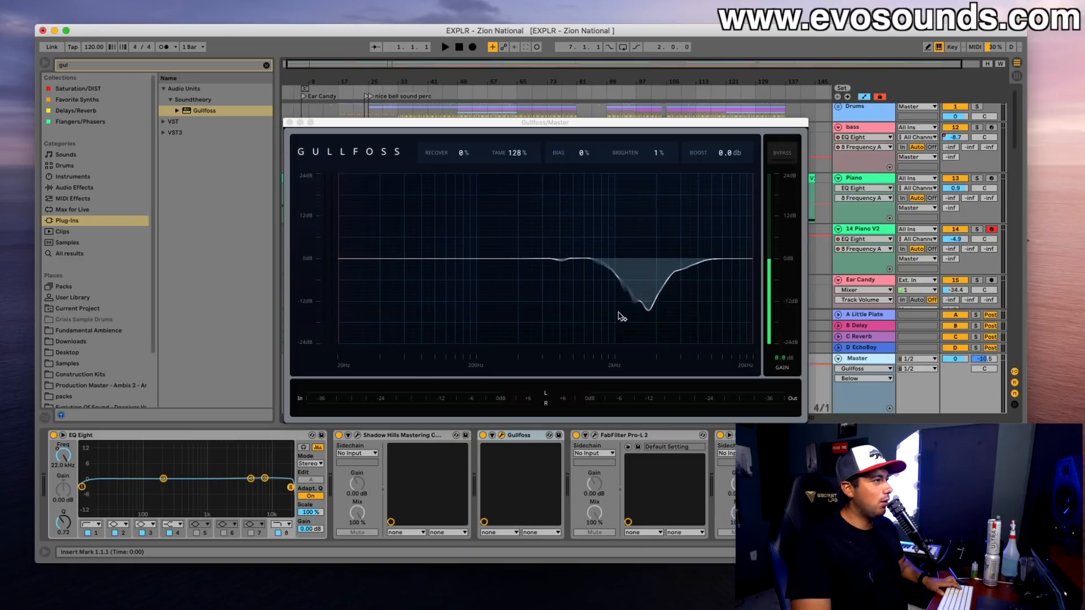
pyautogui.moveTo(517, 153); pyautogui.dragTo(517, 157)
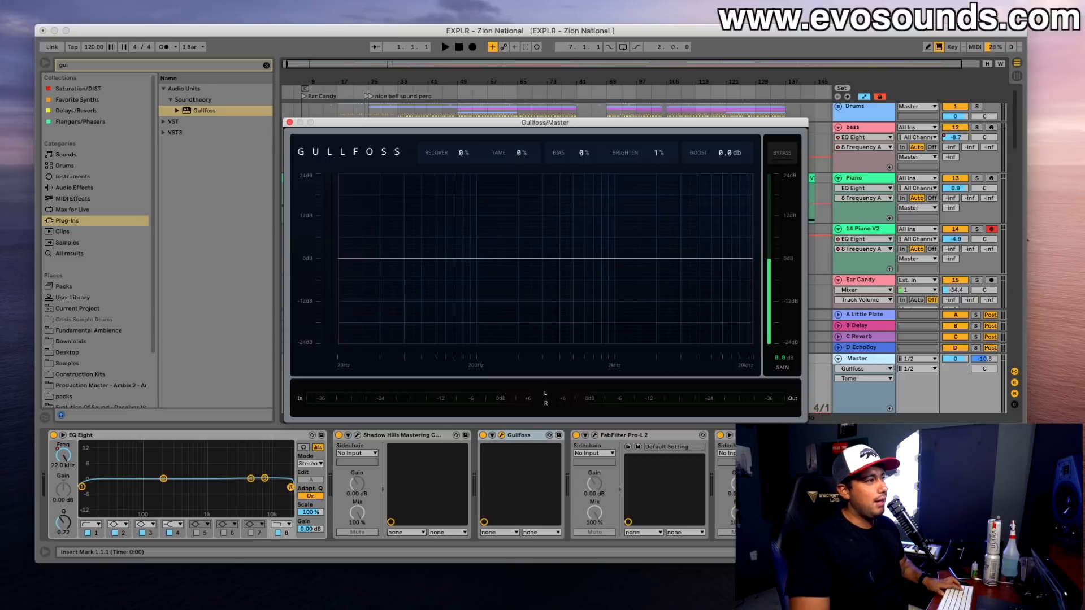
pyautogui.moveTo(520, 156); pyautogui.dragTo(520, 152)
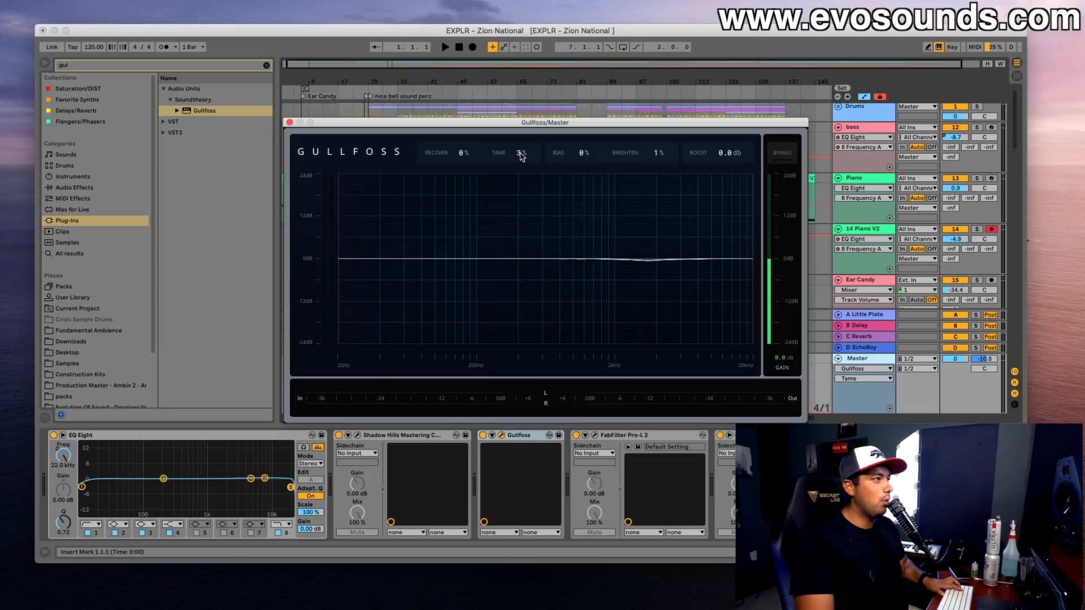
pyautogui.press('space')
pyautogui.moveTo(518, 153); pyautogui.dragTo(519, 130)
pyautogui.click(459, 115)
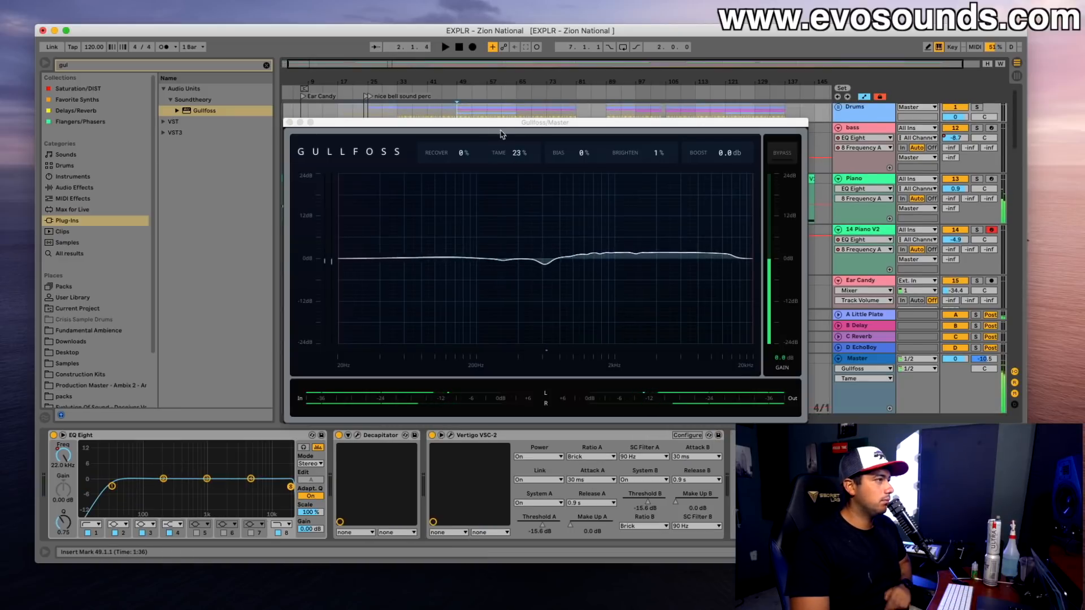
pyautogui.moveTo(520, 158); pyautogui.dragTo(520, 121)
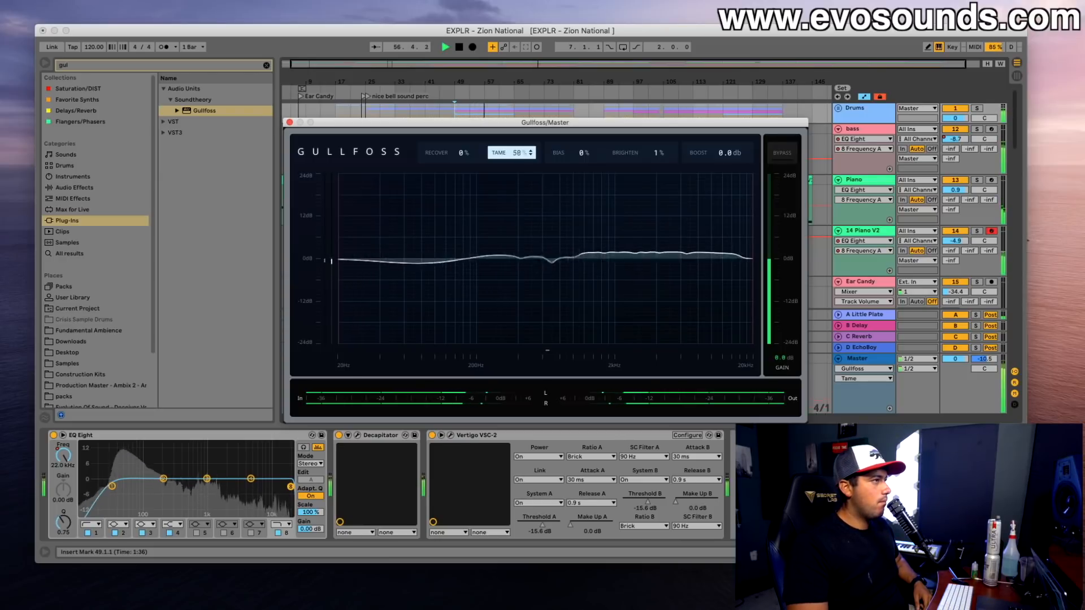
# Step: Set Gullfoss's Recover to 39%, Tame to 40% and Bias to -80% during playback
pyautogui.moveTo(533, 154); pyautogui.dragTo(533, 146)
pyautogui.moveTo(463, 153); pyautogui.dragTo(465, 153)
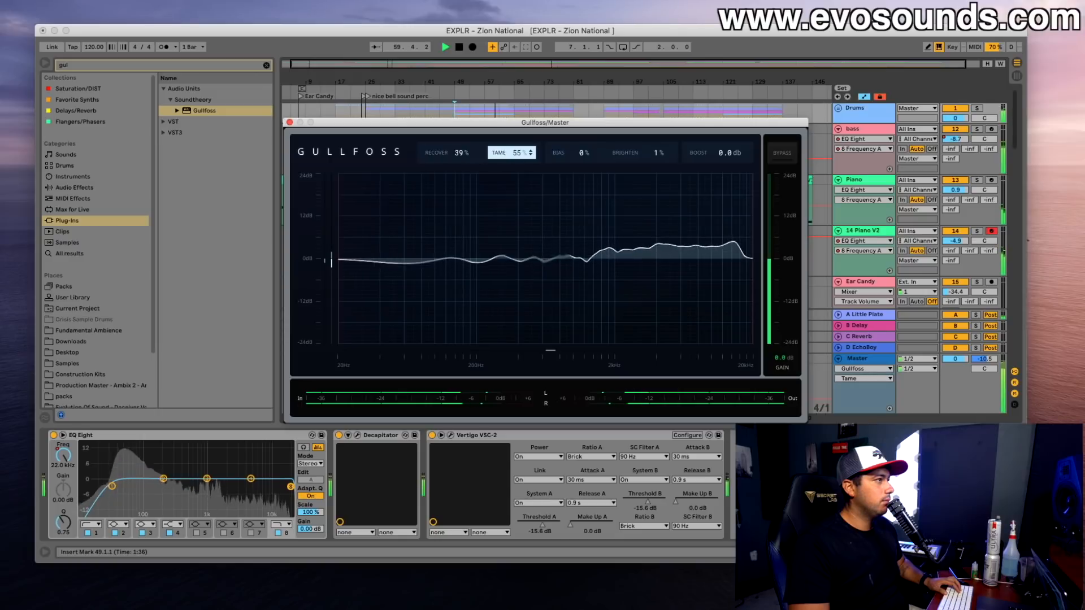
pyautogui.moveTo(517, 152); pyautogui.dragTo(576, 170)
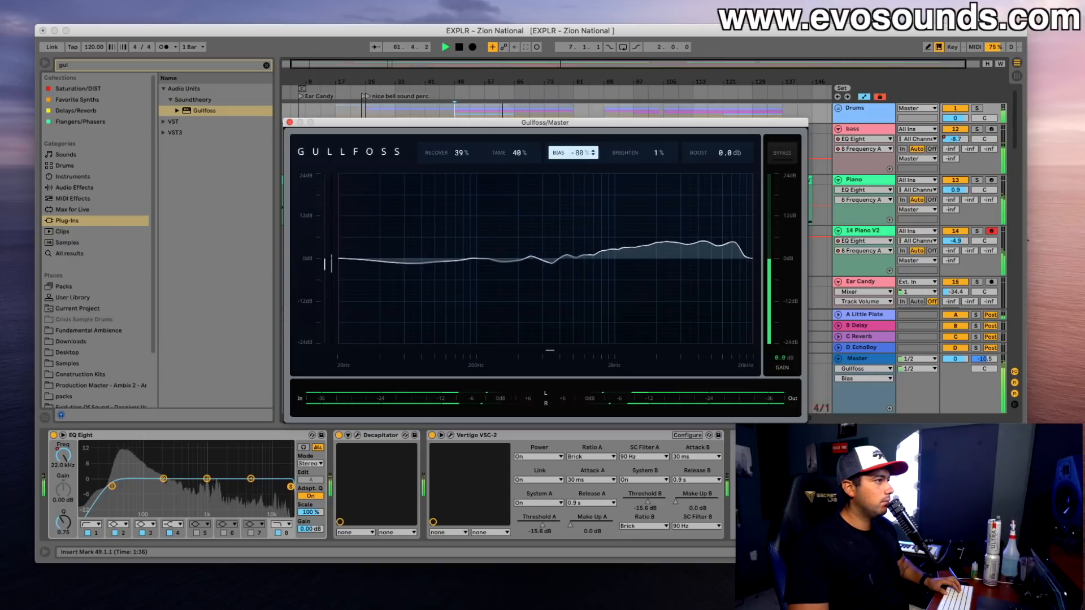
# Step: Compare the mix with and without Gullfoss by bypassing it twice, and stop playback
pyautogui.click(772, 157)
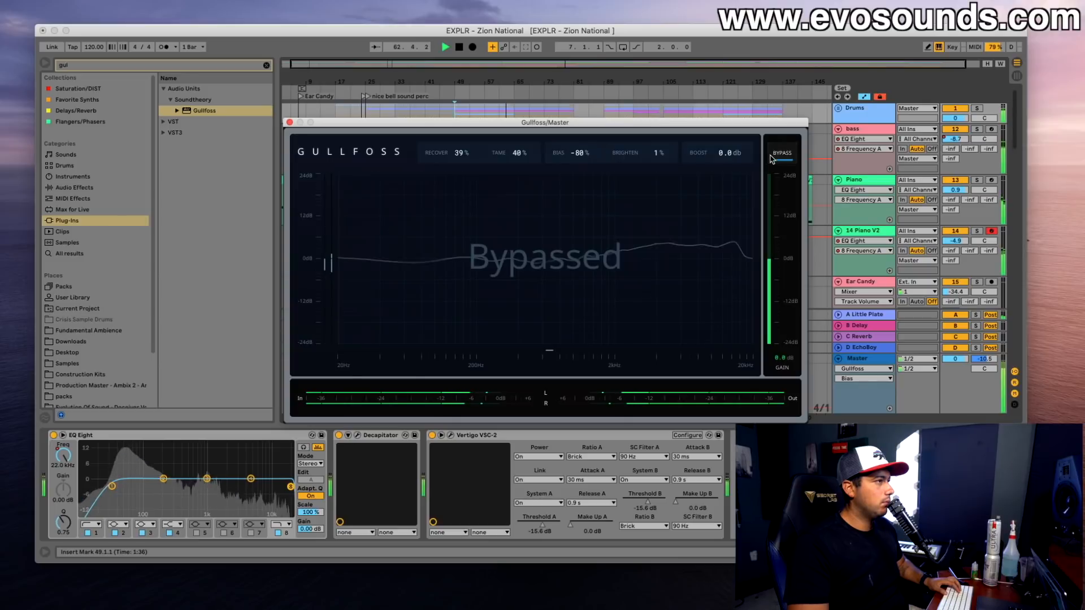
pyautogui.click(772, 158)
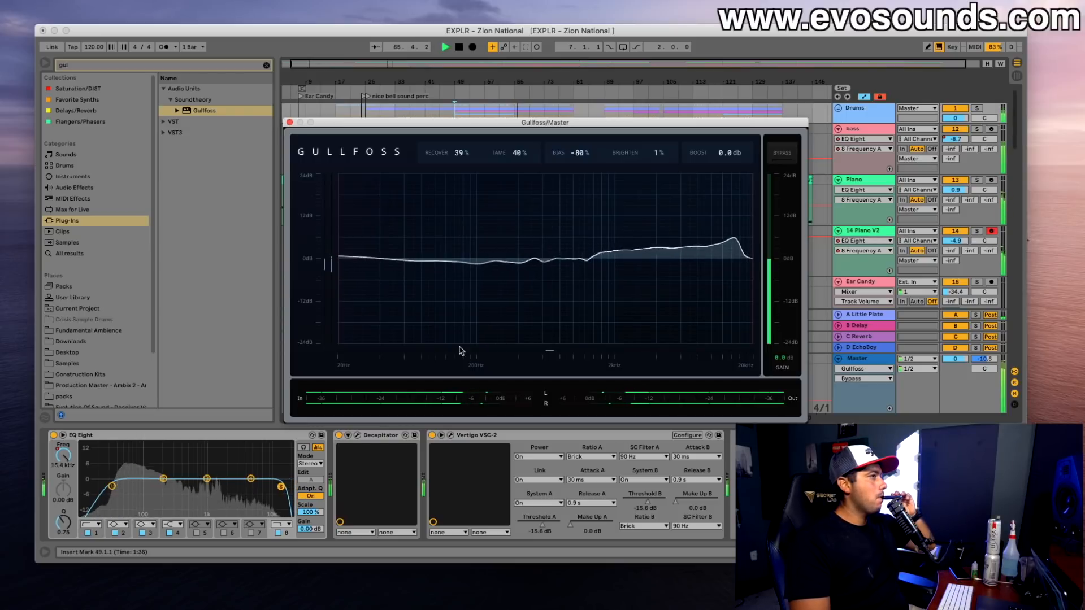
pyautogui.click(781, 153)
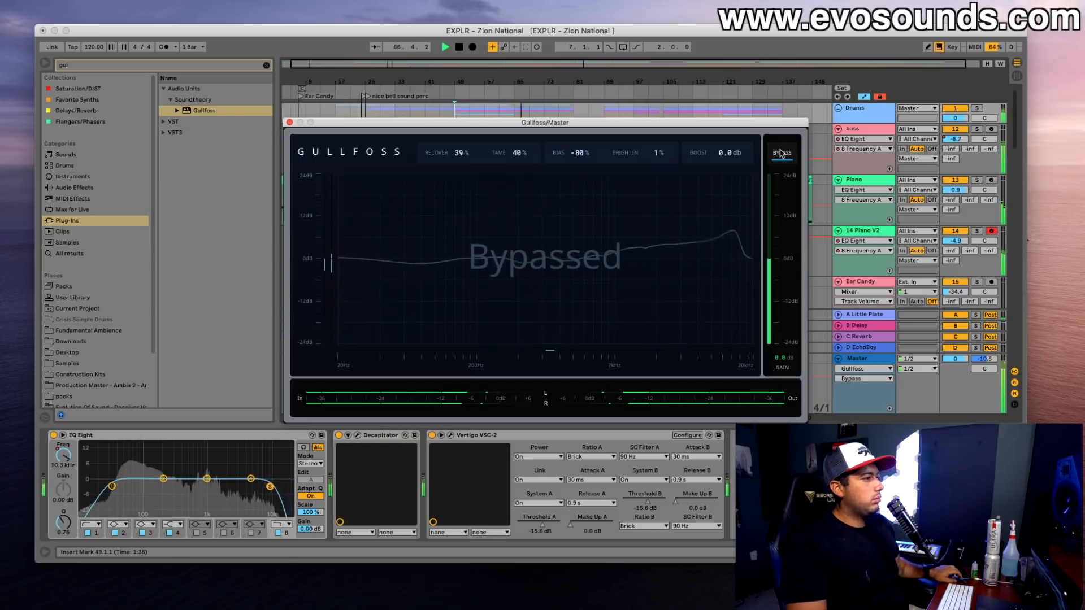
pyautogui.click(782, 153)
pyautogui.press('space')
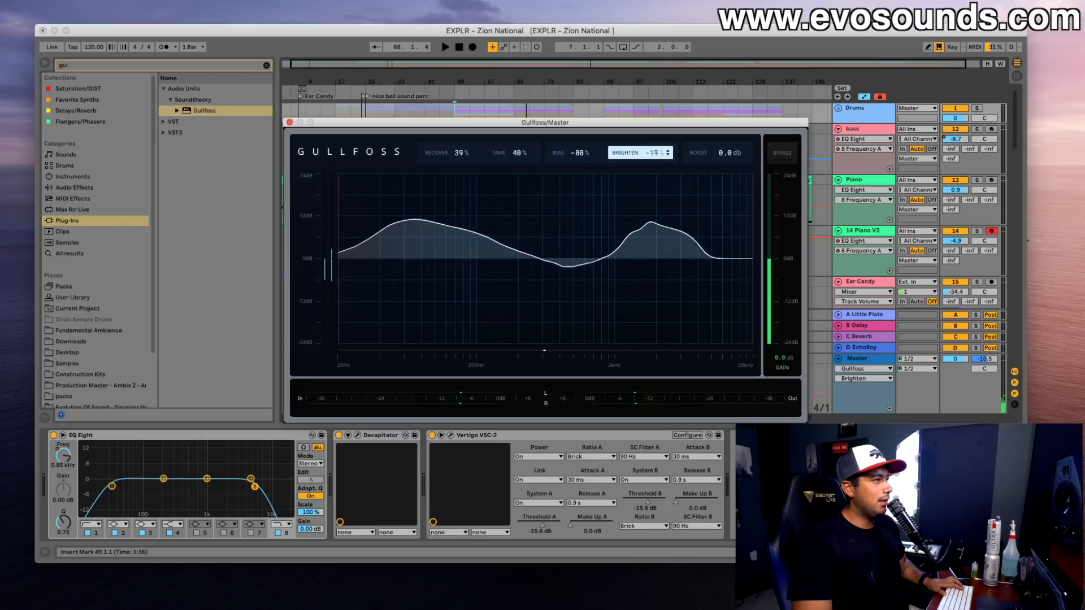
# Step: Set Gullfoss's Bias to -20% and Brighten to -39%, playing the song from bar 49
pyautogui.moveTo(652, 152); pyautogui.dragTo(653, 158)
pyautogui.moveTo(576, 152)
pyautogui.mouseDown()
pyautogui.moveTo(576, 135)
pyautogui.moveTo(576, 160)
pyautogui.mouseUp()
pyautogui.press('space')
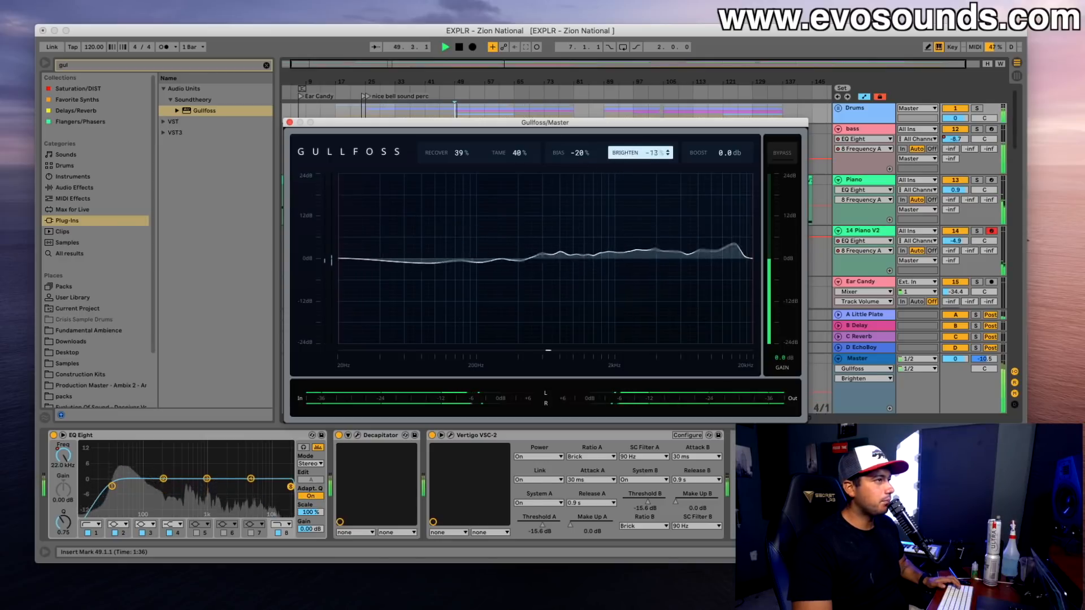
pyautogui.moveTo(653, 153); pyautogui.dragTo(653, 148)
# Step: Bypass and re-enable Gullfoss twice to compare the darker setting with the unprocessed mix
pyautogui.click(780, 154)
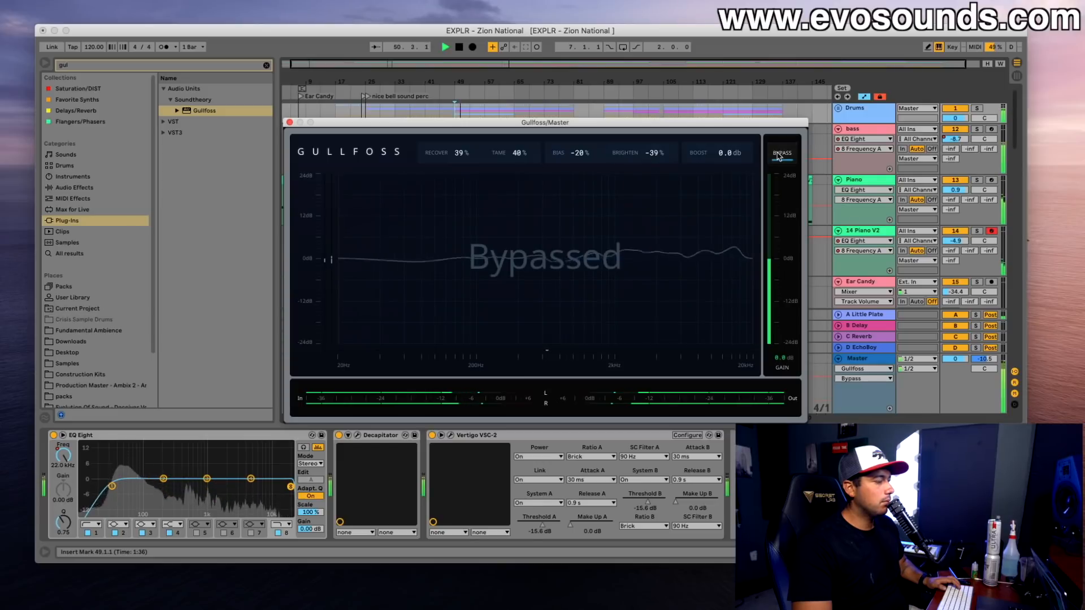
pyautogui.click(779, 155)
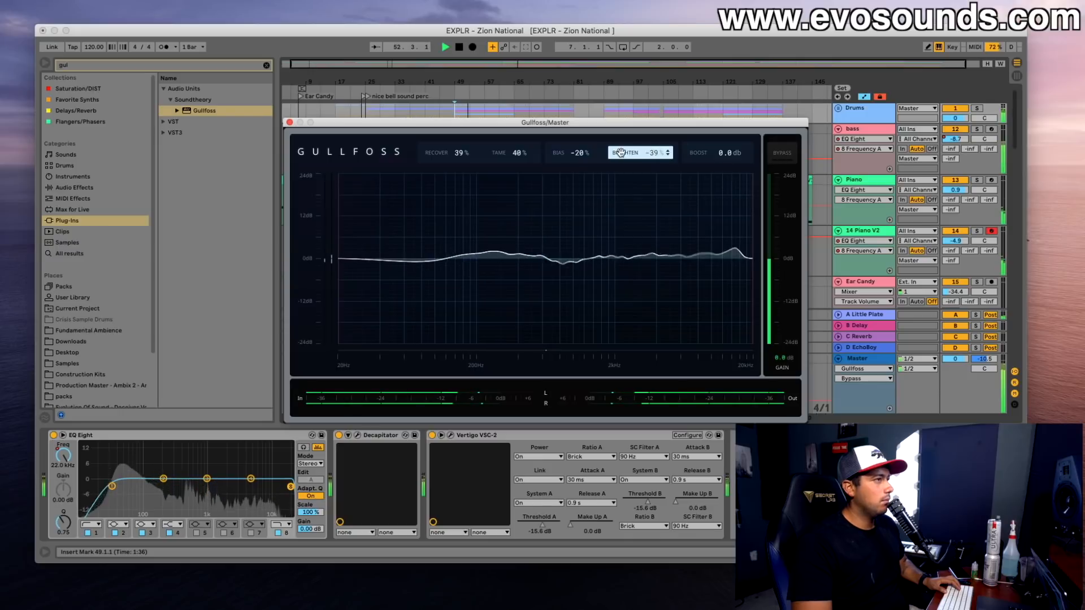
pyautogui.click(789, 157)
pyautogui.click(786, 156)
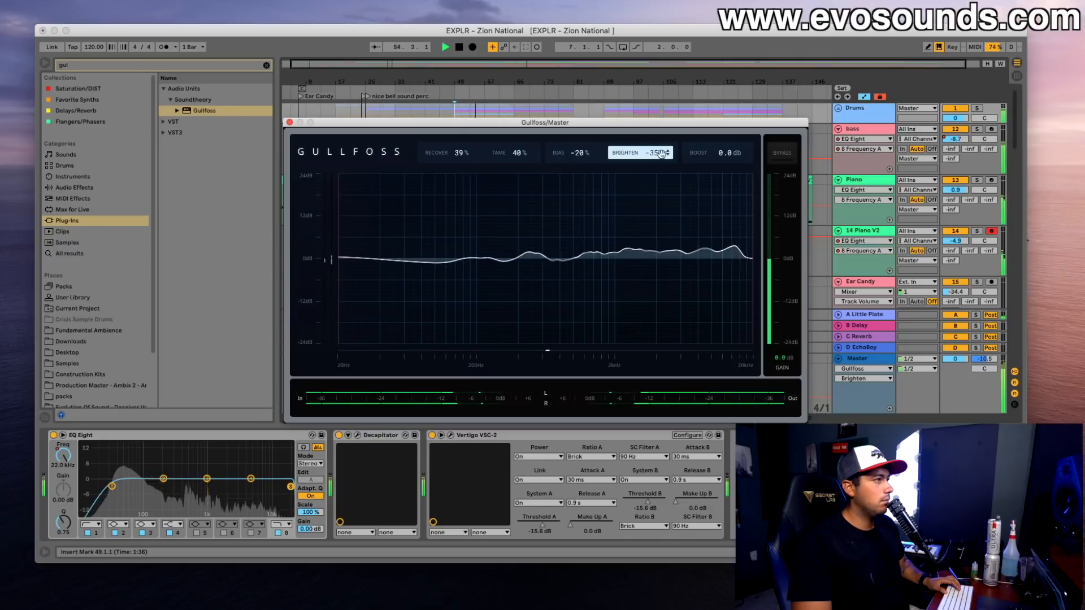
# Step: Set Gullfoss's Brighten to -35% and Recover to 37%, and compare the result with the bypassed mix
pyautogui.moveTo(461, 152); pyautogui.dragTo(461, 156)
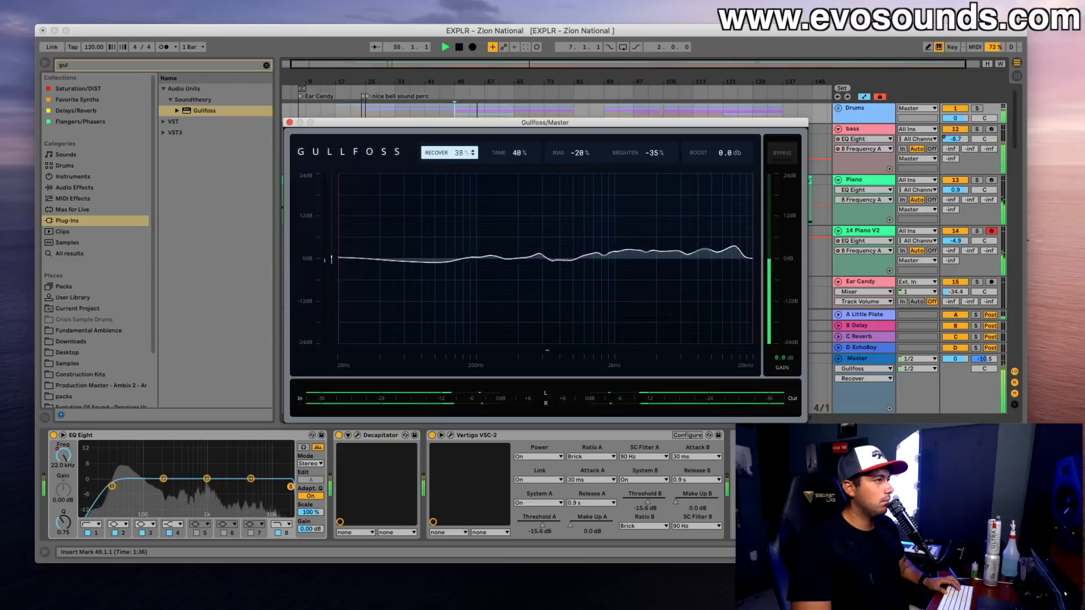
pyautogui.click(774, 159)
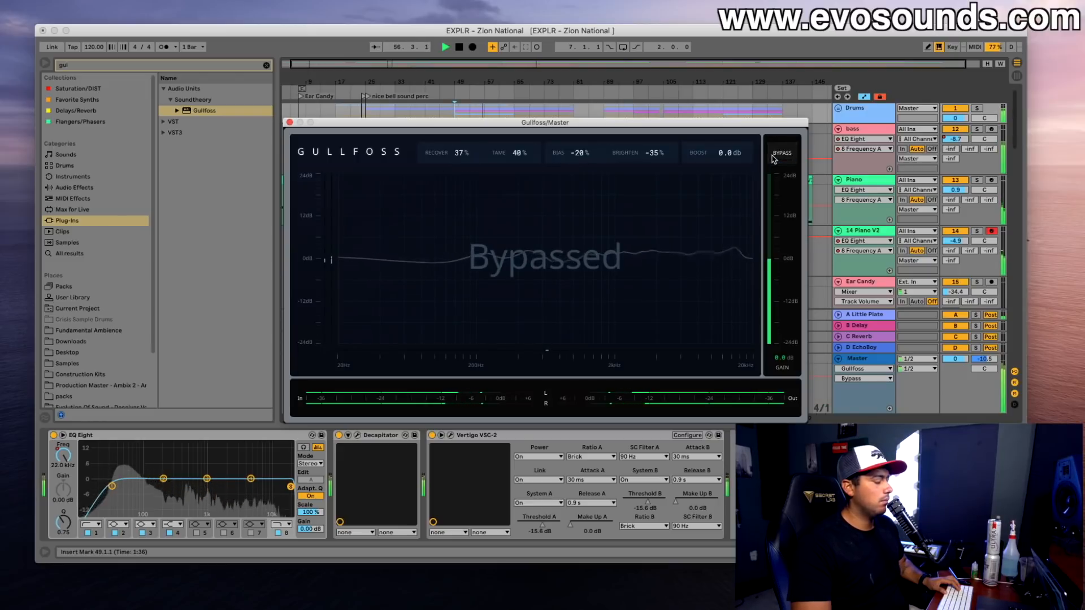
pyautogui.click(774, 159)
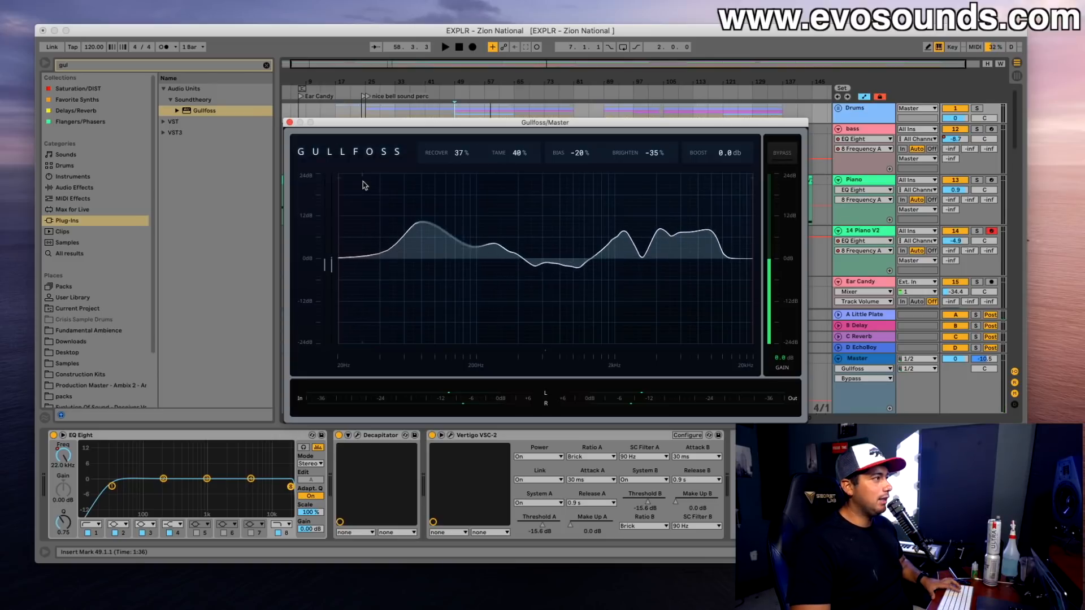
# Step: Raise Gullfoss's lower frequency limit to about 150 Hz so the low end is excluded from processing
pyautogui.moveTo(339, 192)
pyautogui.mouseDown()
pyautogui.moveTo(484, 187)
pyautogui.moveTo(453, 217)
pyautogui.mouseUp()
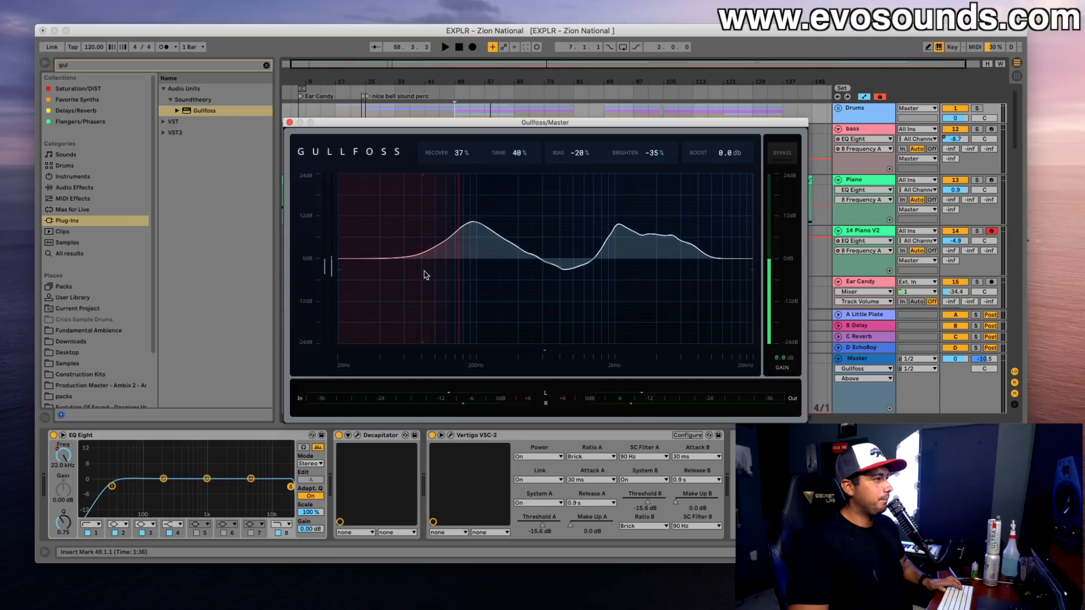
# Step: Play the song and compare Gullfoss's processing, with the low end excluded, against bypass
pyautogui.press('space')
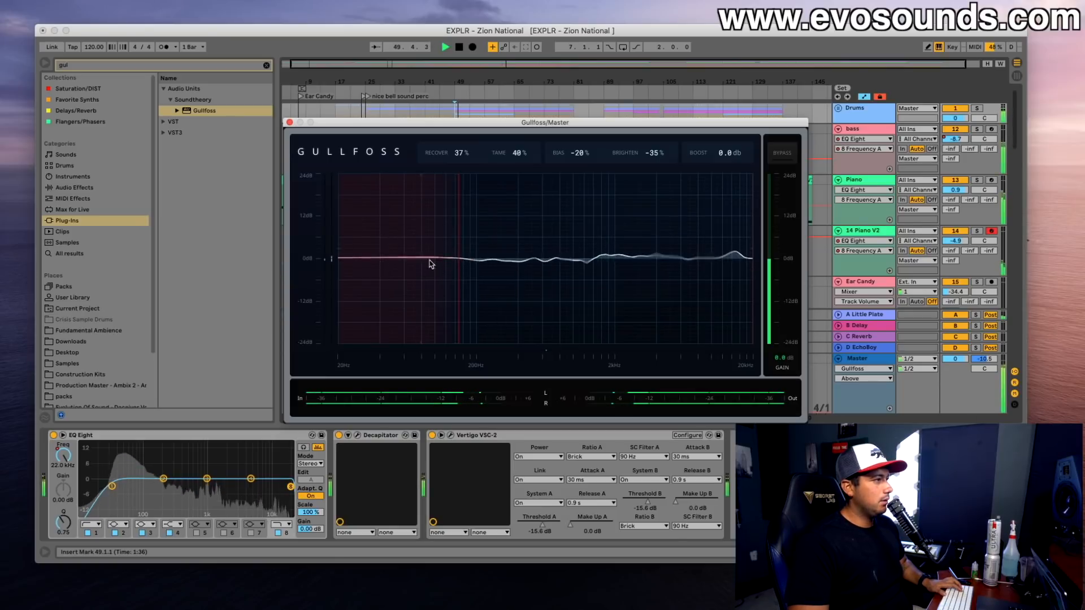
pyautogui.click(792, 152)
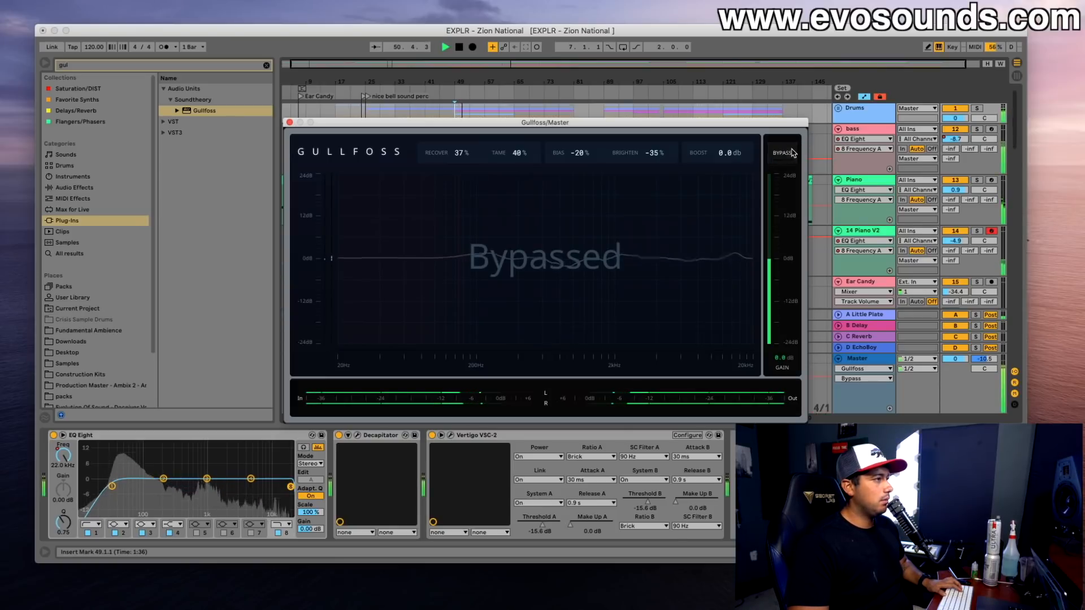
pyautogui.click(791, 152)
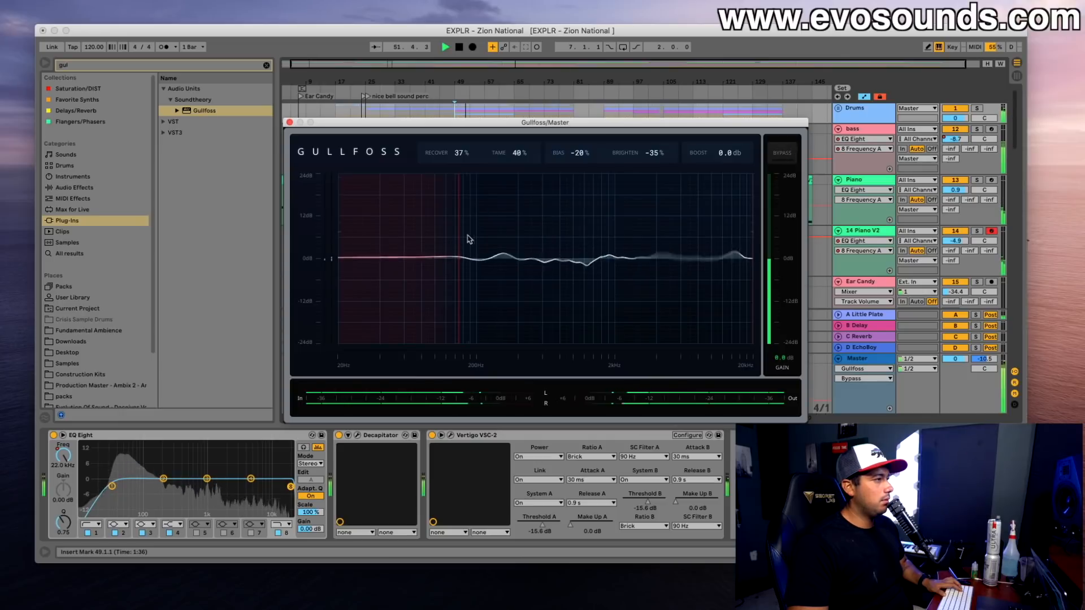
# Step: Move Gullfoss's lower frequency limit down to about 110 Hz and its upper limit to about 6955 Hz, comparing against bypass
pyautogui.moveTo(460, 236)
pyautogui.mouseDown()
pyautogui.moveTo(344, 236)
pyautogui.moveTo(470, 236)
pyautogui.moveTo(439, 237)
pyautogui.mouseUp()
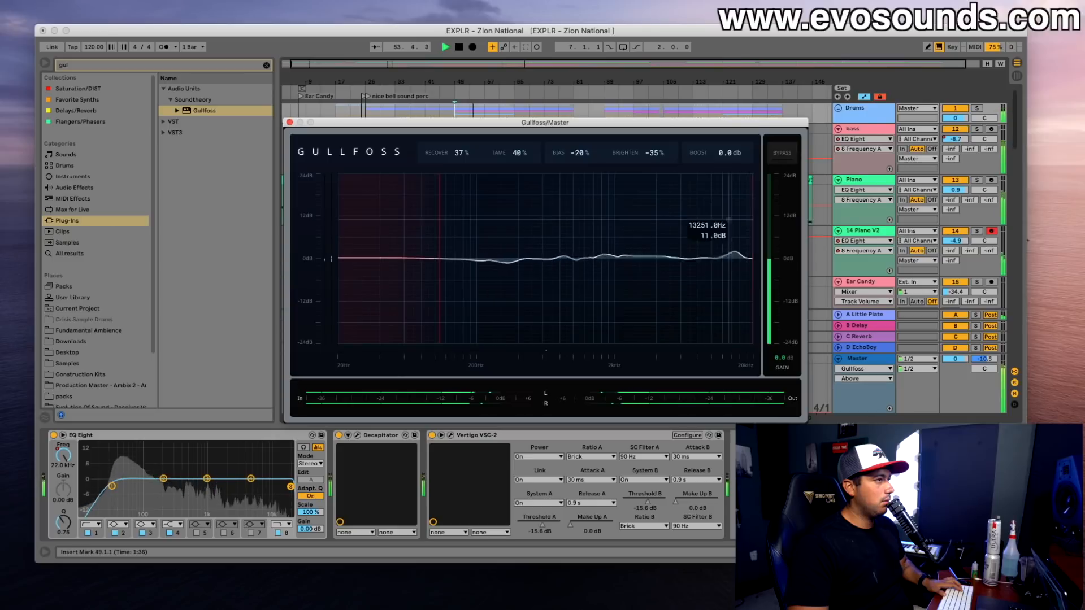
pyautogui.moveTo(748, 215)
pyautogui.mouseDown()
pyautogui.moveTo(678, 218)
pyautogui.moveTo(696, 220)
pyautogui.mouseUp()
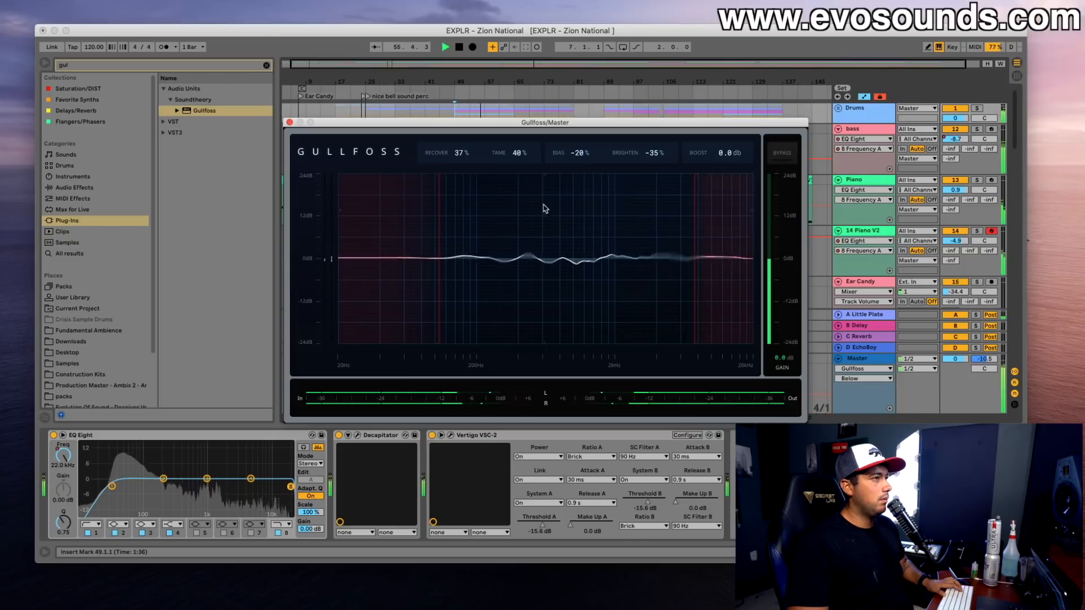
pyautogui.click(781, 157)
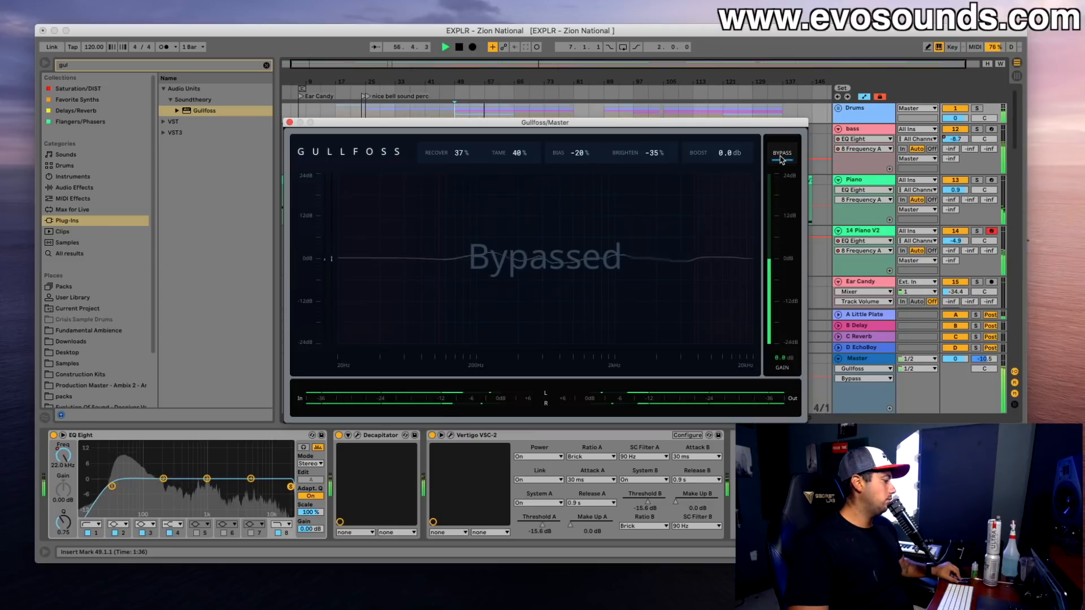
pyautogui.click(782, 157)
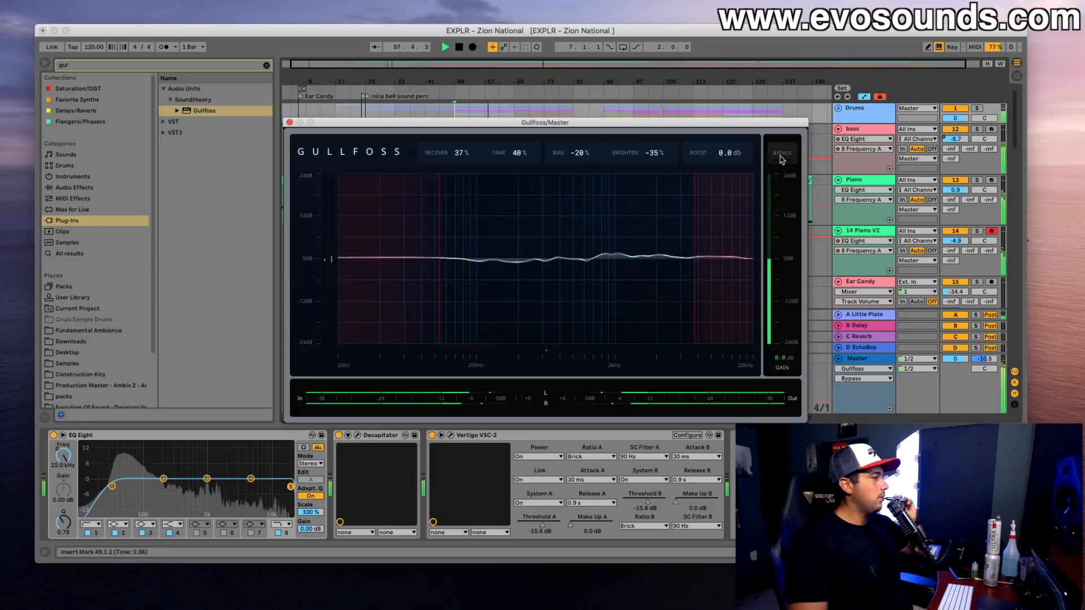
pyautogui.moveTo(697, 206); pyautogui.dragTo(691, 209)
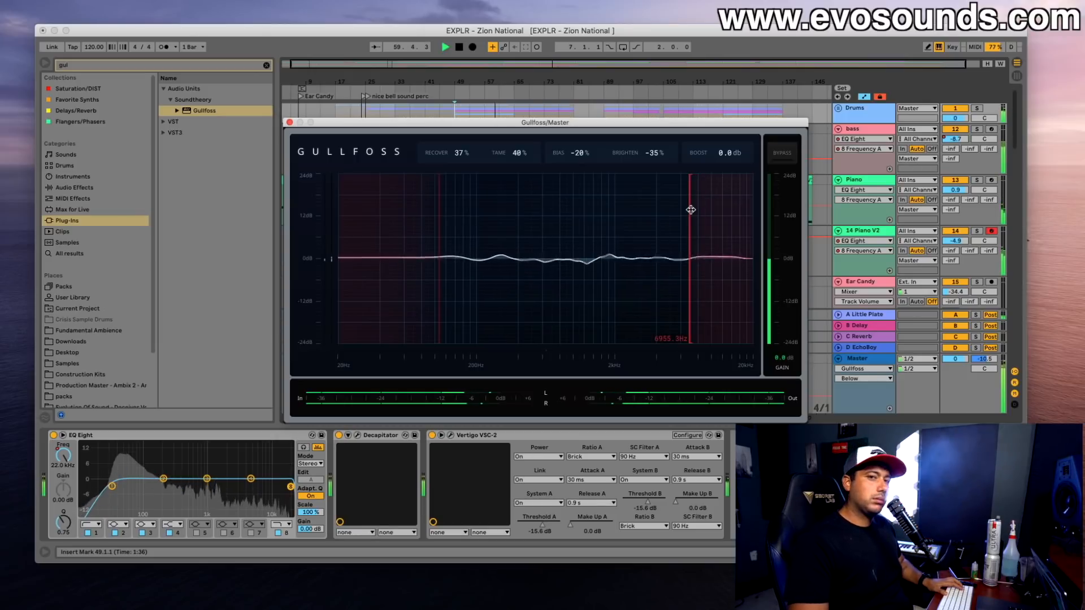
pyautogui.press('space')
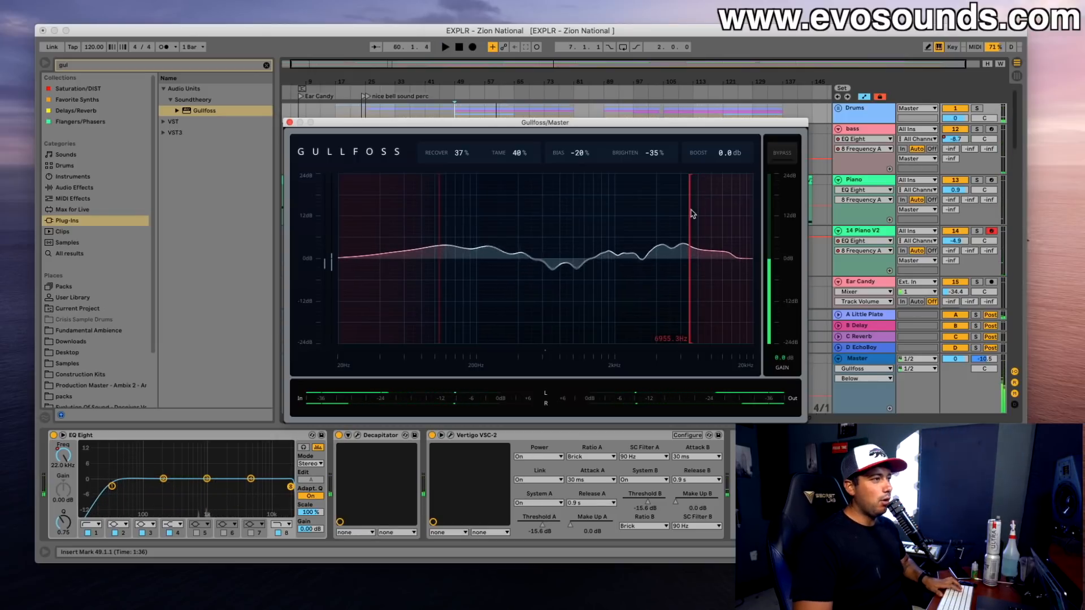
# Step: Close the Gullfoss window and switch off the Gullfoss device on the Master track
pyautogui.click(289, 122)
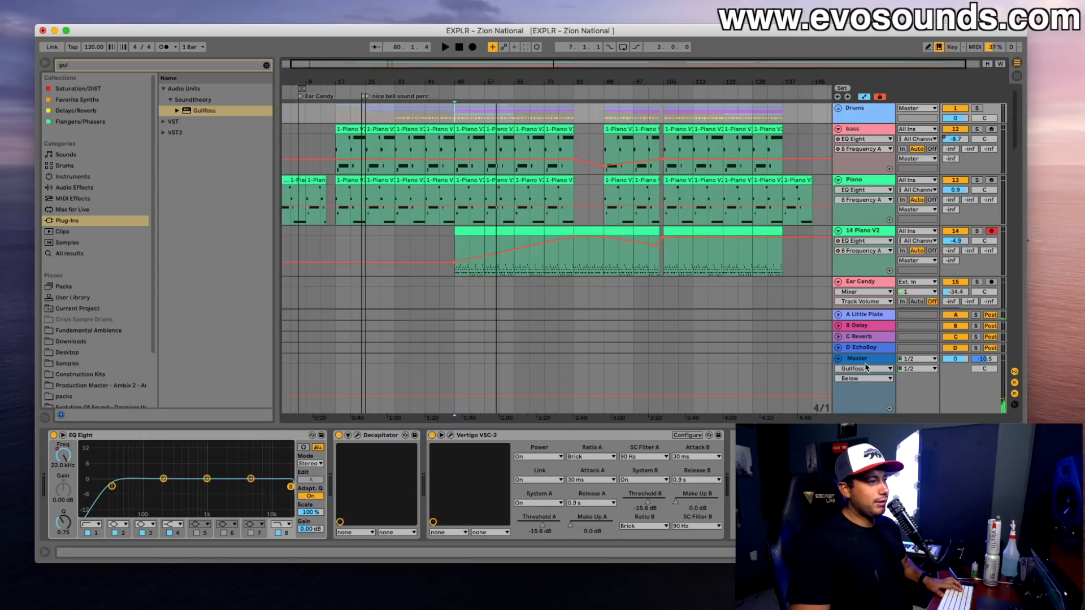
pyautogui.click(697, 365)
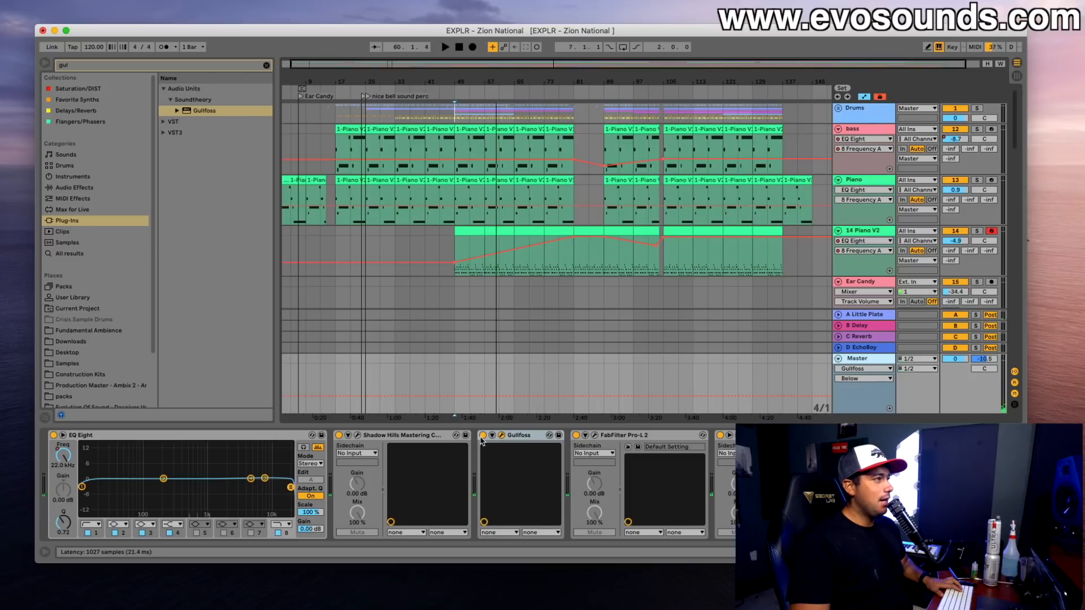
pyautogui.click(483, 435)
# Step: Solo Vocal track 19 and select its Arcade clip starting at bar 65
pyautogui.scroll(-3, 507, 199)
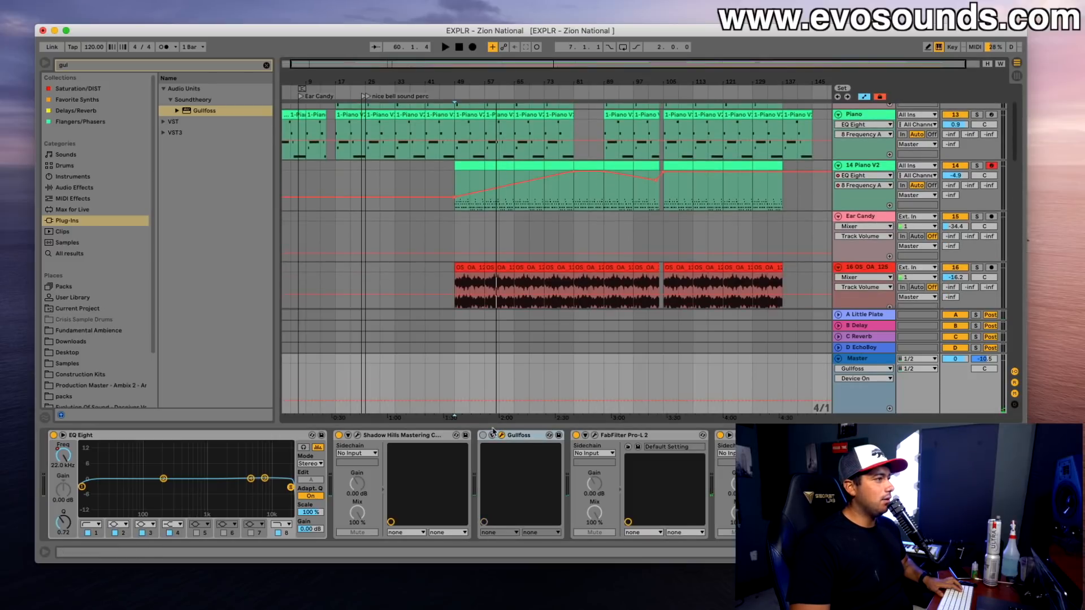
pyautogui.scroll(-3, 799, 316)
pyautogui.scroll(-5, 799, 311)
pyautogui.scroll(2, 848, 271)
pyautogui.click(876, 257)
pyautogui.click(876, 264)
pyautogui.click(977, 265)
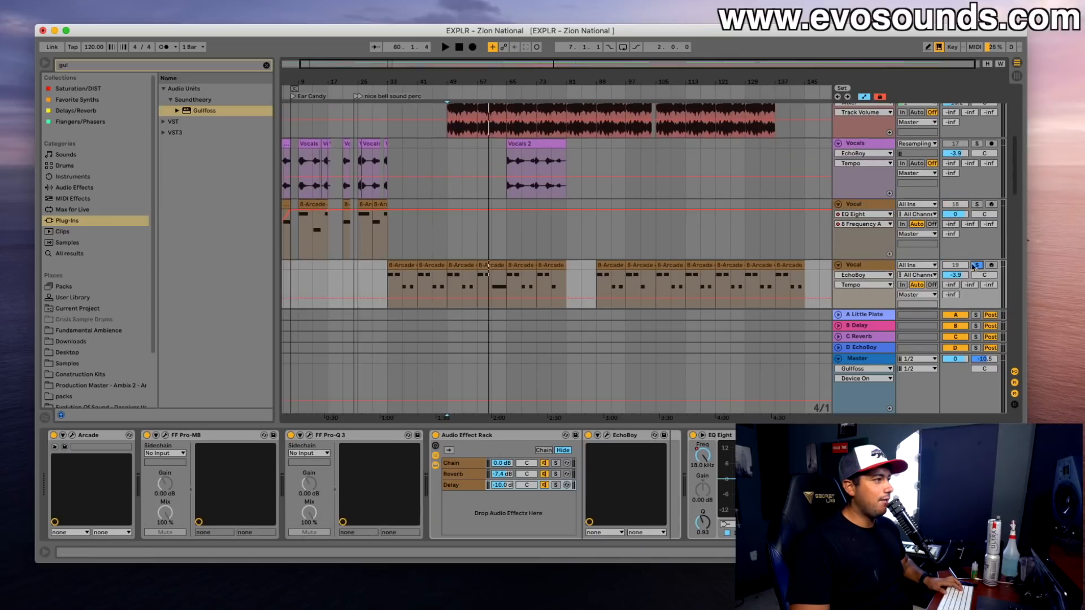
pyautogui.click(525, 266)
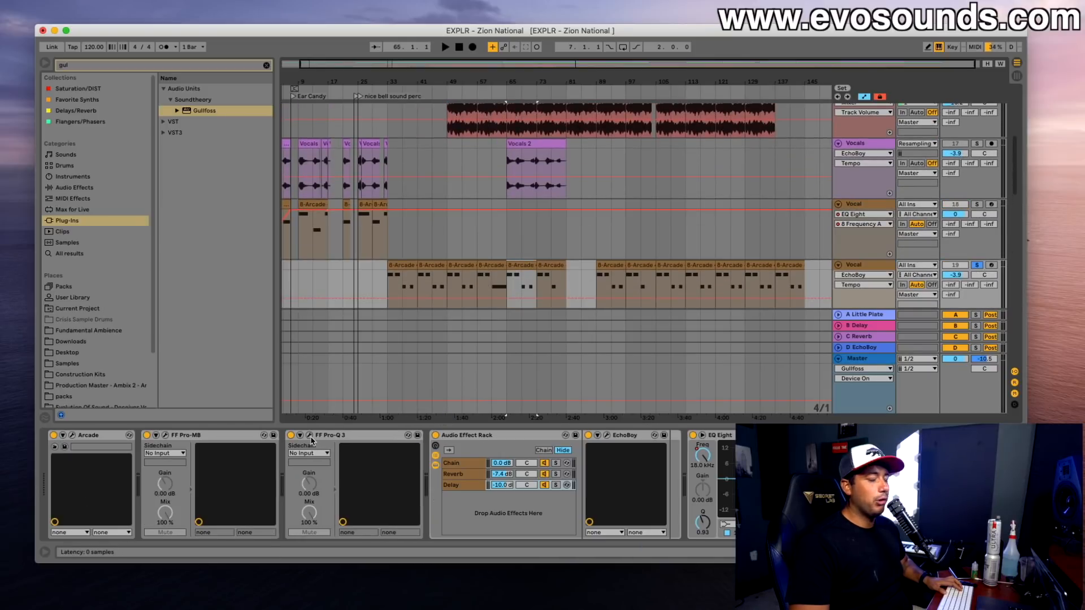
# Step: Switch off FF Pro-Q 3 on the soloed Vocal track and insert Gullfoss directly after it
pyautogui.moveTo(487, 607); pyautogui.dragTo(635, 98)
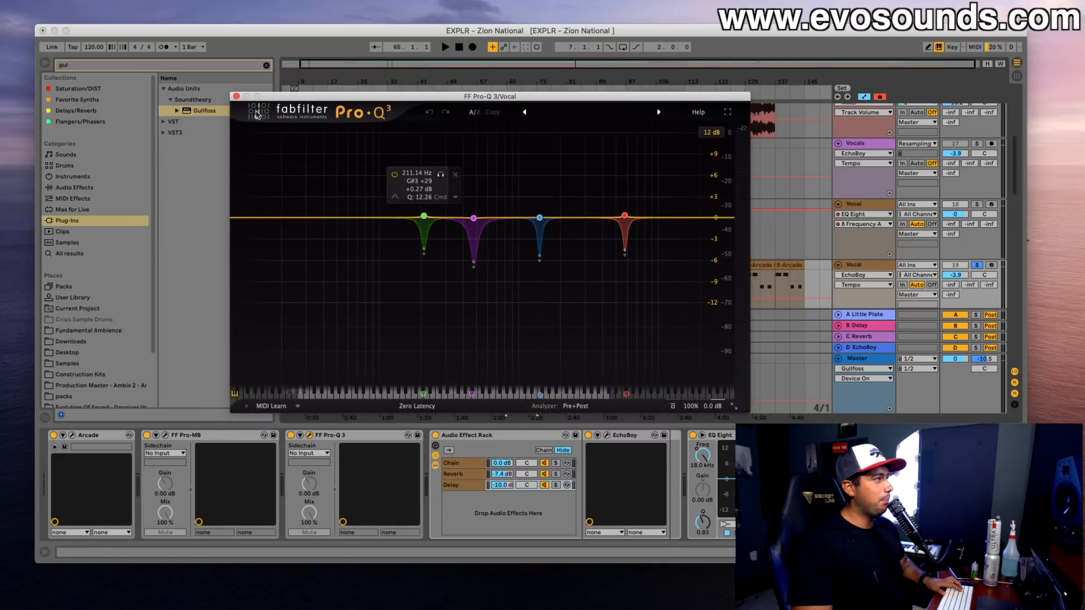
pyautogui.click(236, 96)
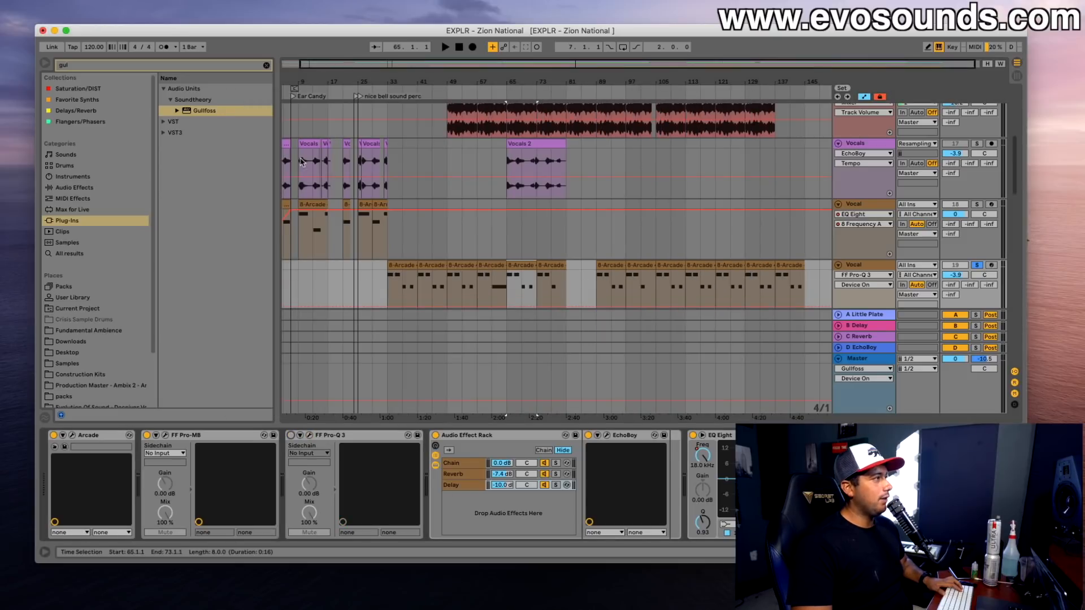
pyautogui.moveTo(186, 103); pyautogui.dragTo(416, 464)
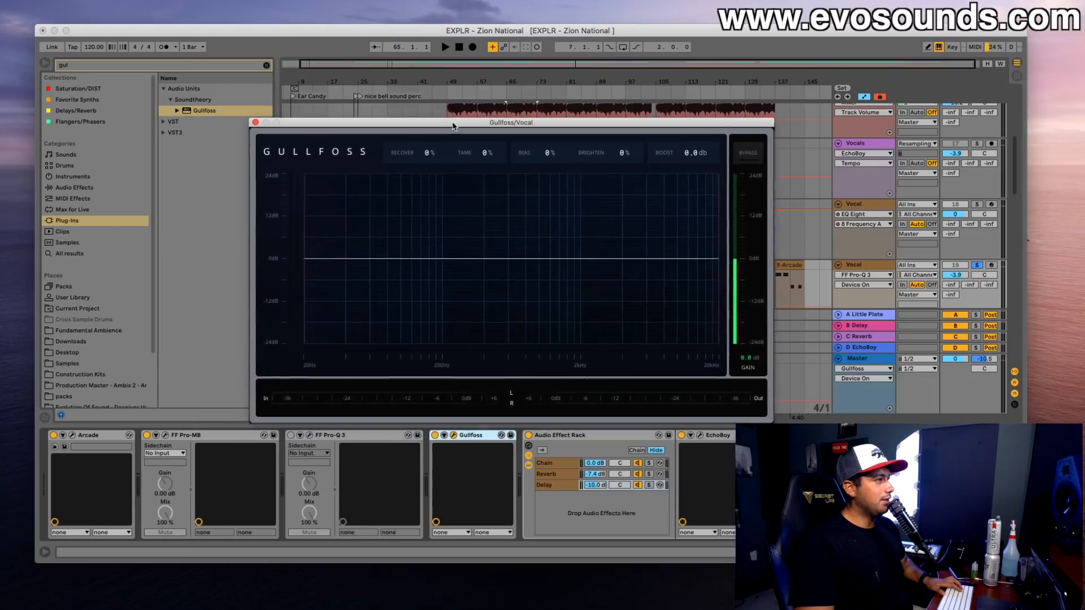
# Step: Limit the vocal's Gullfoss to about 200 Hz–3 kHz, with Tame at 50% and Bias at -30%
pyautogui.moveTo(319, 242)
pyautogui.mouseDown()
pyautogui.moveTo(453, 241)
pyautogui.moveTo(442, 241)
pyautogui.moveTo(453, 269)
pyautogui.mouseUp()
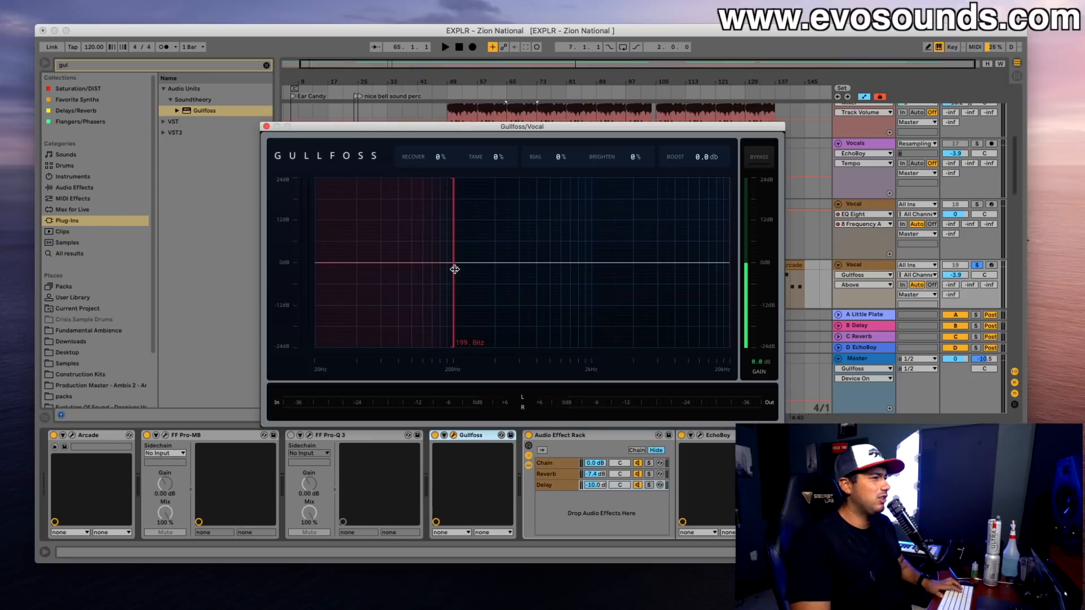
pyautogui.moveTo(729, 269)
pyautogui.mouseDown()
pyautogui.moveTo(603, 269)
pyautogui.moveTo(624, 269)
pyautogui.mouseUp()
pyautogui.moveTo(503, 160); pyautogui.dragTo(503, 131)
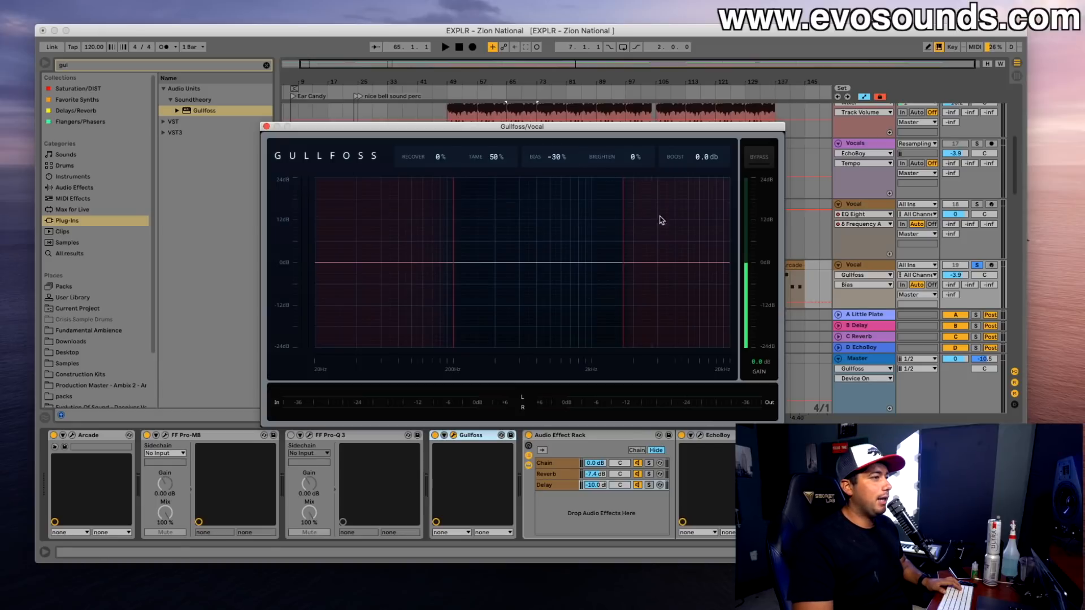
# Step: Play the soloed vocal from bar 65 and compare it with Gullfoss switched off and on
pyautogui.press('space')
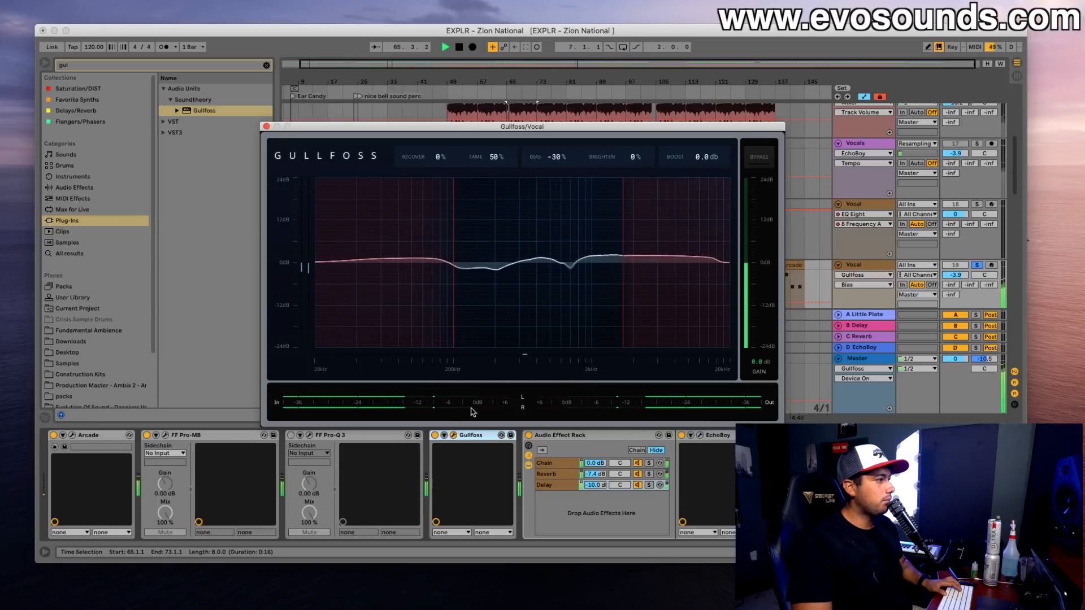
pyautogui.click(435, 435)
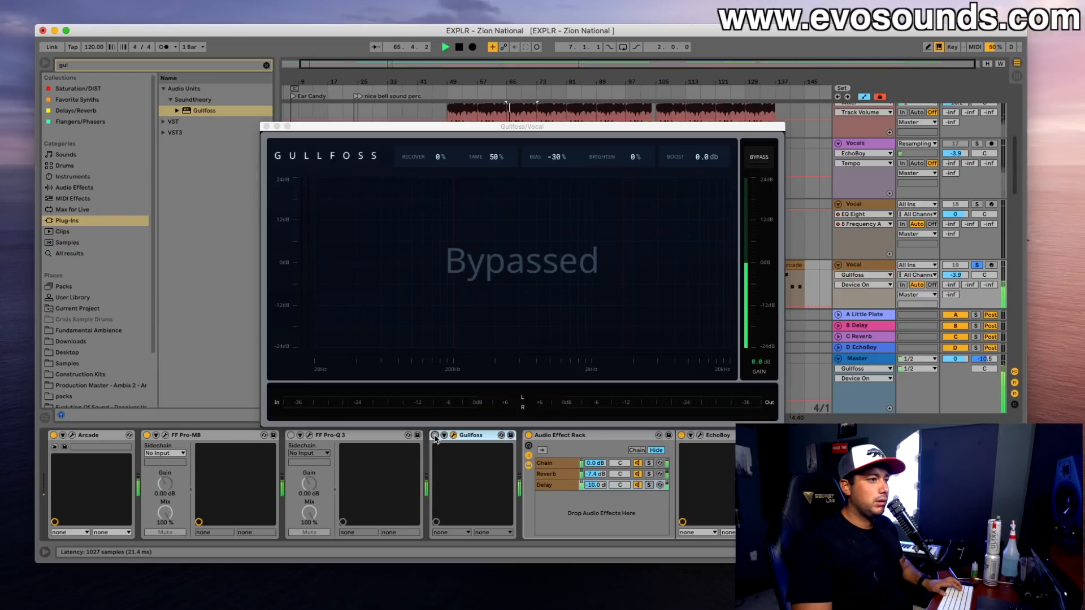
pyautogui.click(434, 436)
pyautogui.press('space')
pyautogui.press('space')
# Step: Unsolo the Vocal track and play the full mix from bar 49, comparing the vocal's Gullfoss against bypass
pyautogui.click(856, 360)
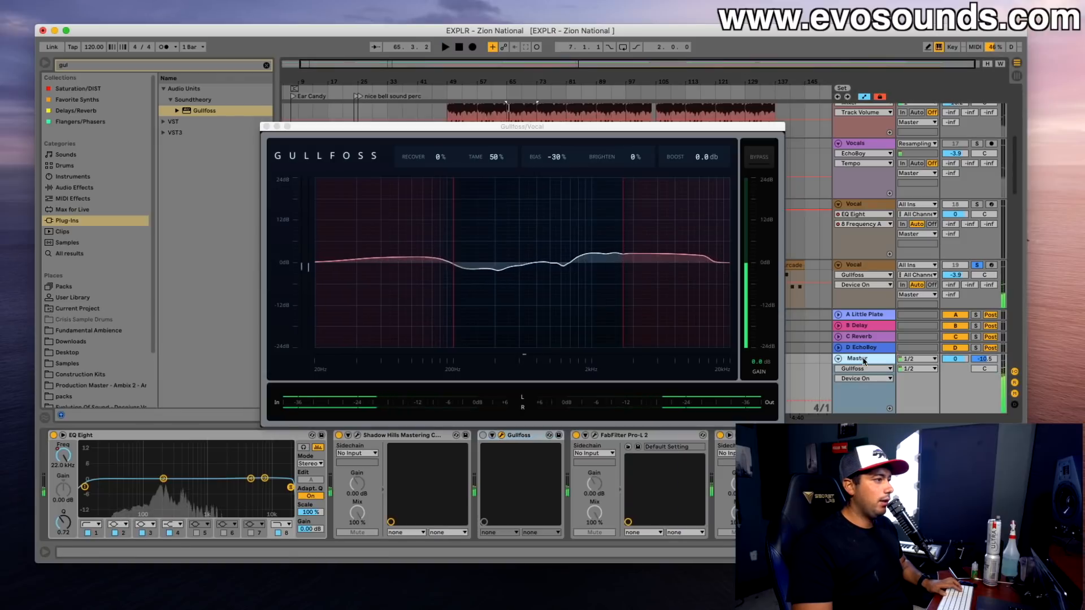
pyautogui.click(981, 269)
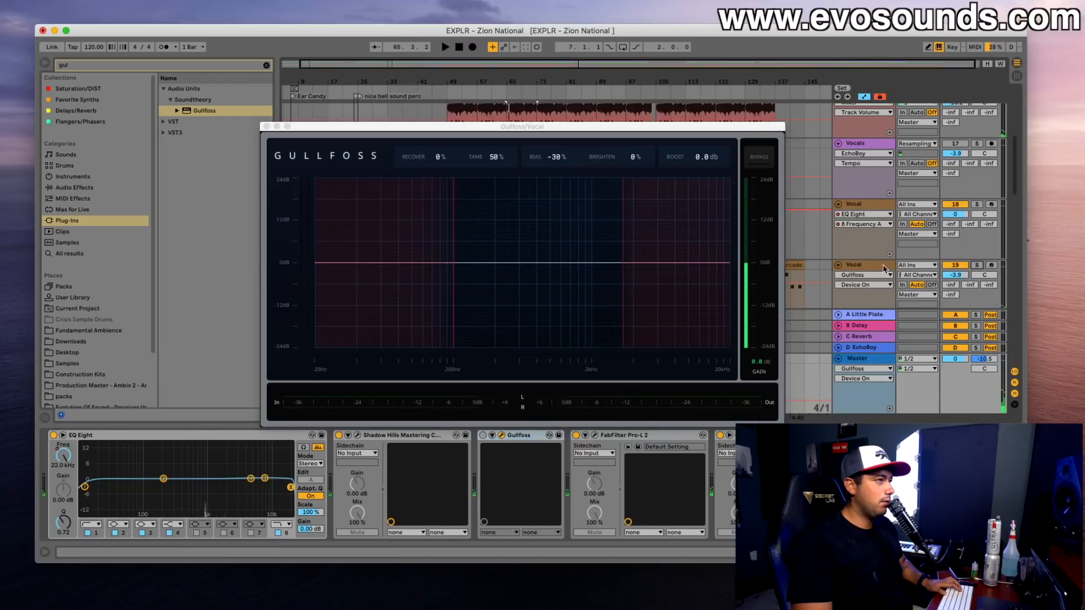
pyautogui.press('space')
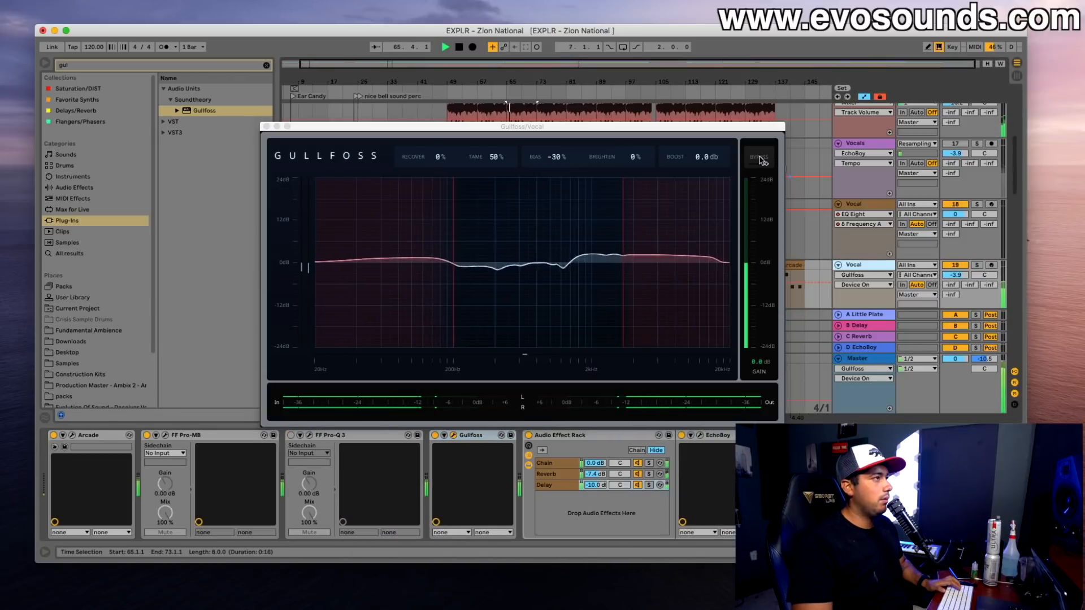
pyautogui.press('space')
pyautogui.click(448, 113)
pyautogui.press('space')
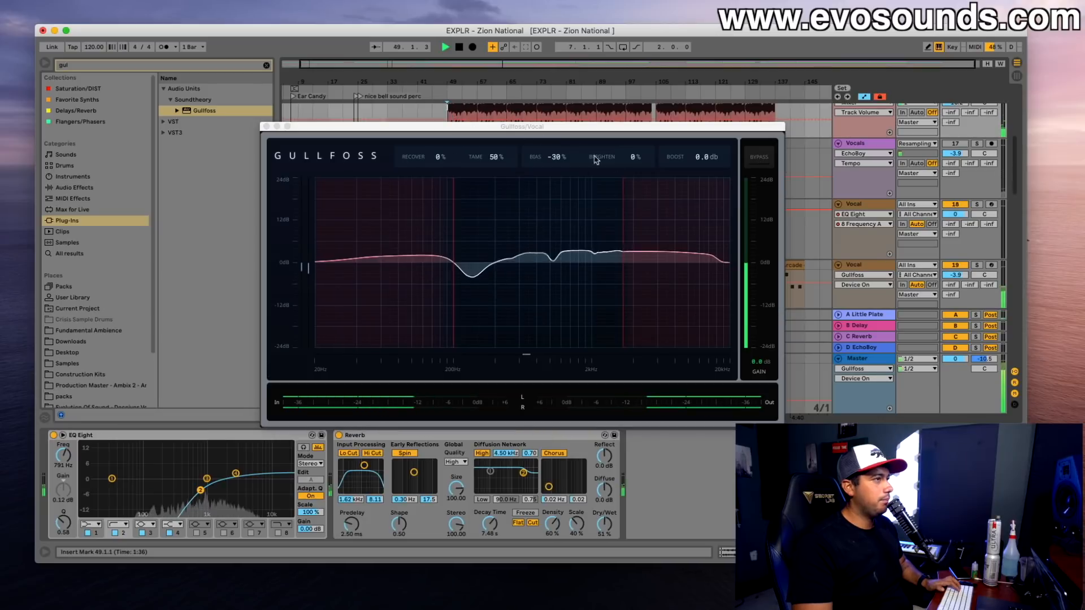
pyautogui.click(765, 158)
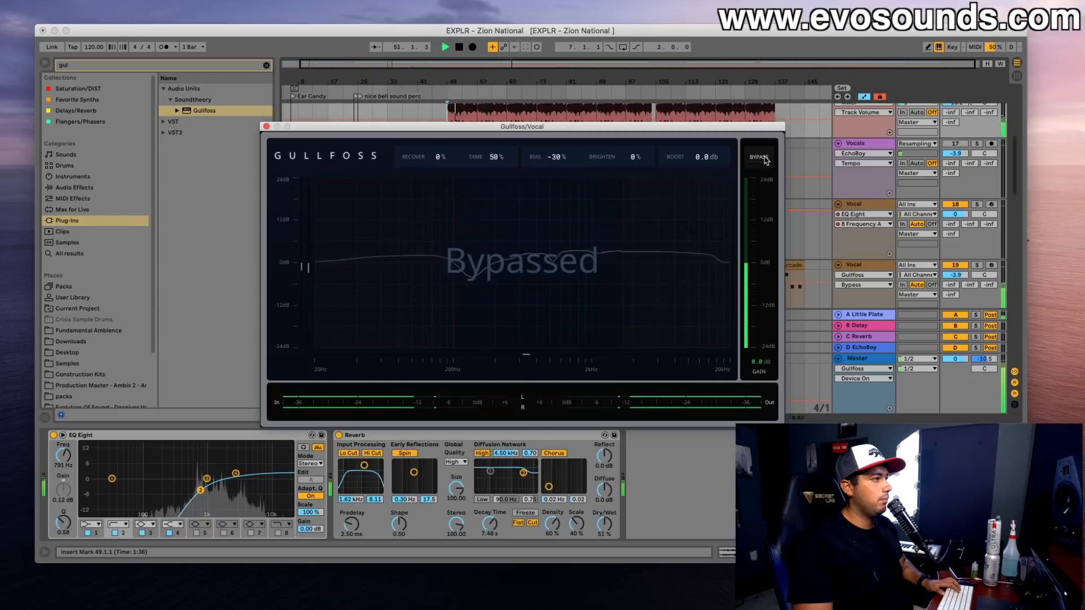
pyautogui.click(765, 159)
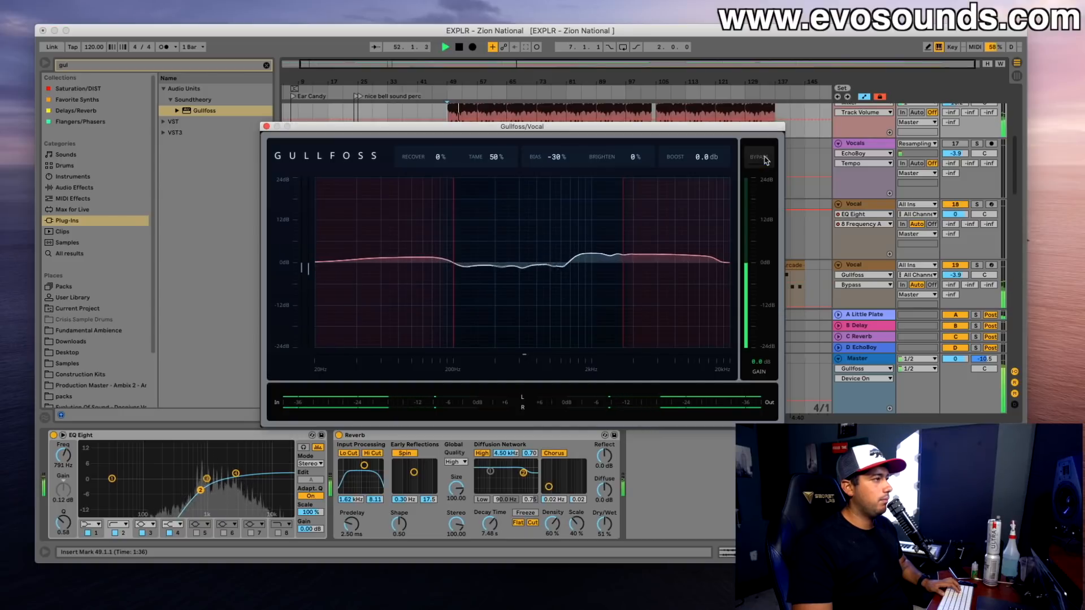
# Step: Widen the vocal Gullfoss range to about 160 Hz–4 kHz, compare it against bypass twice, and close its window
pyautogui.moveTo(453, 233); pyautogui.dragTo(439, 233)
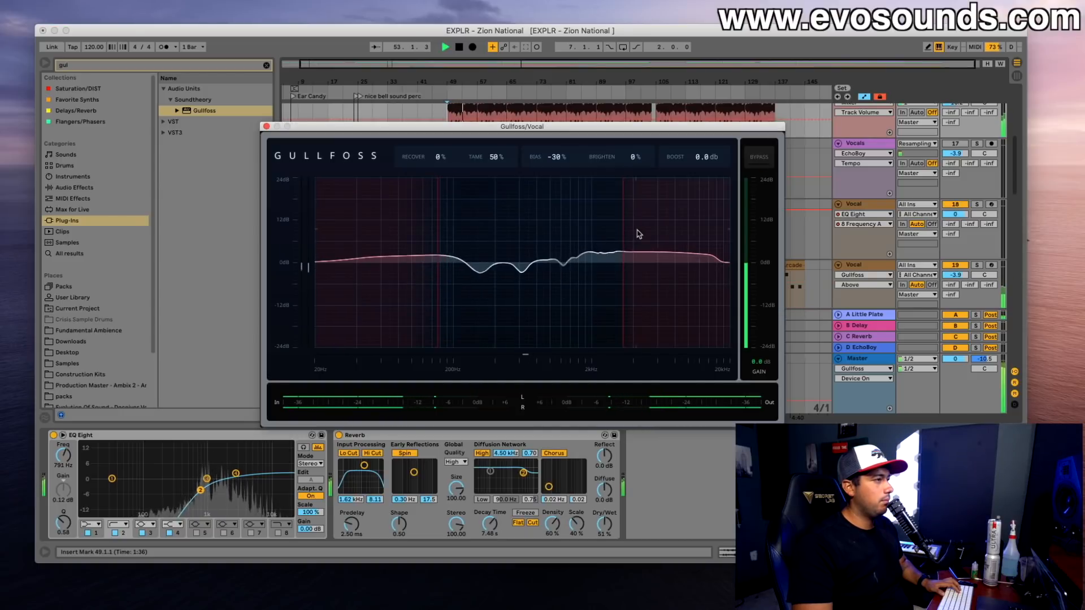
pyautogui.moveTo(632, 232); pyautogui.dragTo(636, 233)
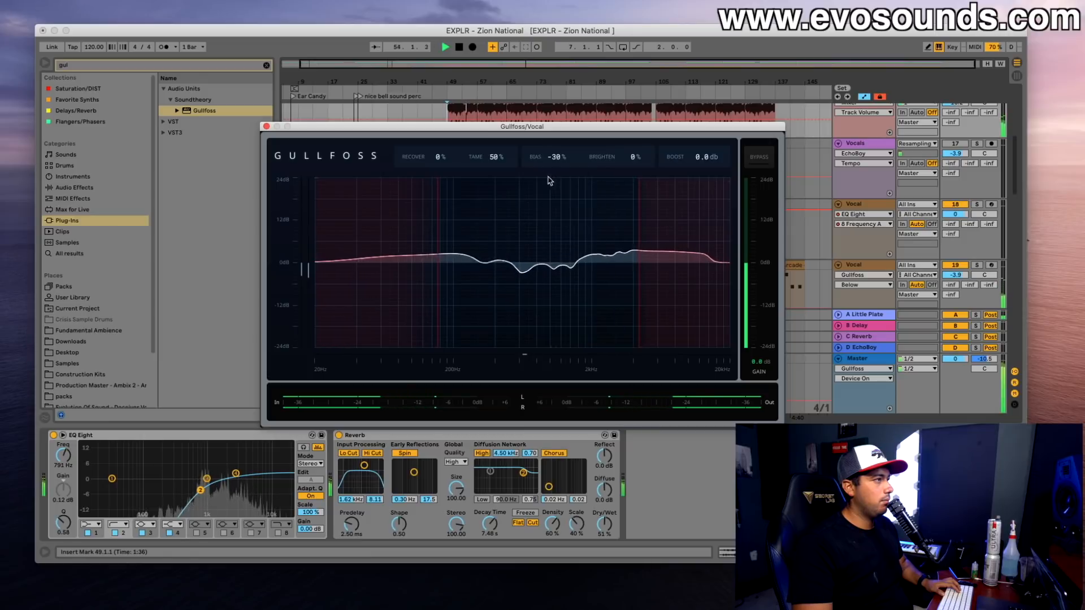
pyautogui.click(758, 160)
pyautogui.click(757, 161)
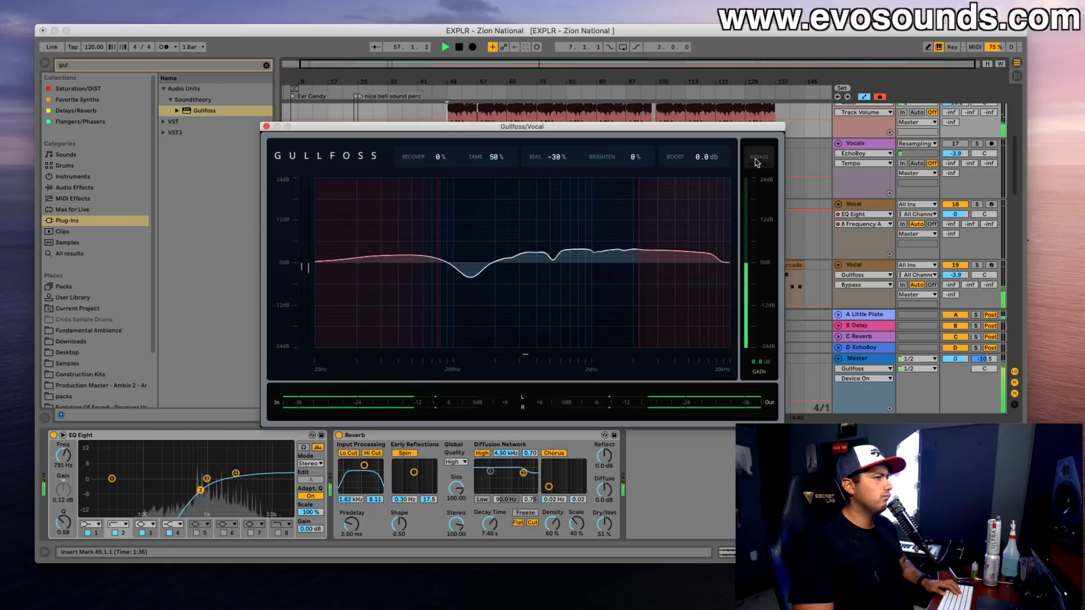
pyautogui.click(757, 159)
pyautogui.click(757, 159)
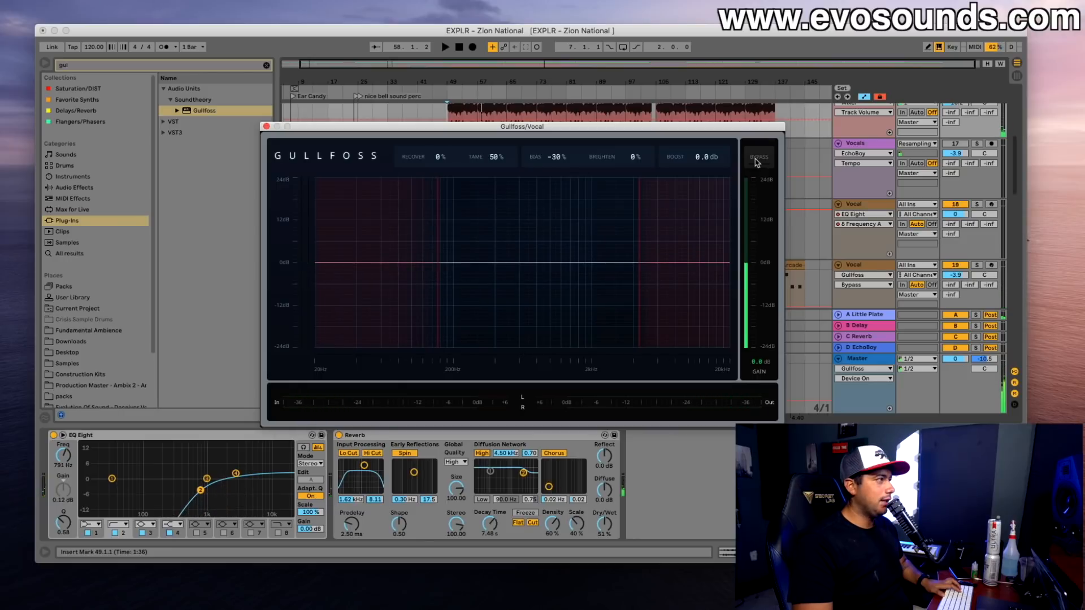
pyautogui.click(266, 127)
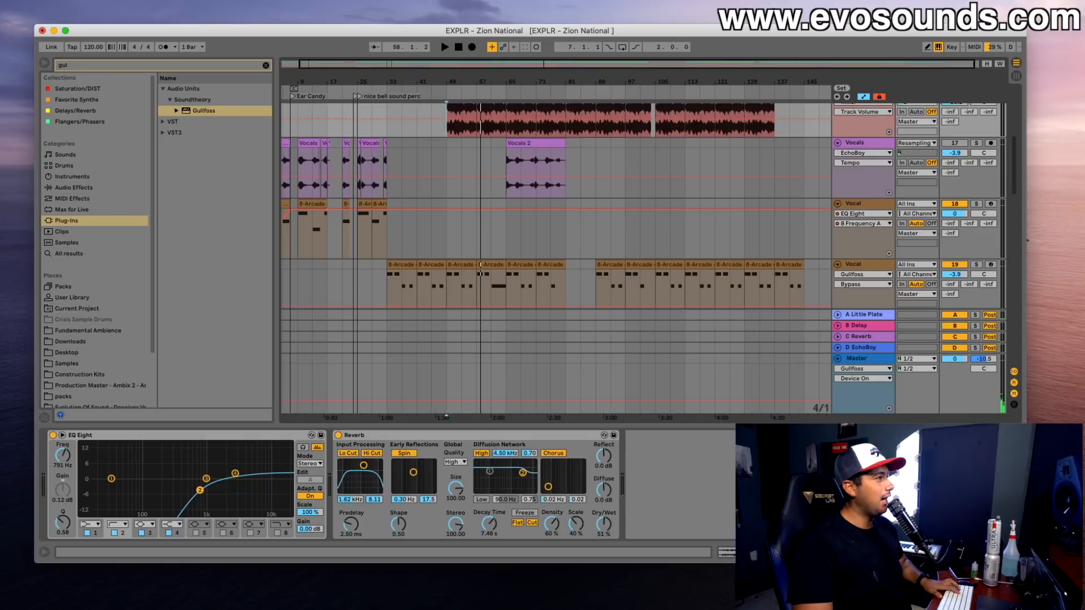
# Step: Open the recent set EXPLR - Coyote Flats and place the insert marker at bar 1
pyautogui.click(41, 1)
pyautogui.moveTo(125, 29)
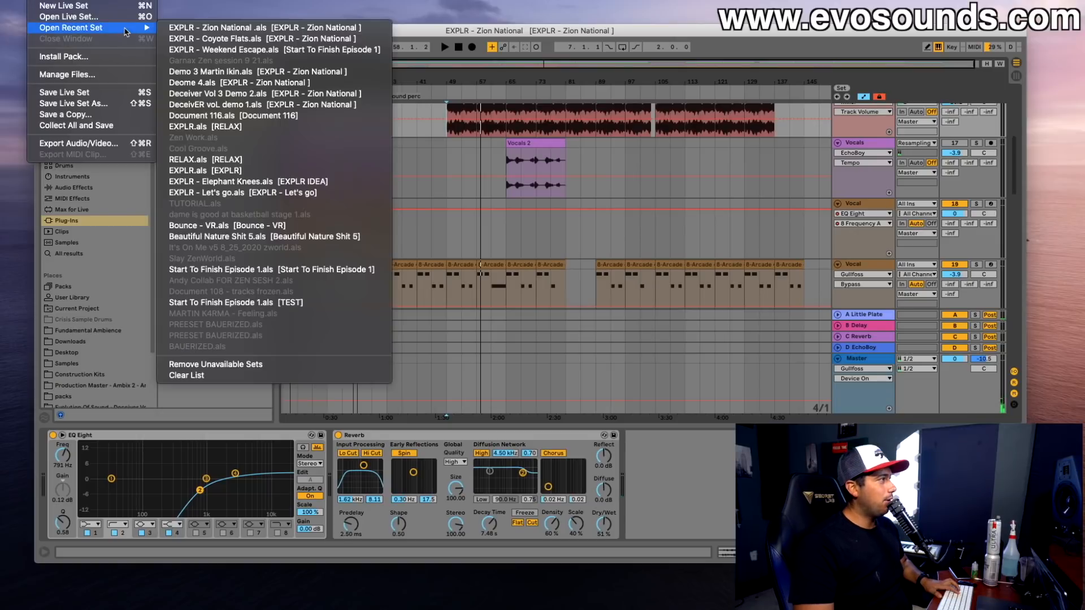
pyautogui.click(229, 29)
pyautogui.click(450, 319)
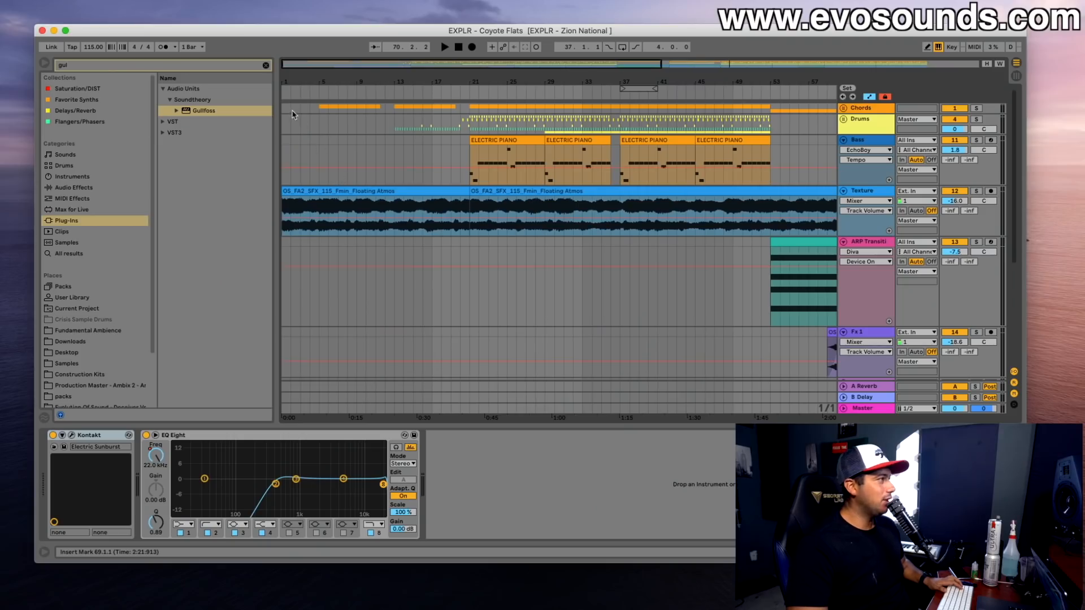
pyautogui.click(285, 112)
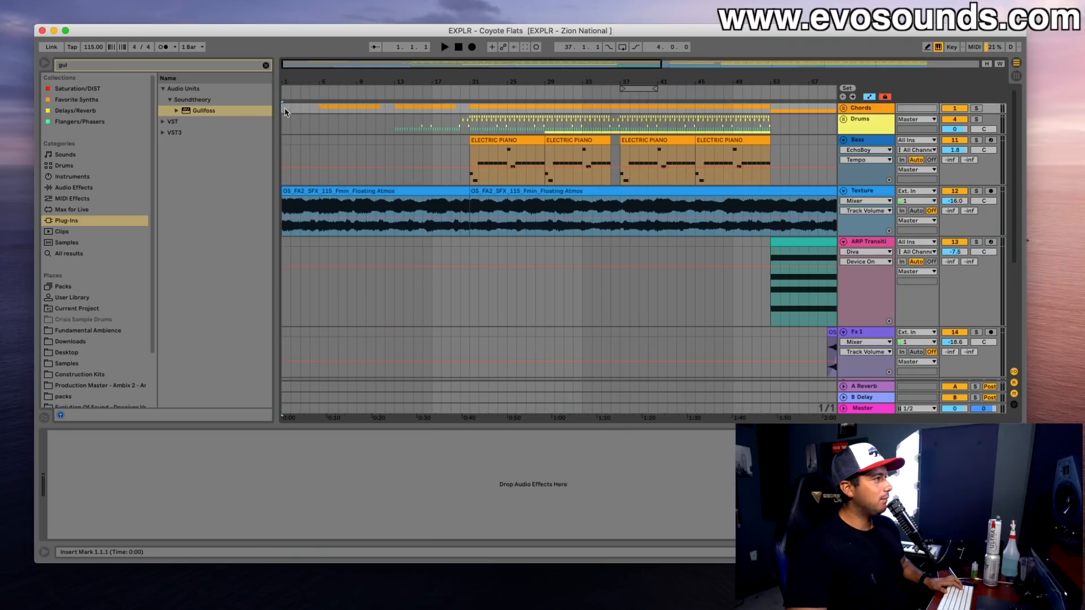
# Step: Start playback from bar 5 and insert Gullfoss ahead of Ozone 9 on the Master track
pyautogui.moveTo(311, 64); pyautogui.dragTo(312, 56)
pyautogui.click(332, 192)
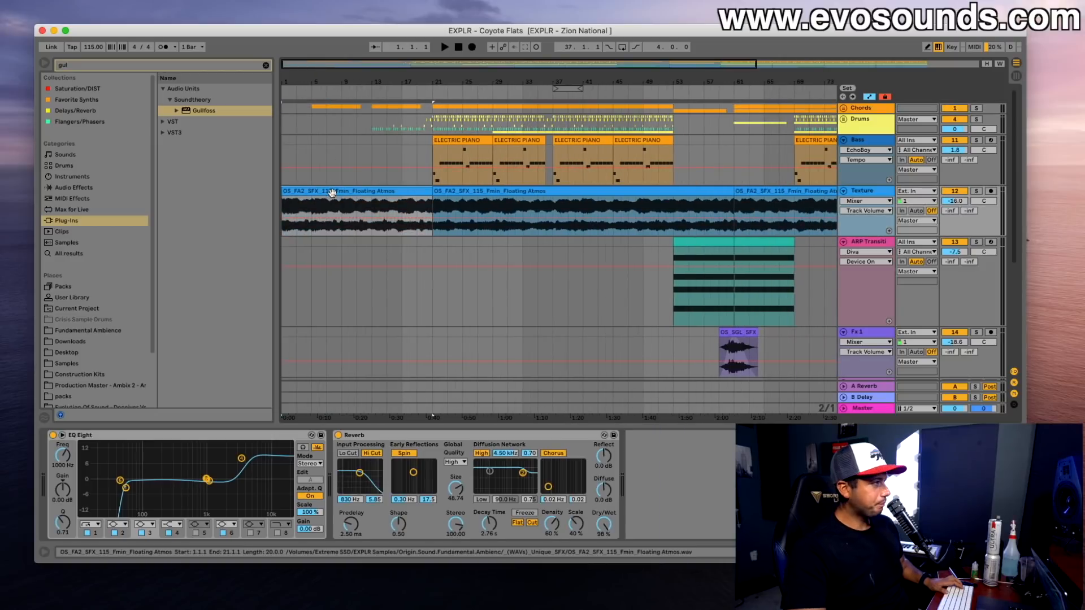
pyautogui.click(311, 119)
pyautogui.press('space')
pyautogui.doubleClick(862, 408)
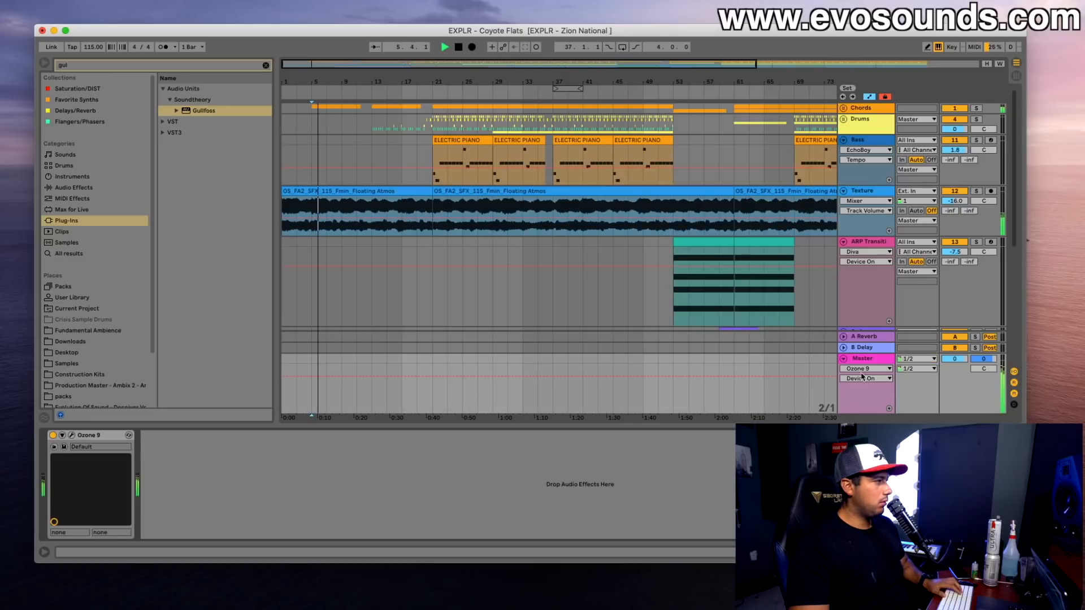
pyautogui.moveTo(202, 110); pyautogui.dragTo(60, 488)
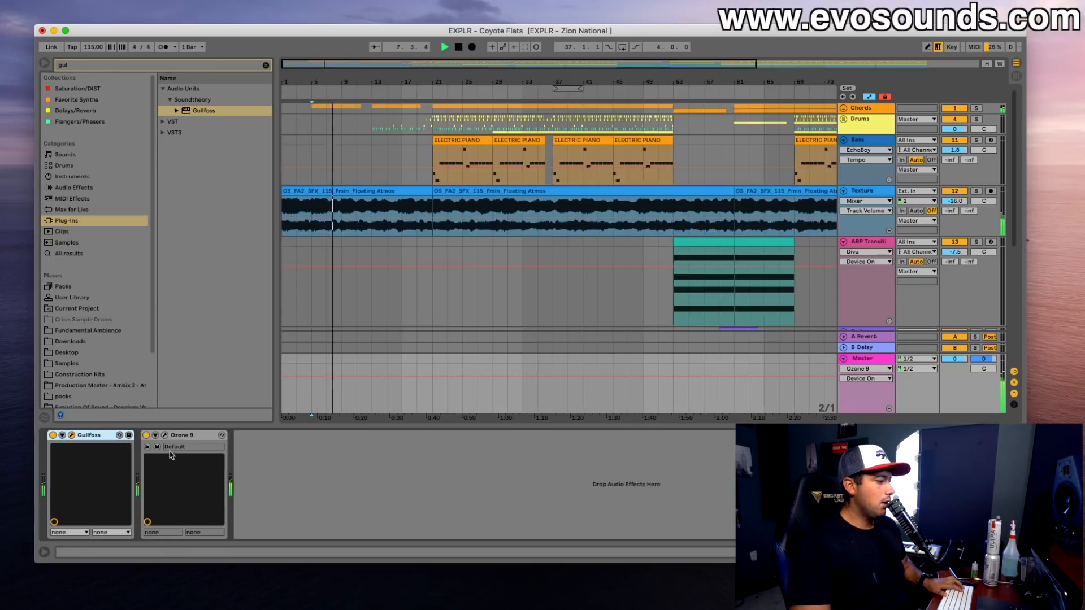
pyautogui.moveTo(537, 159); pyautogui.dragTo(639, 260)
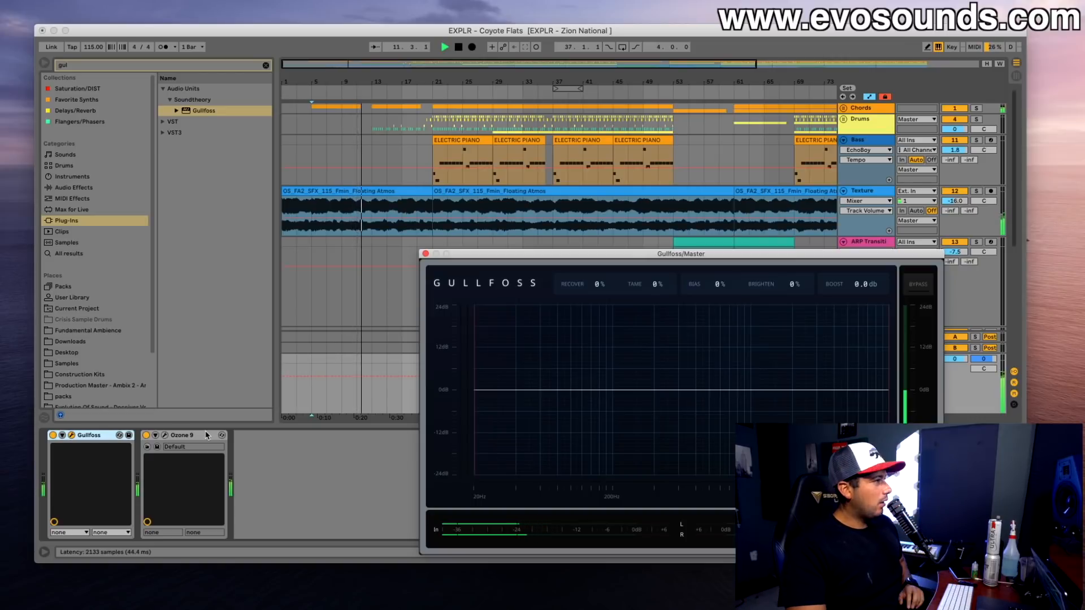
# Step: Play from bar 21 and set the master Gullfoss to Recover 18%, Tame 41% and Brighten -9%
pyautogui.click(421, 134)
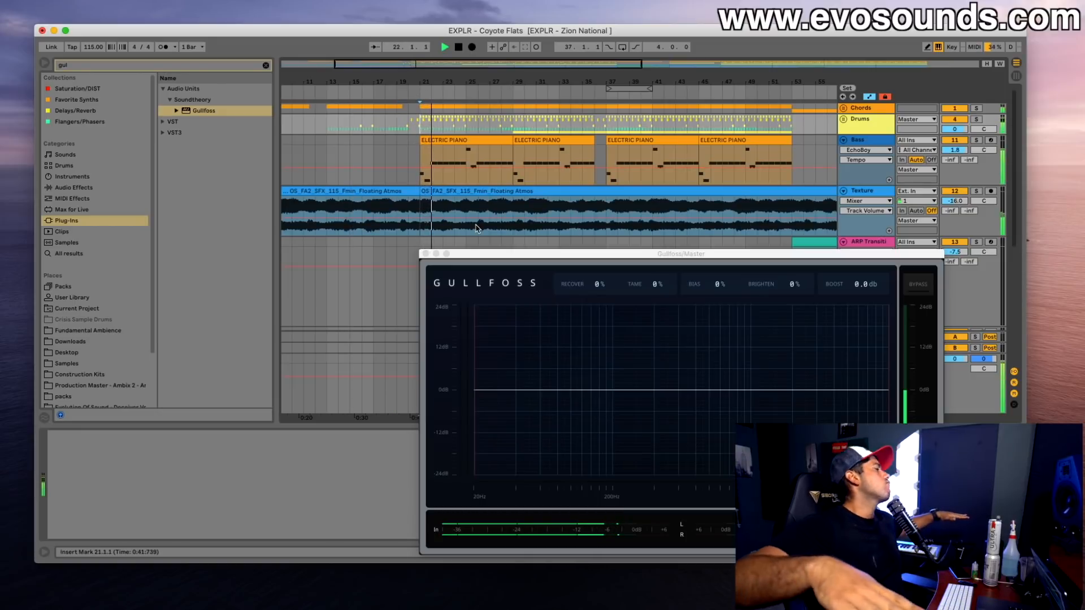
pyautogui.hscroll(5, 486, 214)
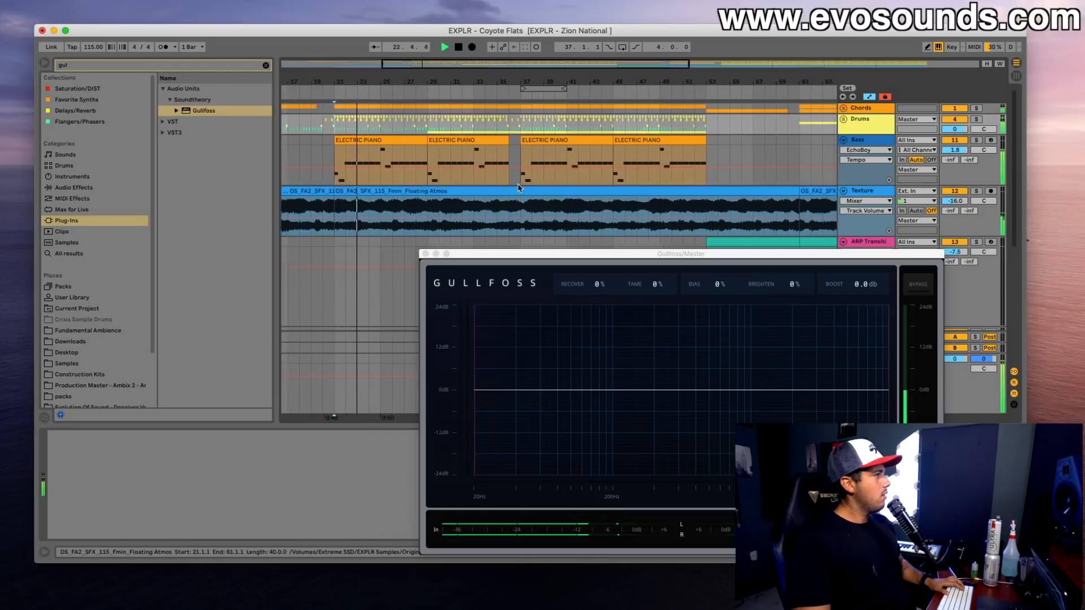
pyautogui.hscroll(-3, 513, 187)
pyautogui.scroll(-3, 514, 186)
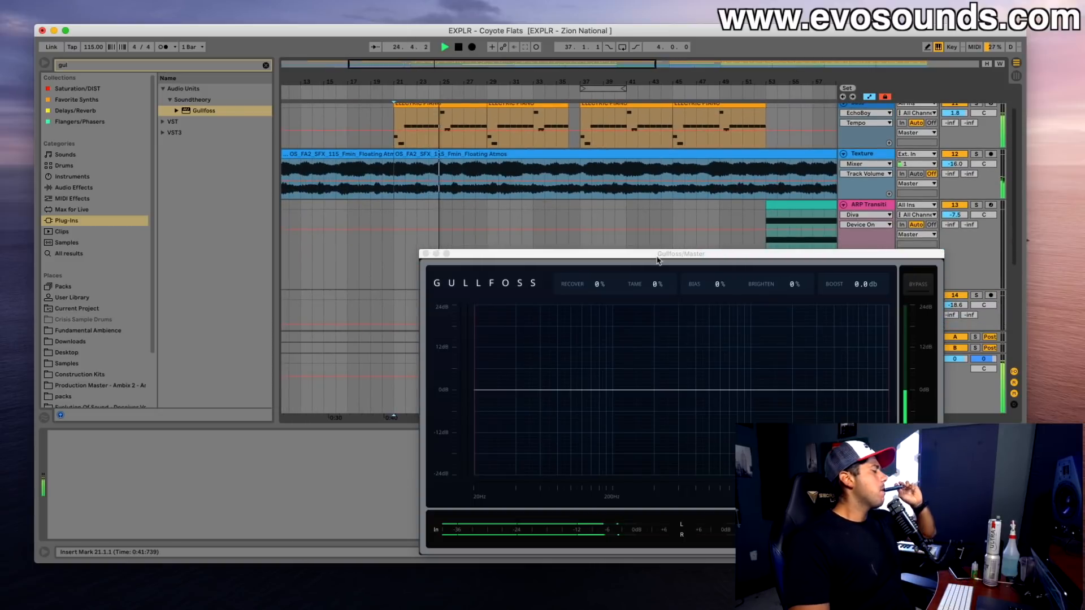
pyautogui.moveTo(649, 284); pyautogui.dragTo(663, 275)
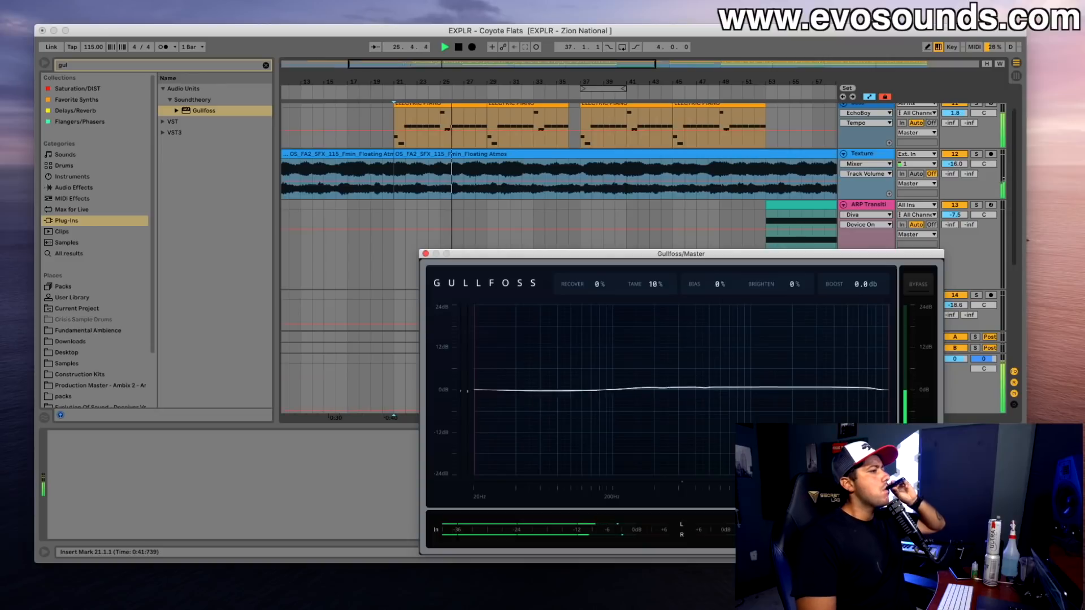
pyautogui.moveTo(661, 254); pyautogui.dragTo(516, 203)
pyautogui.moveTo(667, 204); pyautogui.dragTo(667, 207)
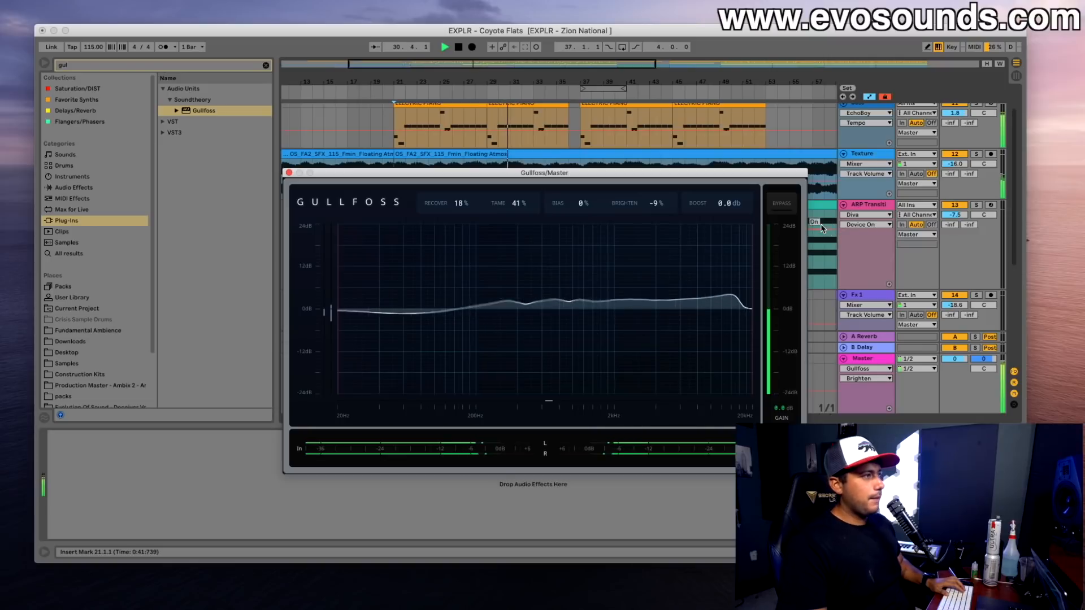
# Step: Compare the master Gullfoss against bypass, stop playback, and play again from bar 37
pyautogui.click(779, 206)
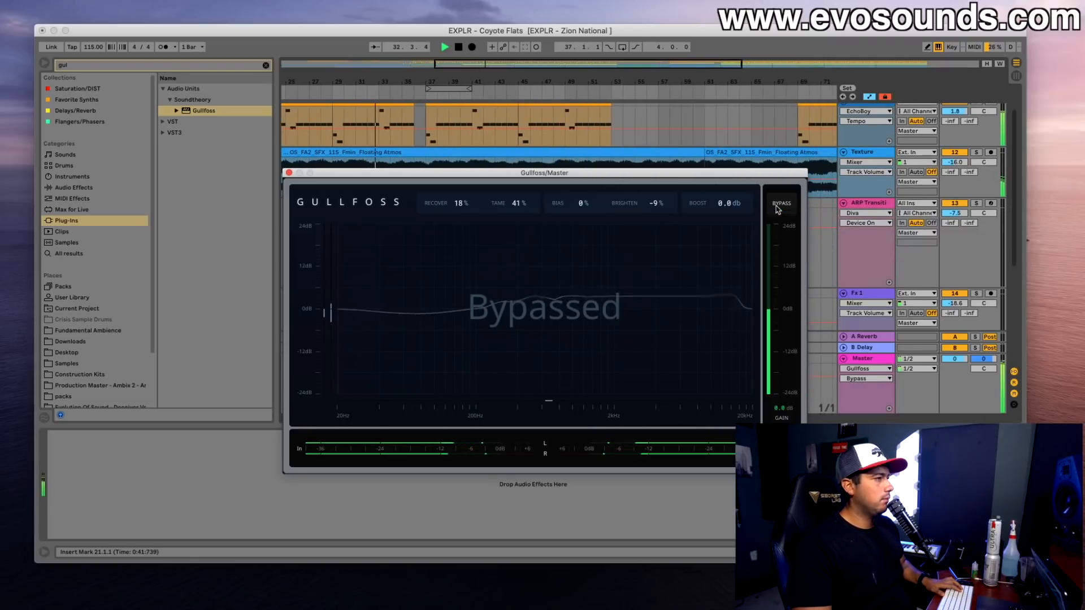
pyautogui.click(778, 208)
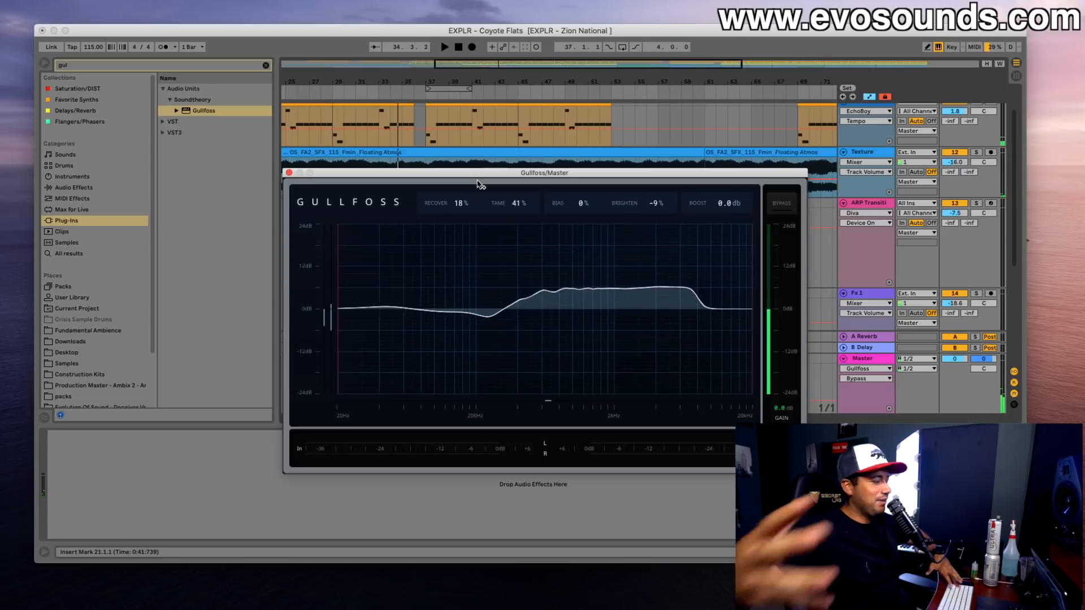
pyautogui.click(428, 146)
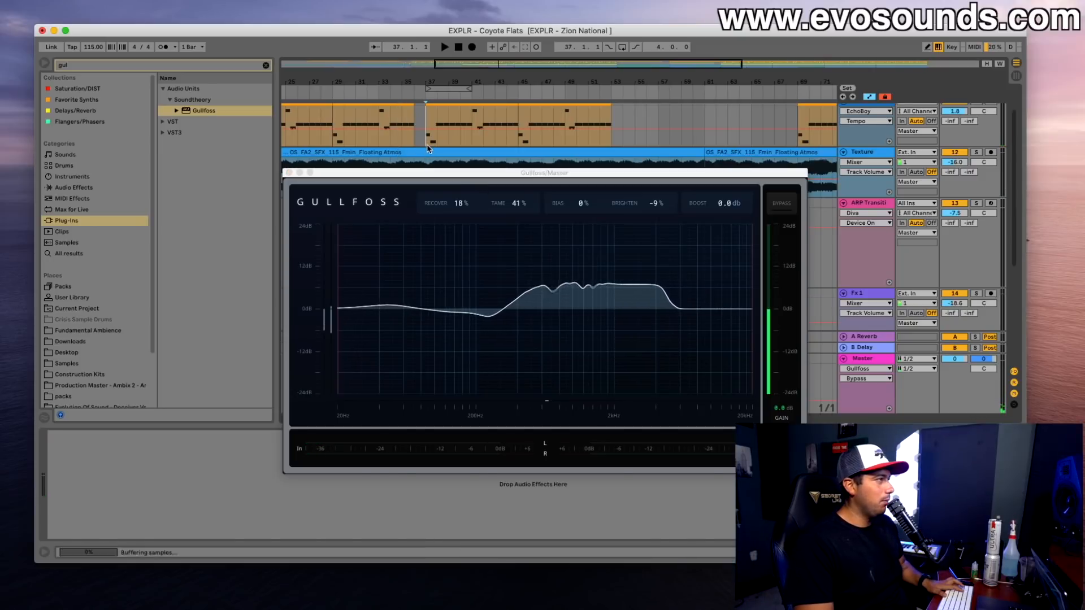
pyautogui.scroll(-3, 428, 149)
pyautogui.press('space')
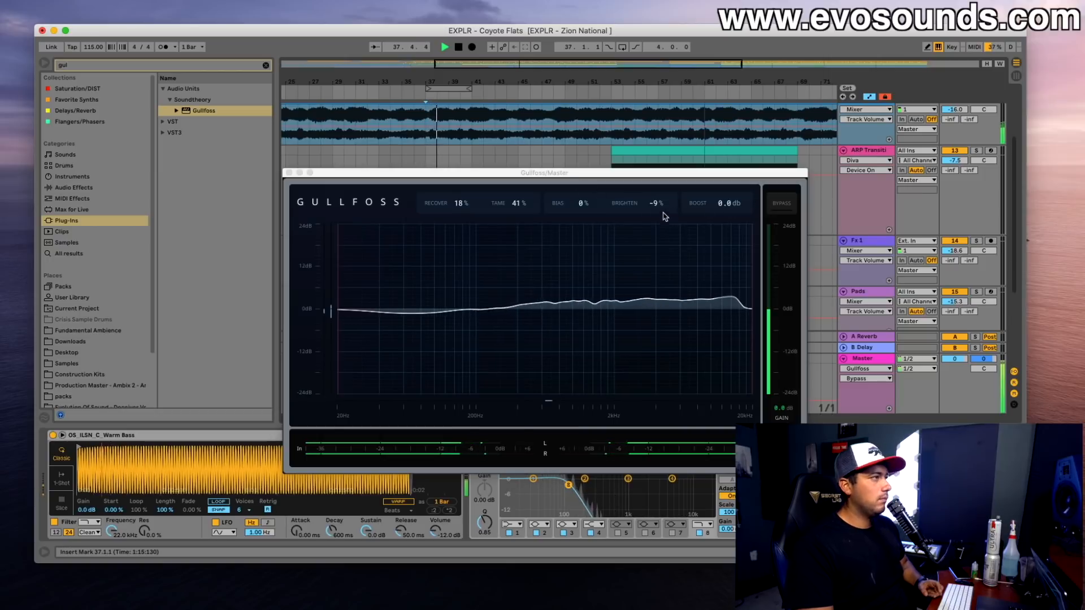
# Step: Set Gullfoss Brighten to -12% and compare the master against bypass twice during playback
pyautogui.scroll(5, 686, 202)
pyautogui.moveTo(658, 205); pyautogui.dragTo(658, 212)
pyautogui.click(774, 206)
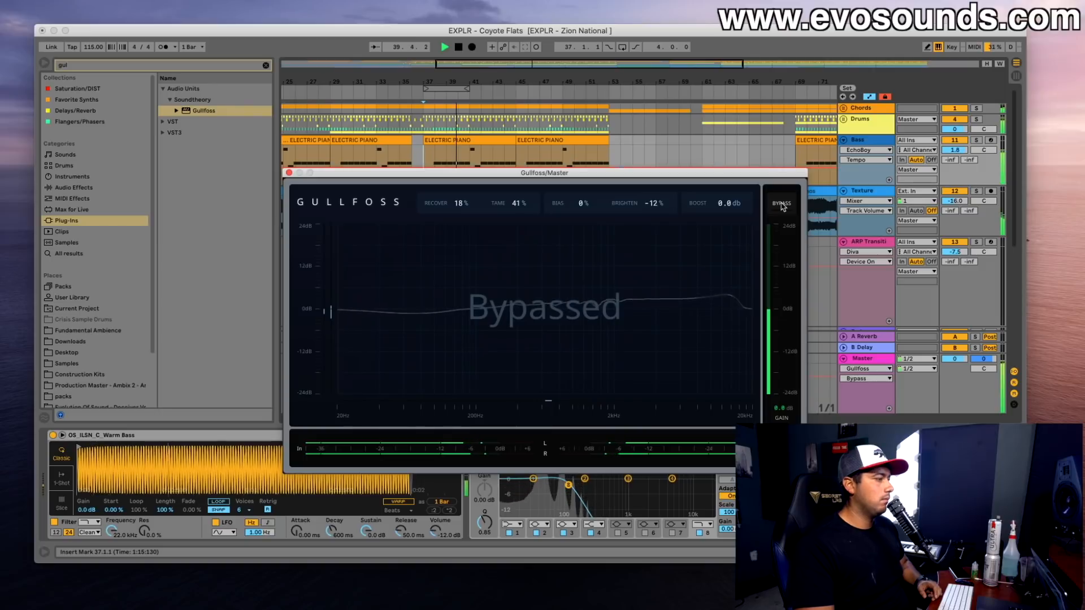
pyautogui.click(782, 206)
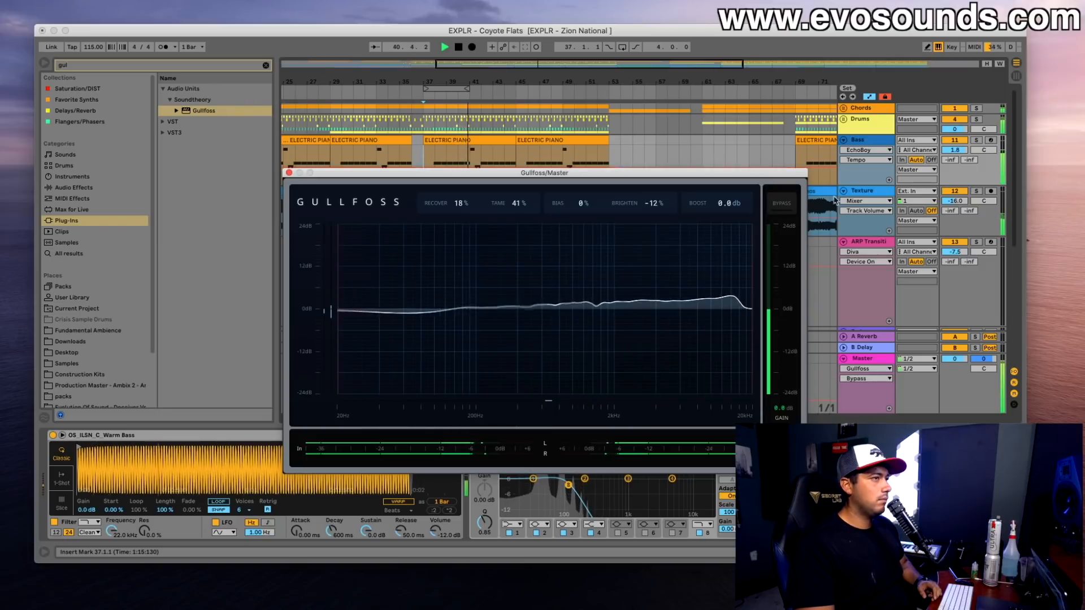
pyautogui.click(856, 195)
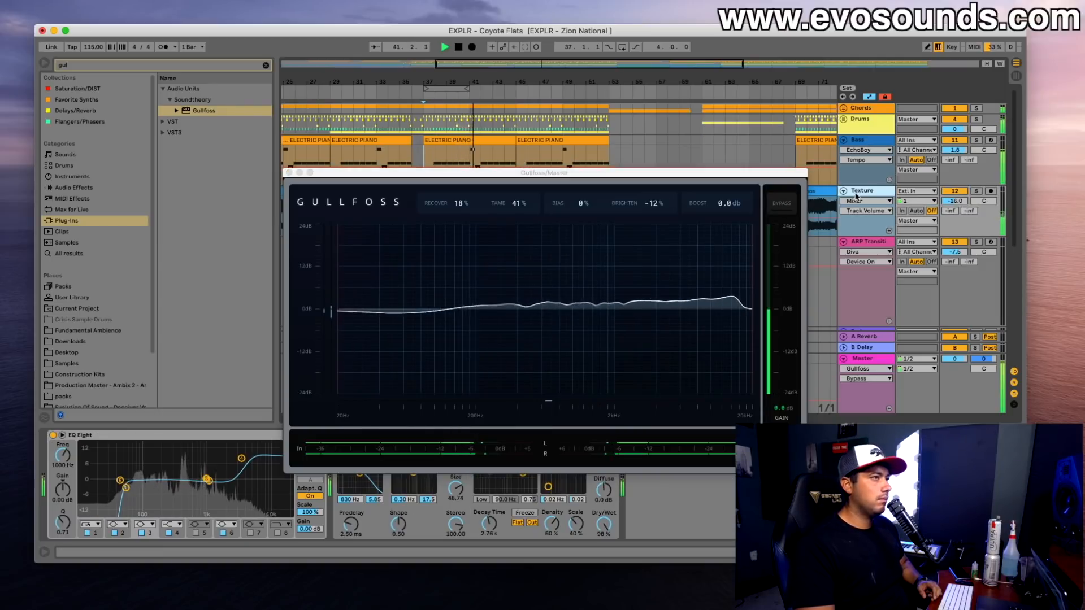
pyautogui.click(859, 242)
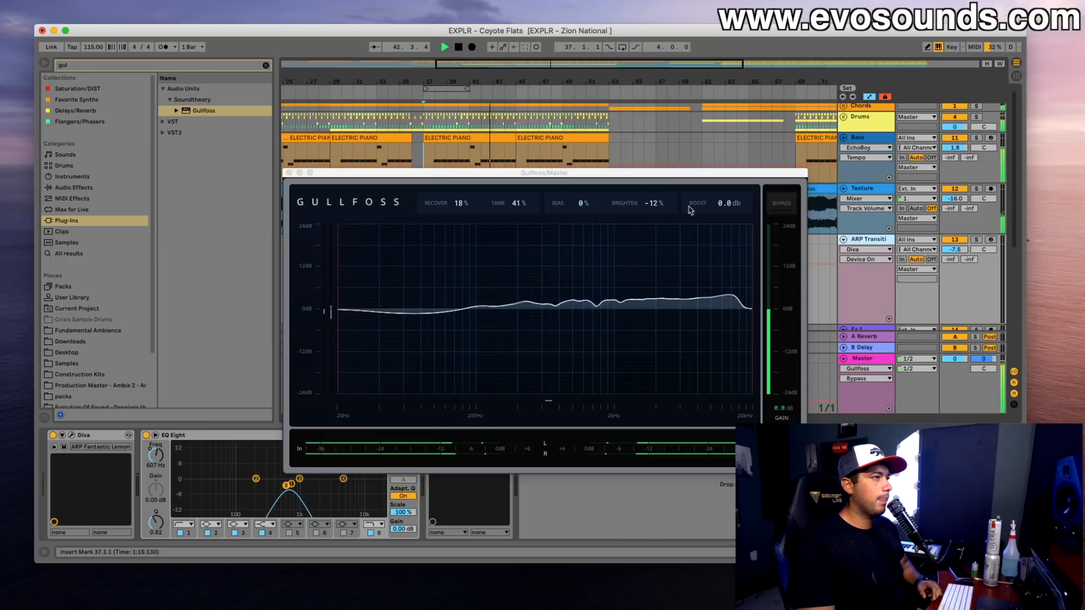
pyautogui.click(783, 206)
pyautogui.click(783, 207)
# Step: Set Gullfoss Brighten to -23%, lower its upper frequency limit to about 8.5 kHz, and compare against bypass
pyautogui.moveTo(732, 176); pyautogui.dragTo(544, 173)
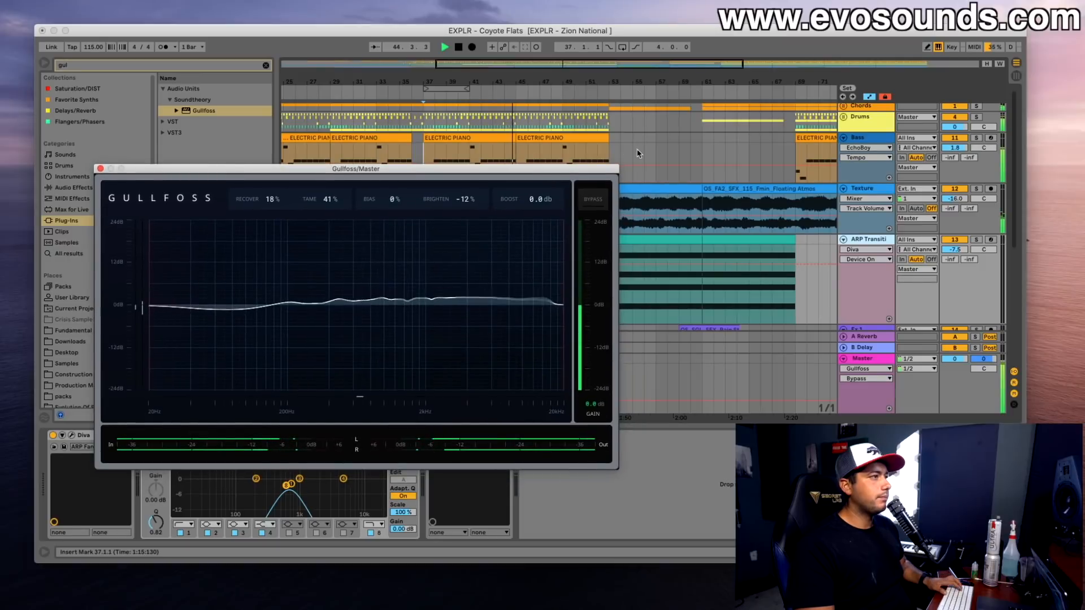
pyautogui.scroll(-2, 637, 151)
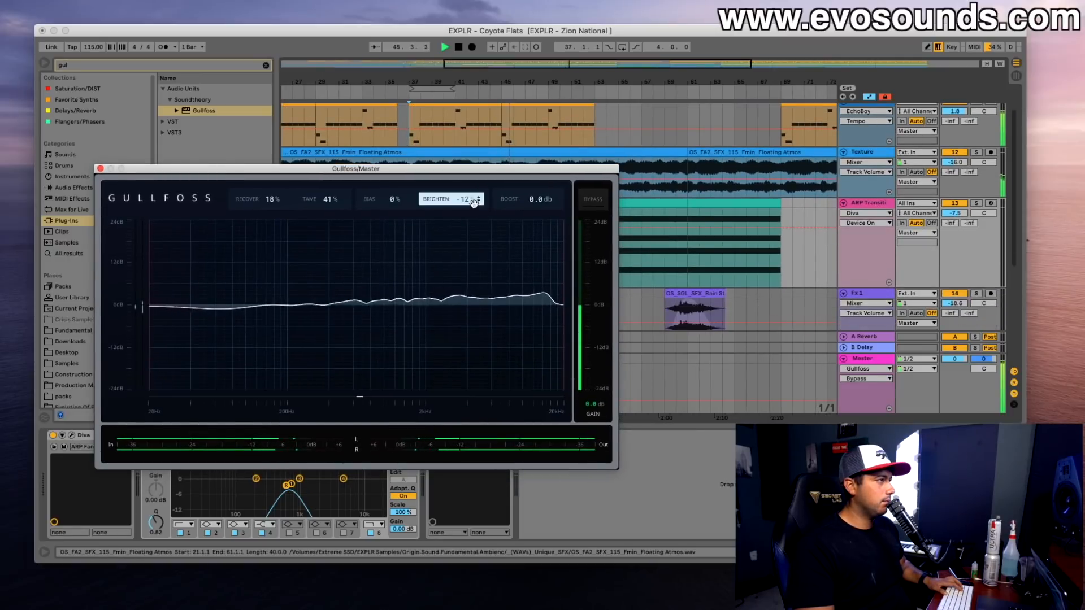
pyautogui.moveTo(563, 244); pyautogui.dragTo(516, 243)
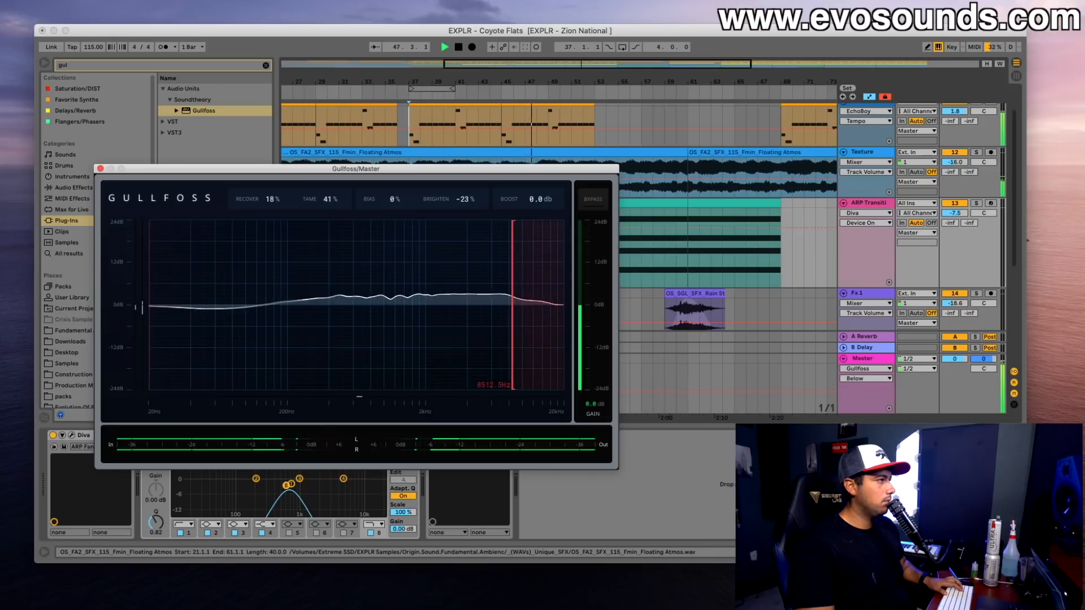
pyautogui.click(603, 201)
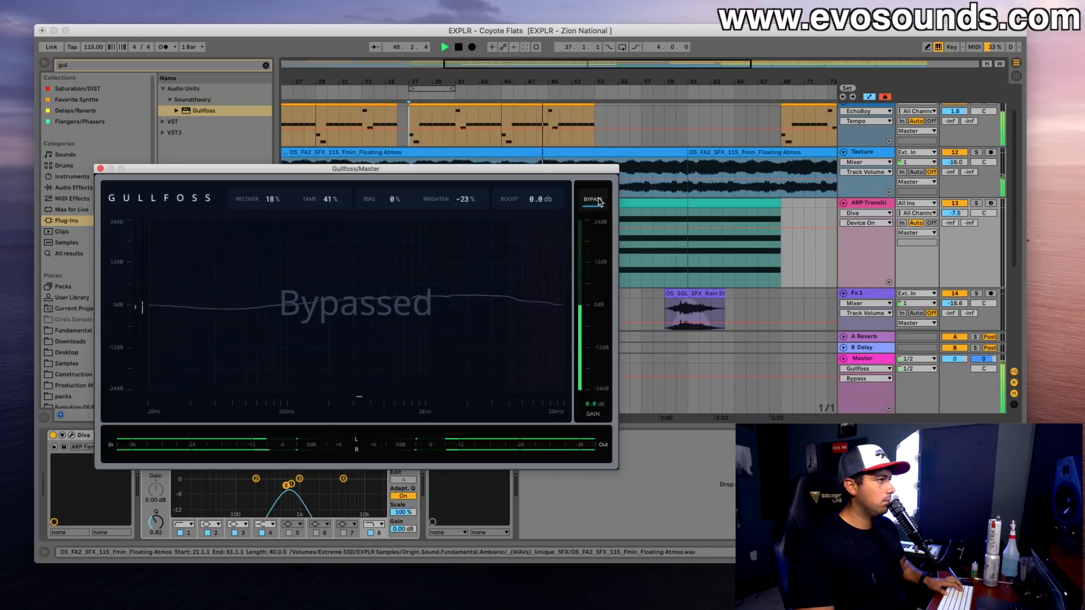
pyautogui.click(600, 203)
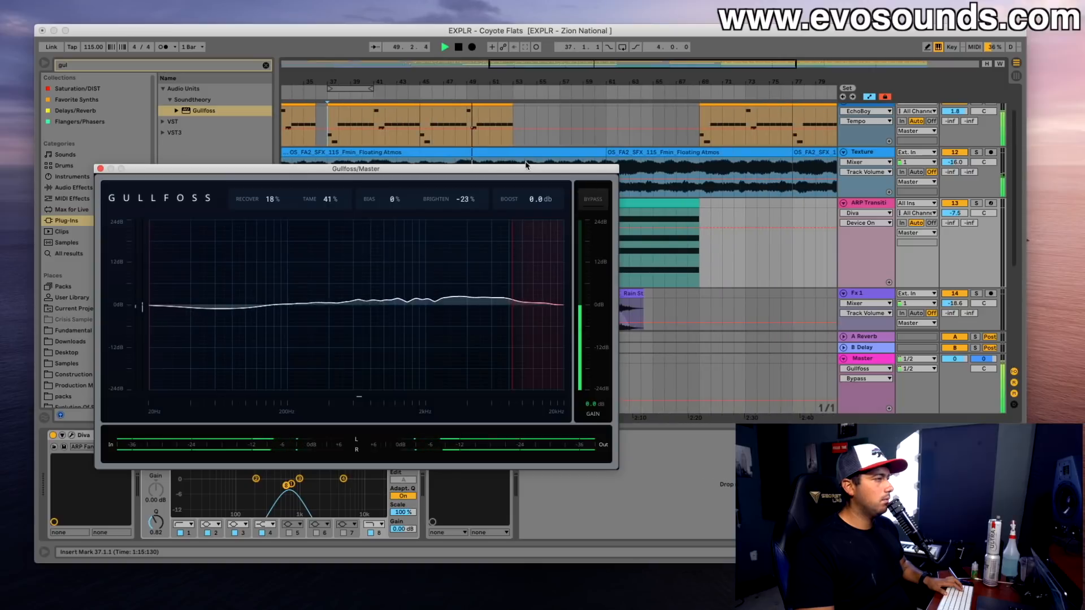
# Step: Set the master Gullfoss to Recover 23%, Bias -14% and Brighten -18%
pyautogui.moveTo(283, 195); pyautogui.dragTo(283, 189)
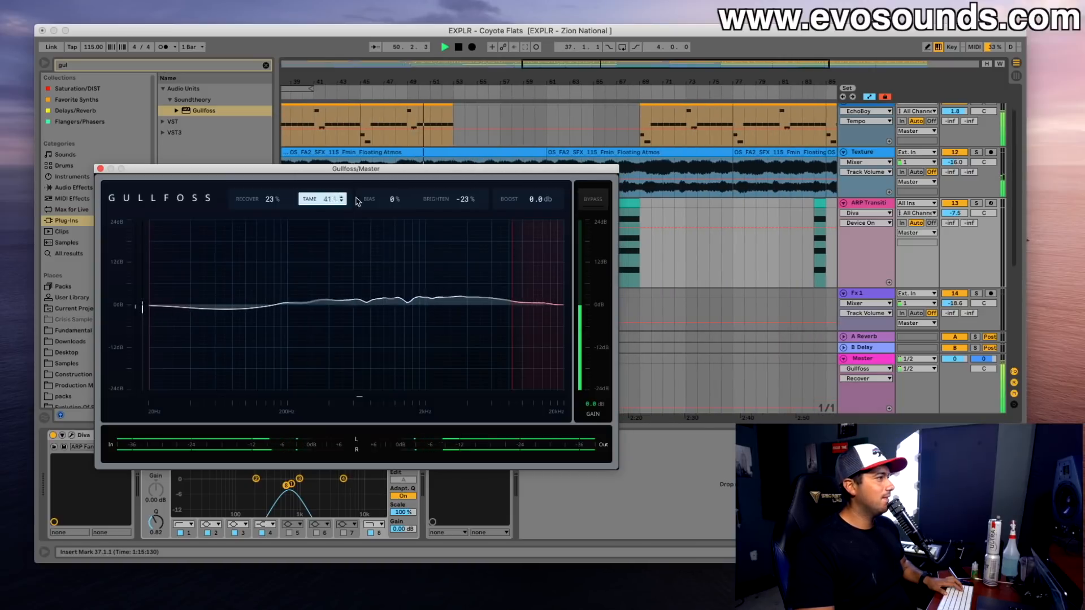
pyautogui.moveTo(372, 196); pyautogui.dragTo(372, 193)
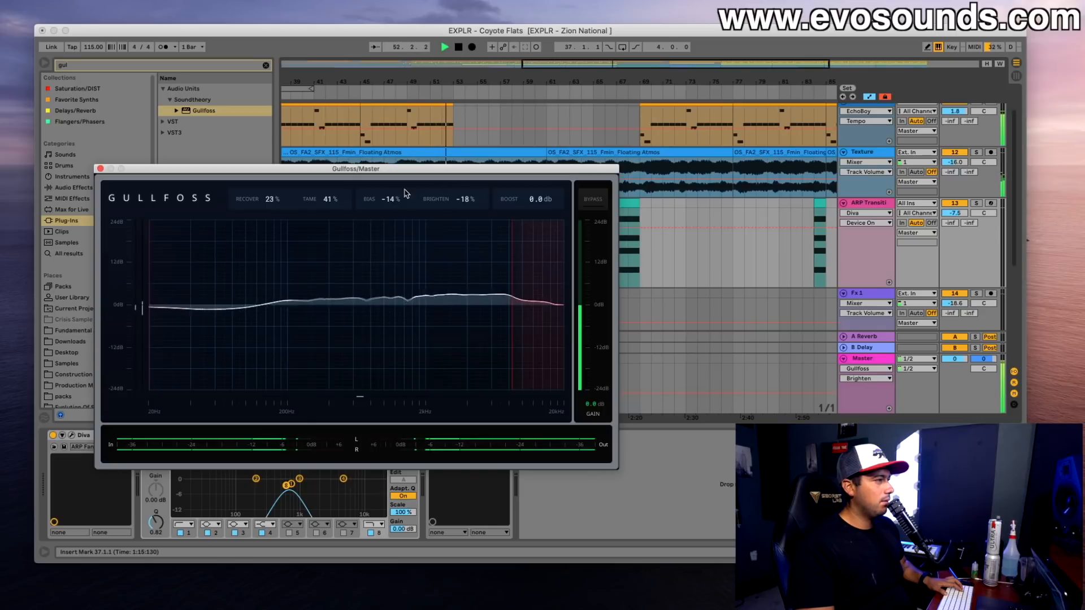
pyautogui.scroll(3, 420, 141)
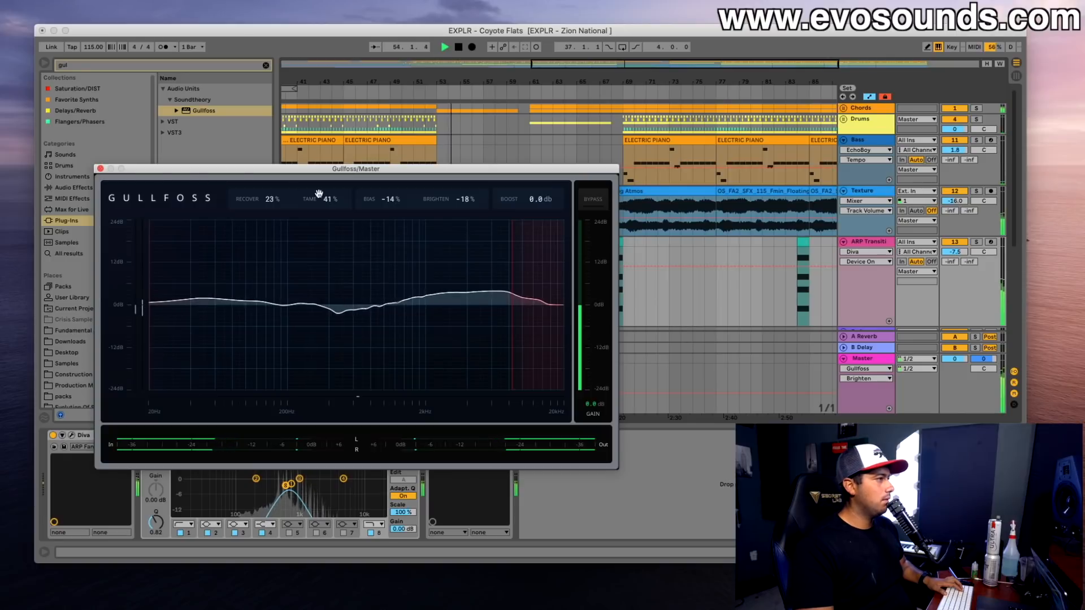
# Step: Raise Gullfoss's lower frequency limit to about 42.5 Hz, set Recover to 28%, and compare against bypass
pyautogui.moveTo(150, 305)
pyautogui.mouseDown()
pyautogui.moveTo(286, 305)
pyautogui.moveTo(195, 305)
pyautogui.mouseUp()
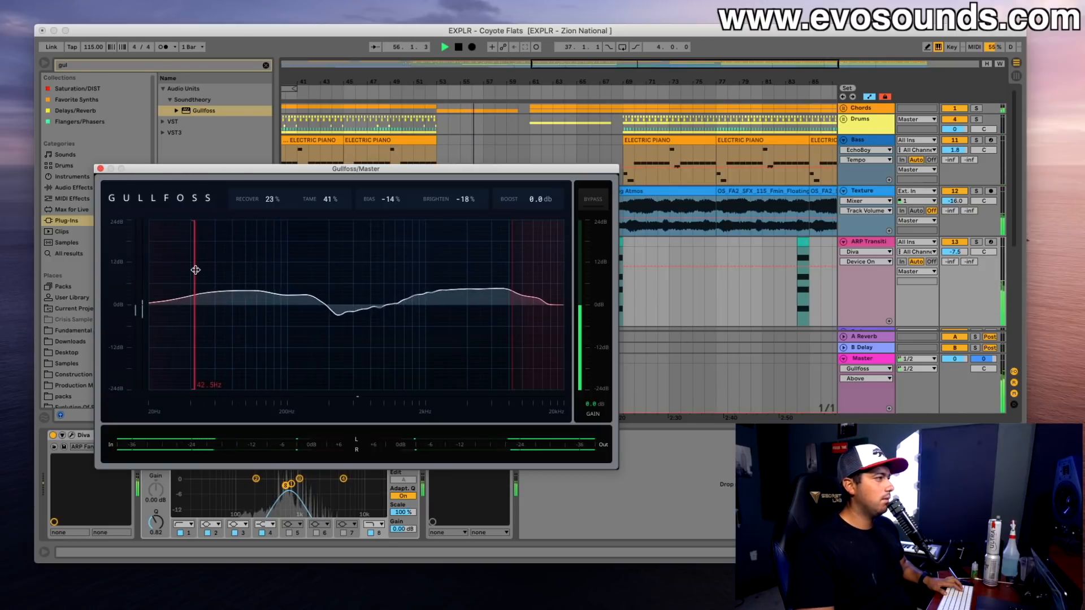
pyautogui.moveTo(270, 199); pyautogui.dragTo(270, 194)
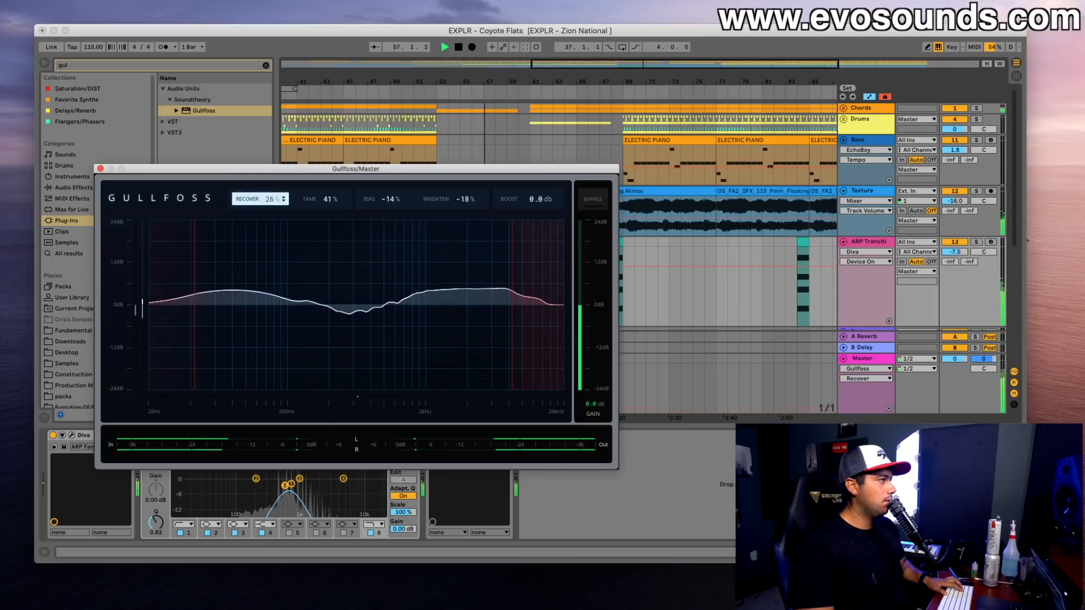
pyautogui.click(591, 200)
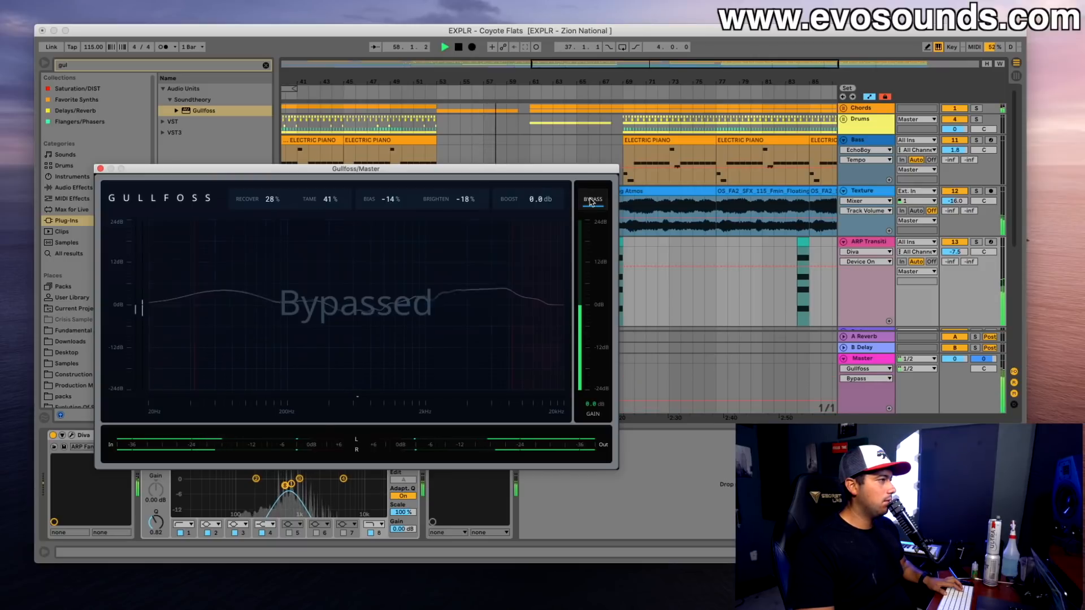
pyautogui.click(591, 201)
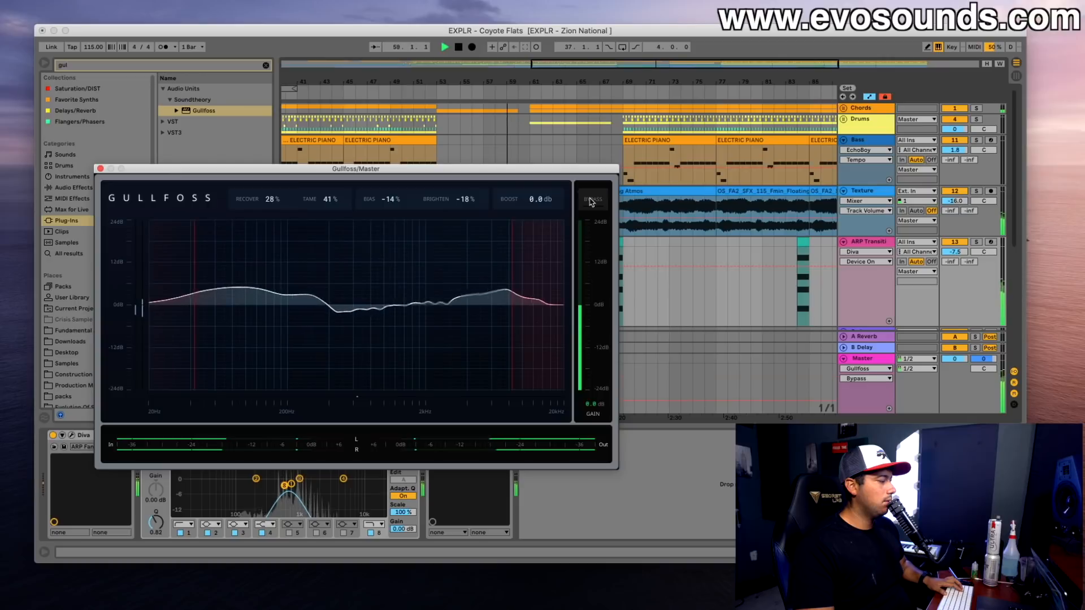
# Step: Raise Gullfoss's upper frequency limit to about 12 kHz and then to its maximum, comparing each setting against bypass
pyautogui.moveTo(512, 256); pyautogui.dragTo(534, 256)
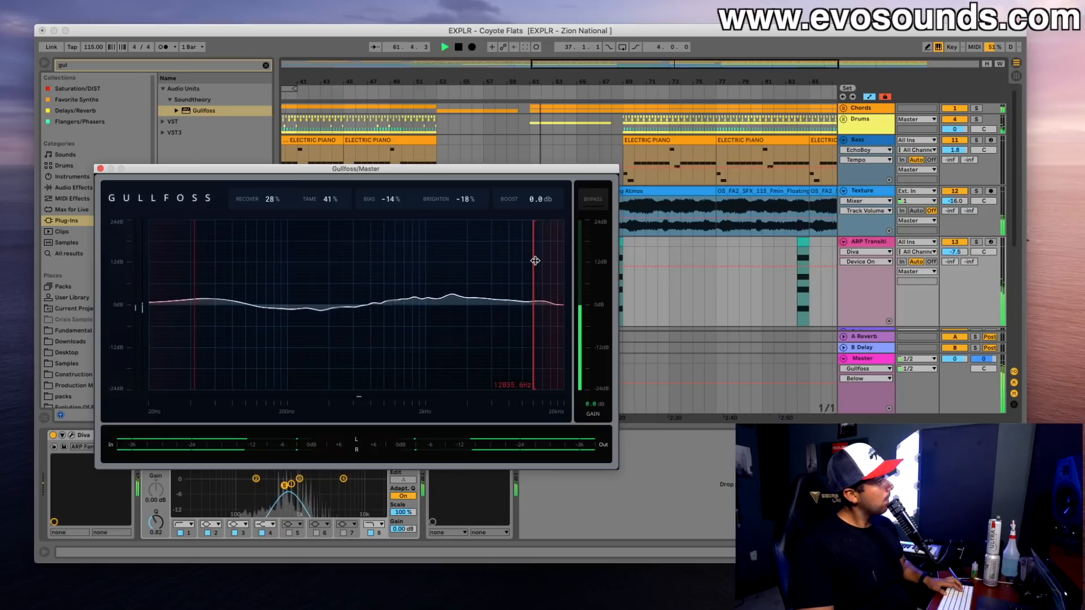
pyautogui.click(593, 198)
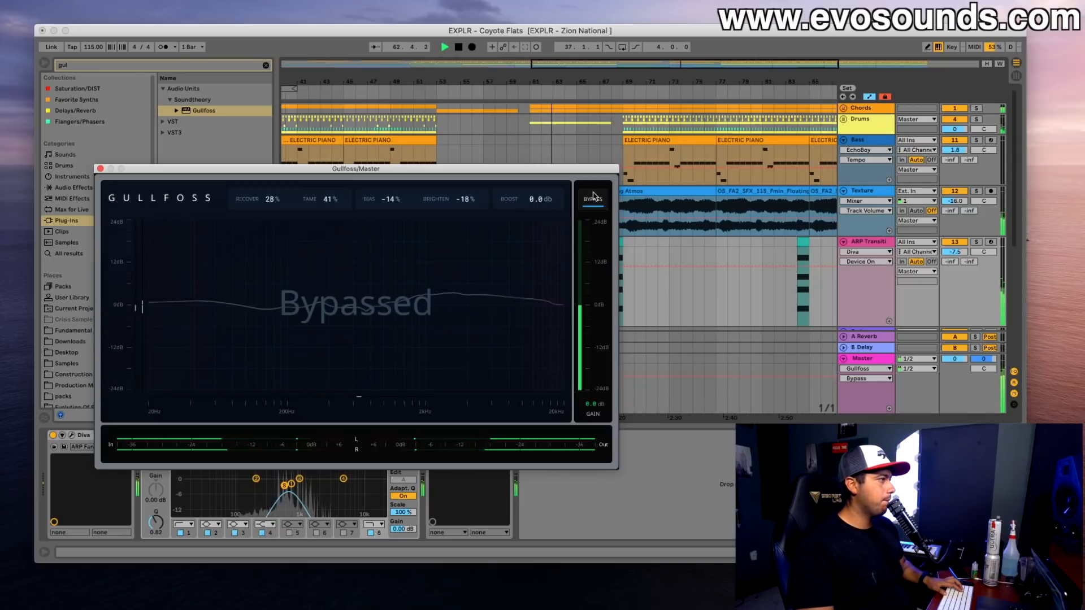
pyautogui.click(593, 198)
pyautogui.moveTo(535, 275); pyautogui.dragTo(570, 273)
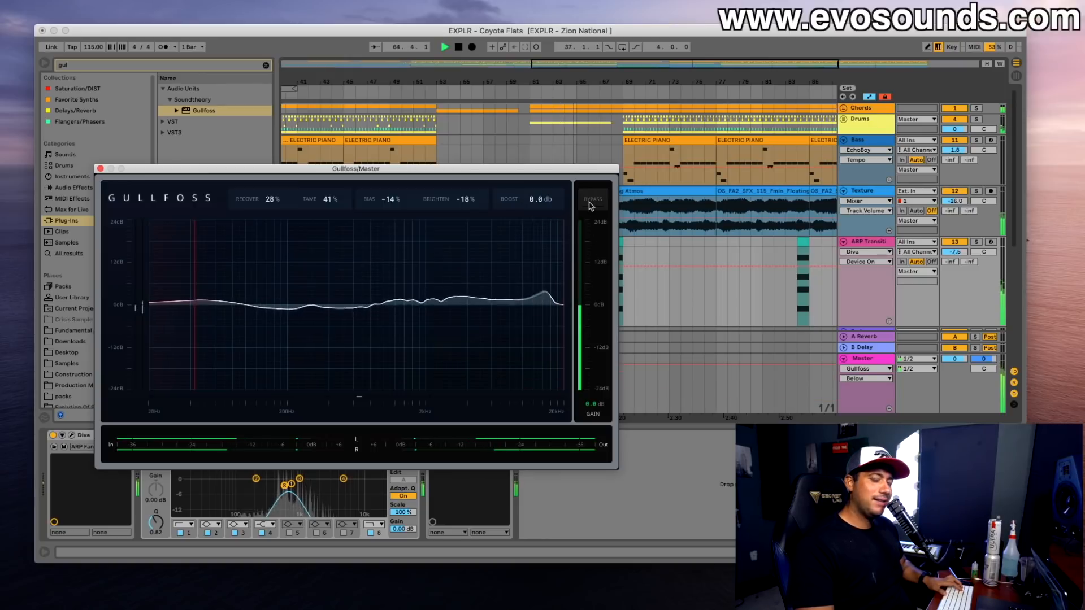
pyautogui.click(590, 204)
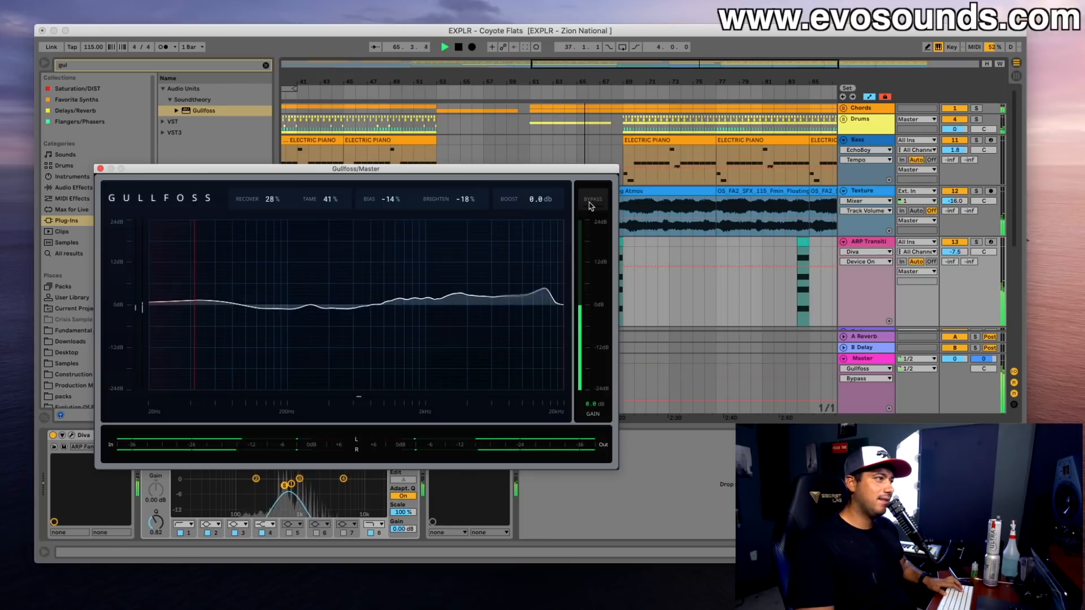
# Step: Set the master Gullfoss to Brighten -2% and Recover 30% while auditioning the track, including from bar 84
pyautogui.scroll(-3, 626, 164)
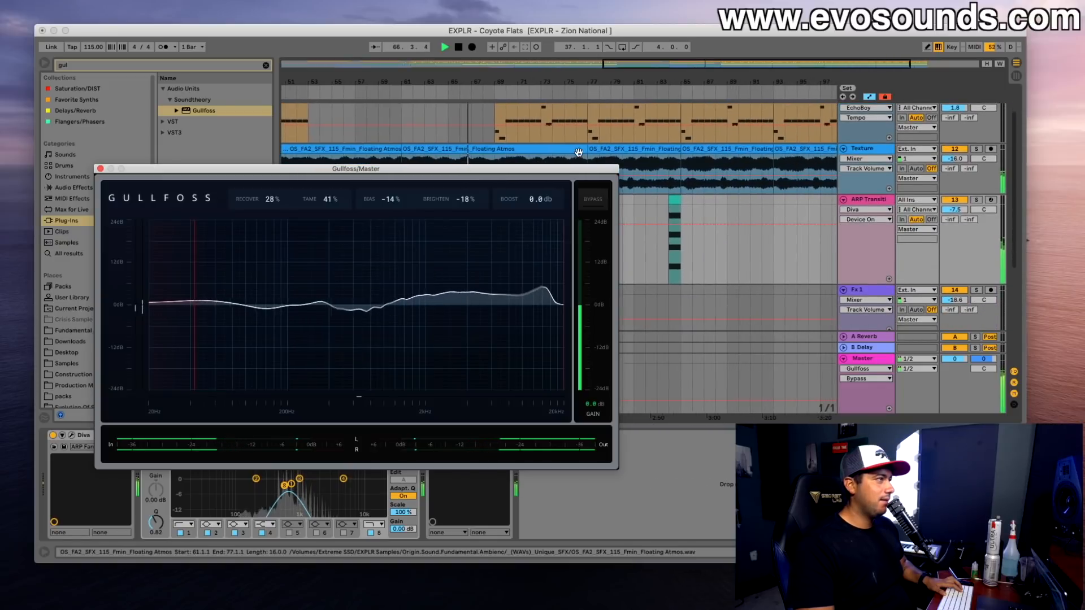
pyautogui.scroll(-2, 627, 166)
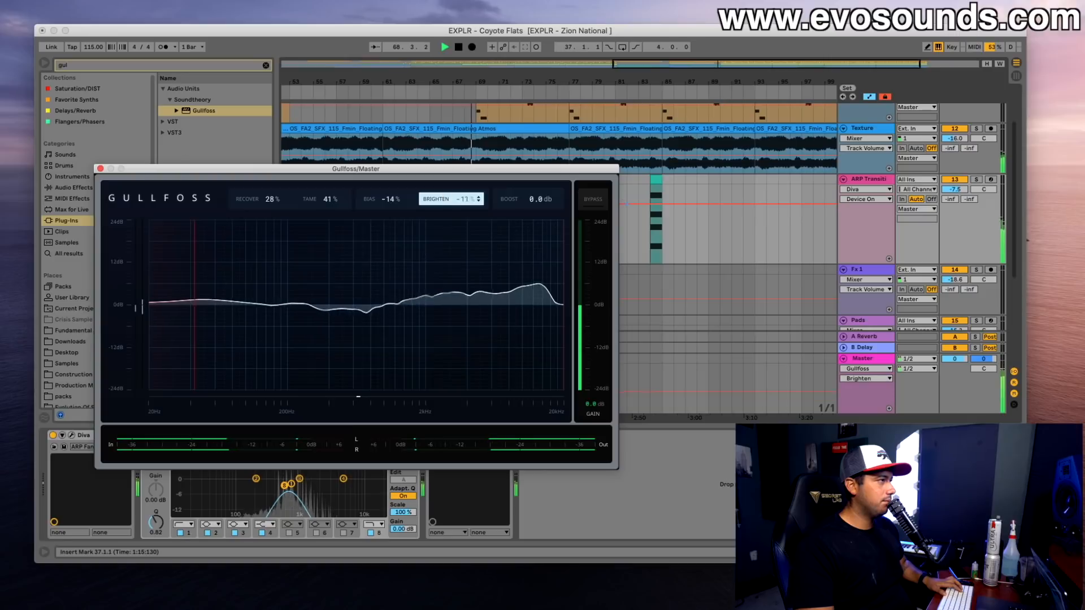
pyautogui.moveTo(467, 199); pyautogui.dragTo(467, 195)
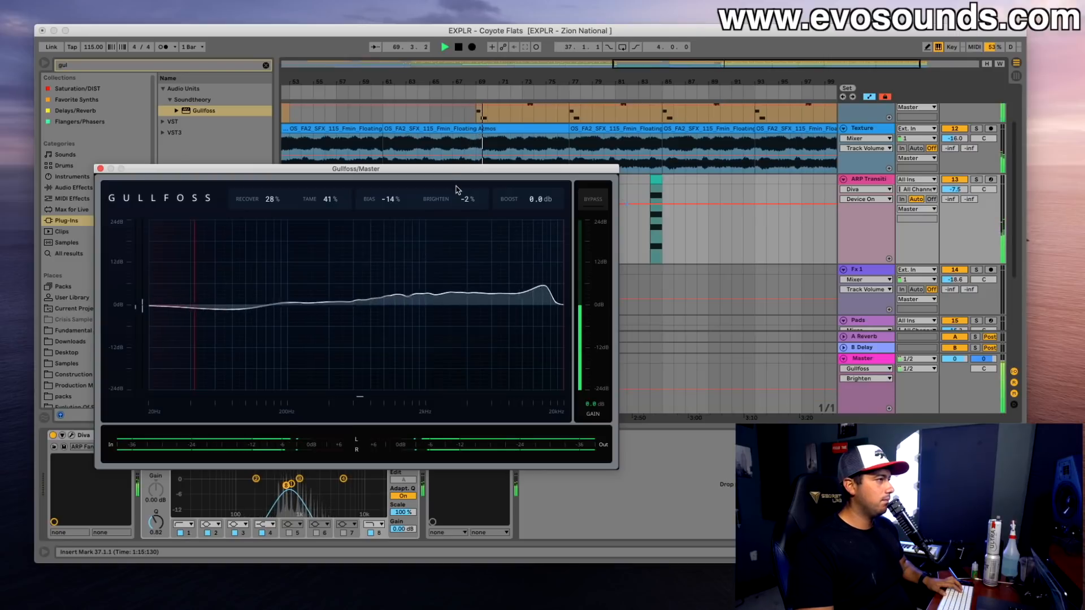
pyautogui.scroll(-3, 450, 151)
pyautogui.scroll(-2, 450, 151)
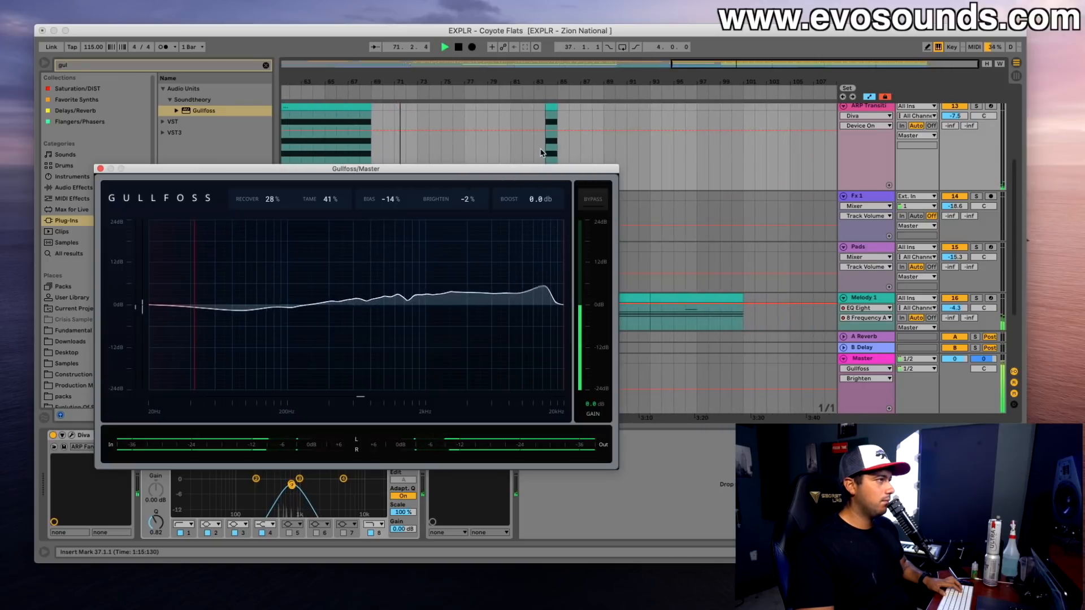
pyautogui.click(545, 153)
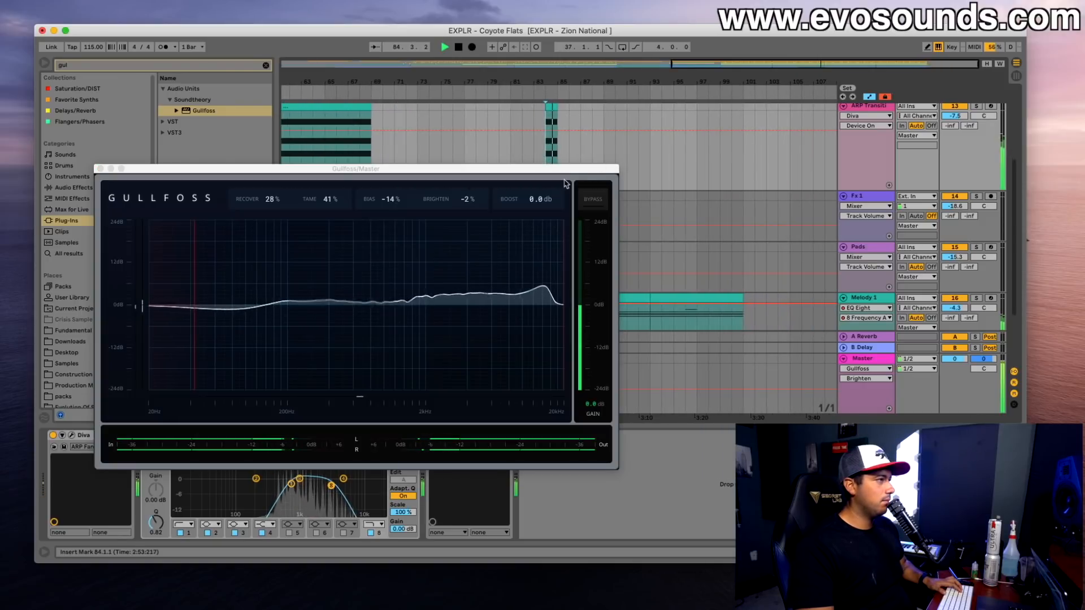
pyautogui.moveTo(273, 200); pyautogui.dragTo(272, 195)
pyautogui.press('space')
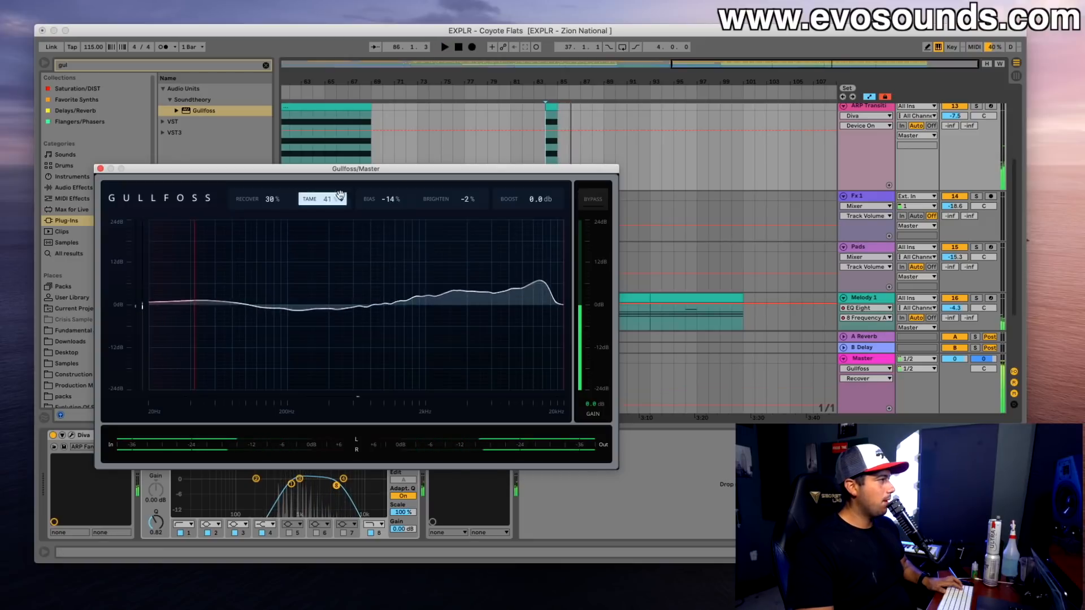
# Step: Close the master Gullfoss window and switch Gullfoss off on the Master track
pyautogui.click(100, 168)
pyautogui.click(866, 405)
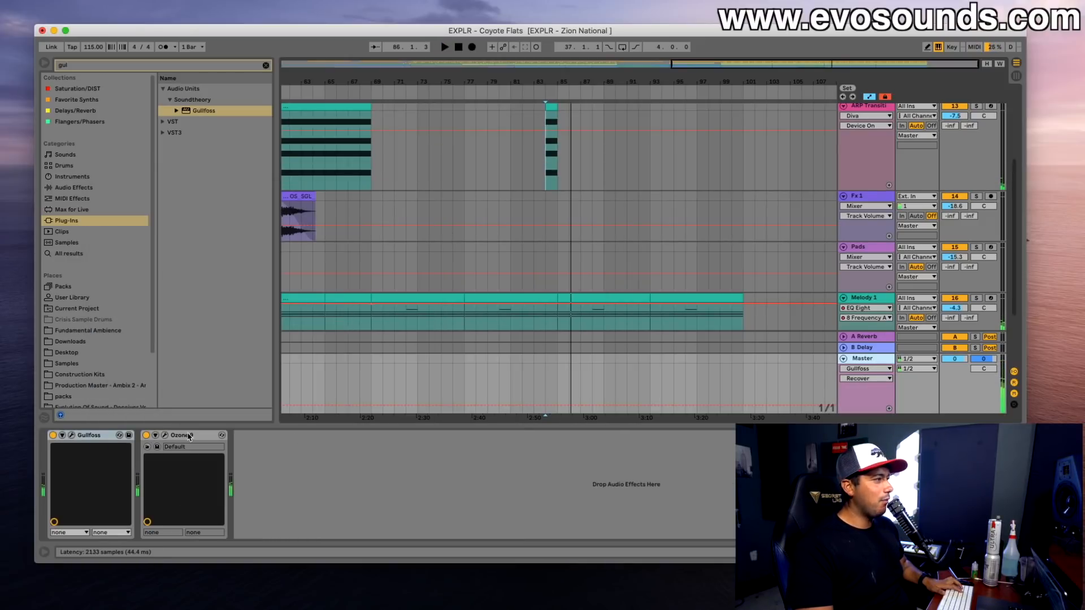
pyautogui.click(52, 436)
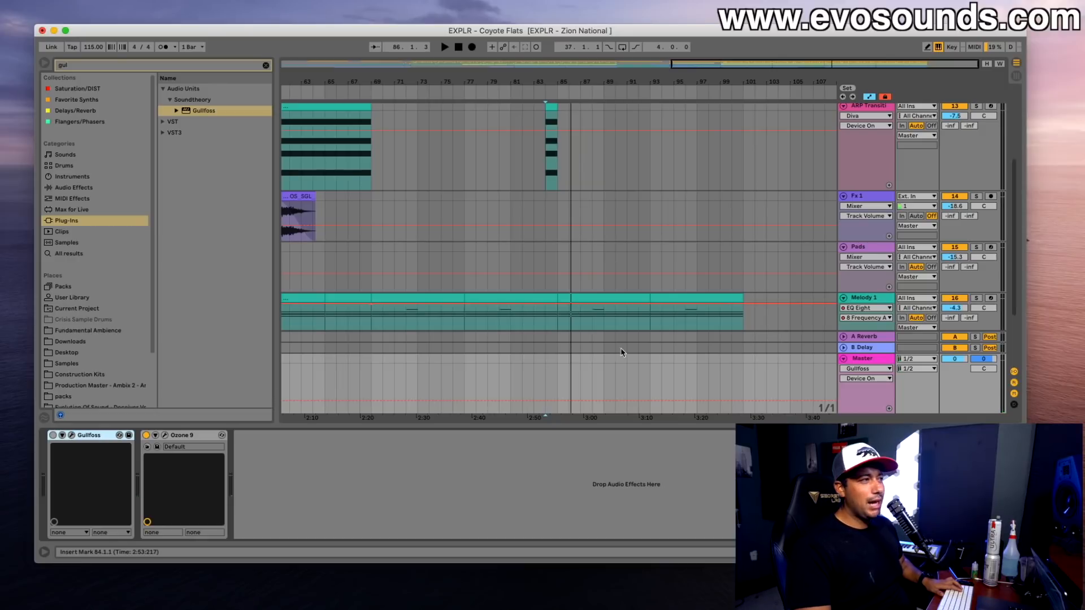
pyautogui.scroll(5, 621, 352)
pyautogui.hscroll(-6, 607, 322)
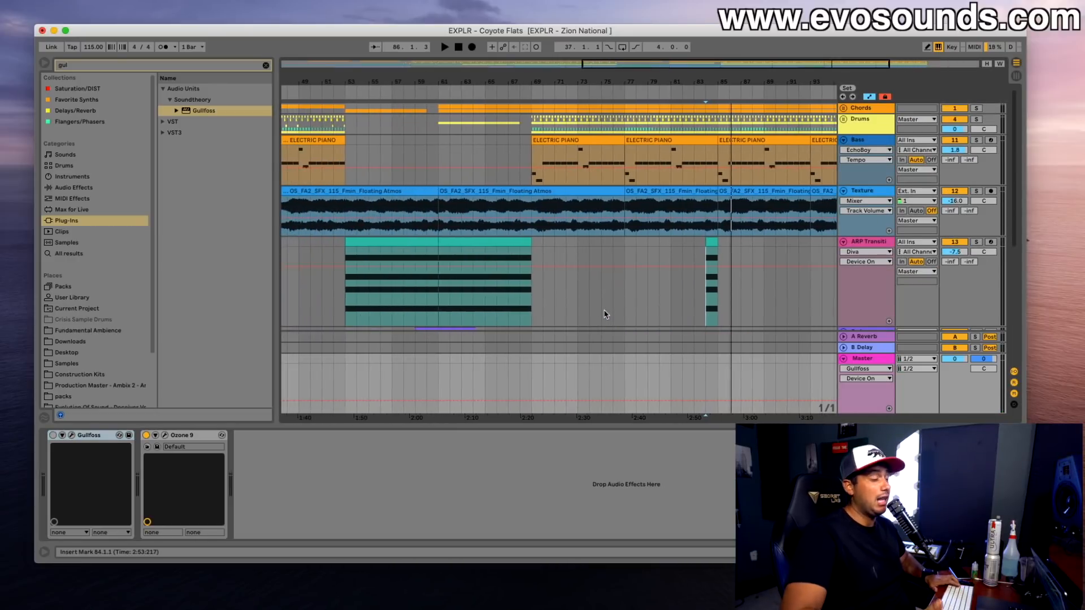
pyautogui.click(91, 440)
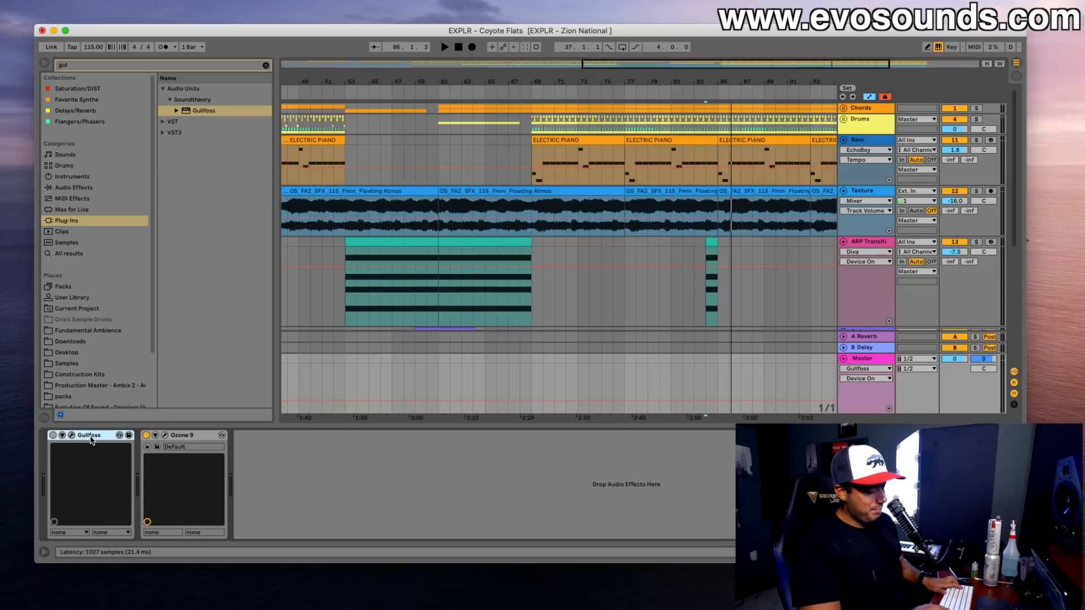
# Step: On the Arcade track, switch off FabFilter Pro-Q 3 and insert Gullfoss between EQ Eight and Pro-Q 3
pyautogui.scroll(-10, 364, 316)
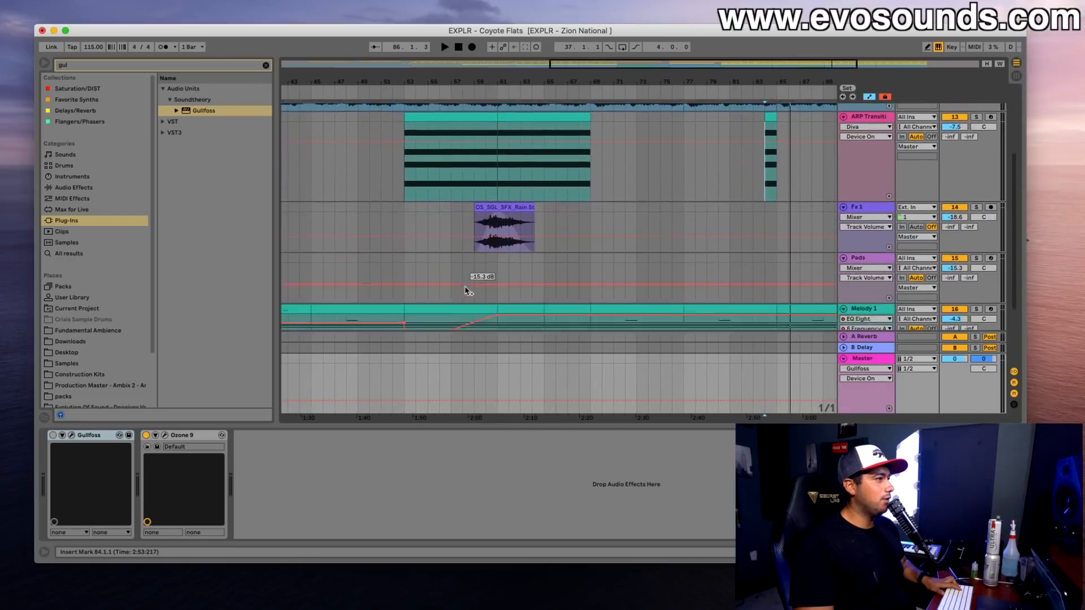
pyautogui.click(867, 263)
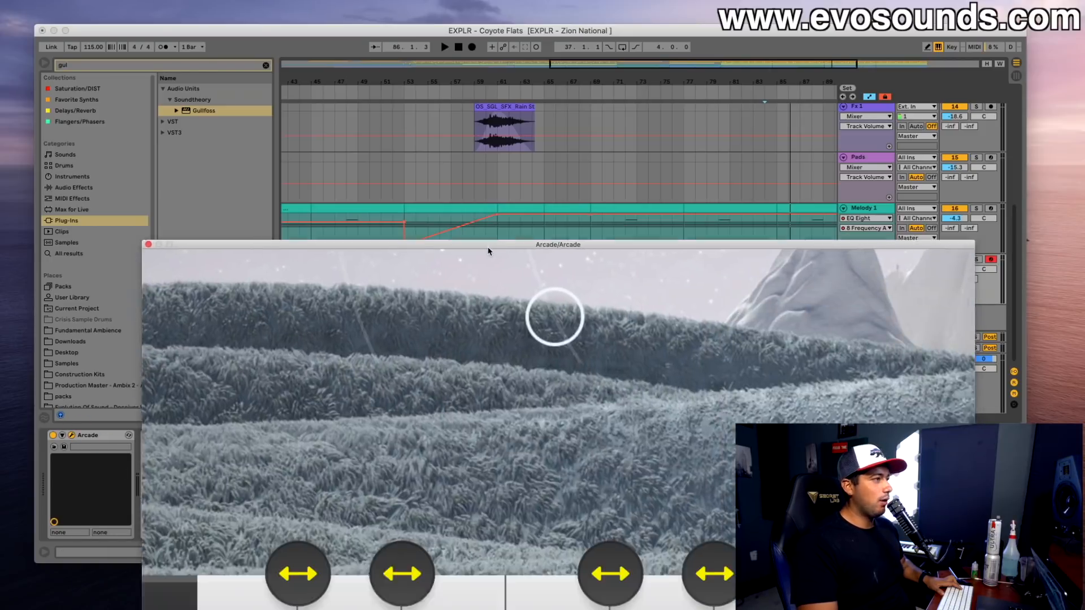
pyautogui.moveTo(487, 247); pyautogui.dragTo(477, 58)
pyautogui.click(134, 55)
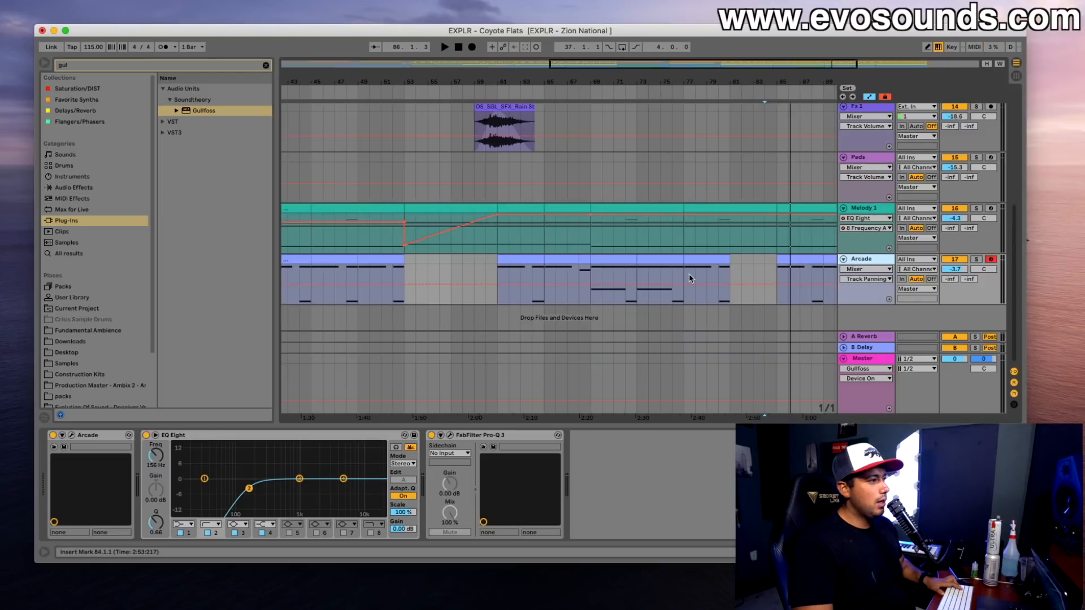
pyautogui.click(433, 436)
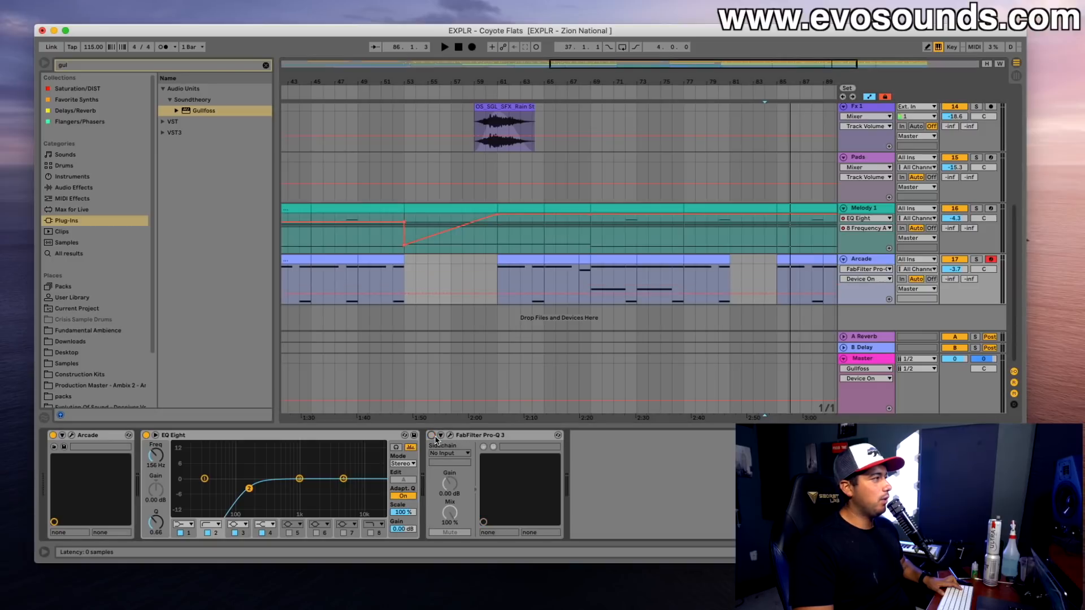
pyautogui.click(208, 116)
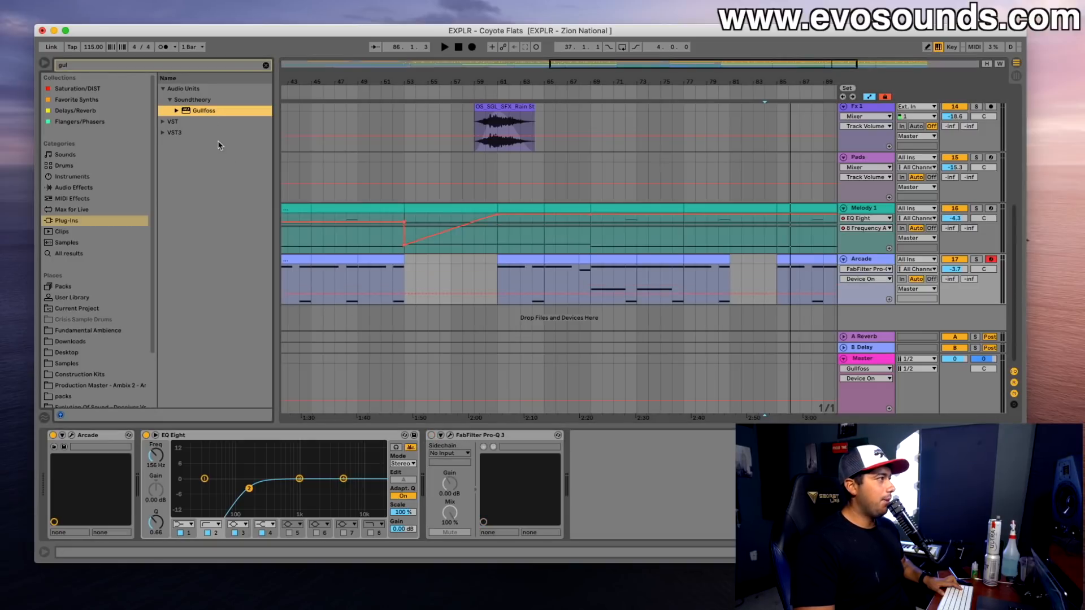
pyautogui.moveTo(226, 158); pyautogui.dragTo(415, 455)
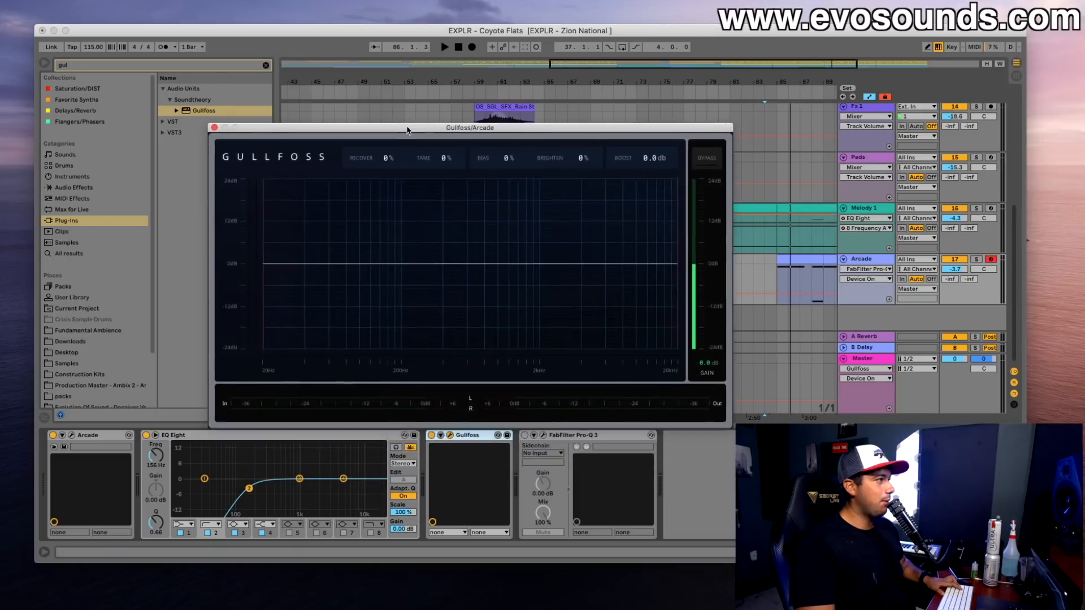
# Step: Set the Arcade track's Gullfoss Tame to 27% and audition the section starting at bar 69
pyautogui.moveTo(258, 257)
pyautogui.mouseDown()
pyautogui.moveTo(357, 251)
pyautogui.moveTo(257, 249)
pyautogui.mouseUp()
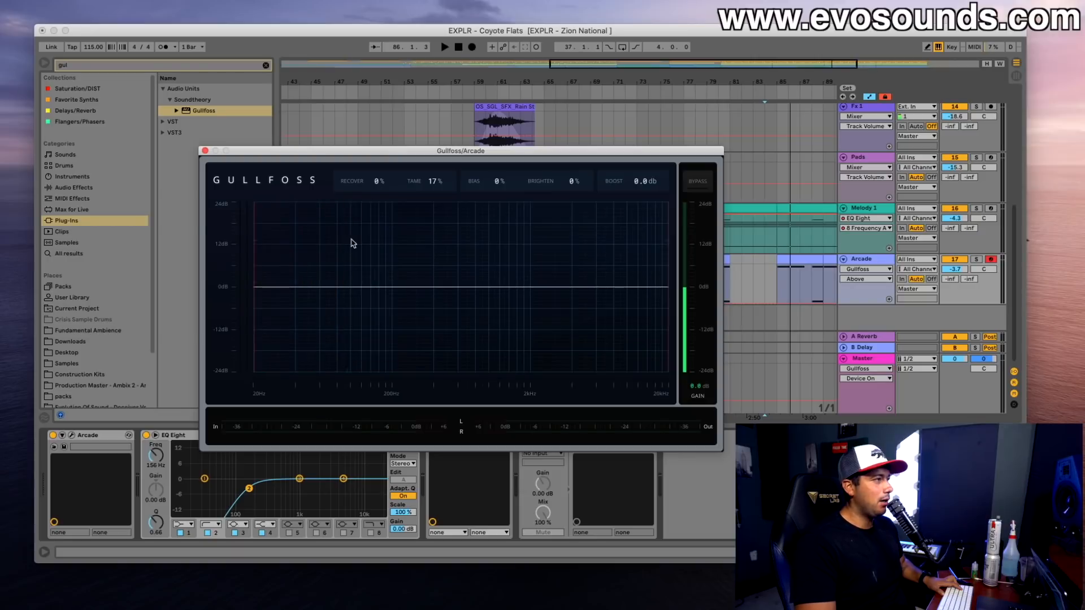
pyautogui.moveTo(413, 182); pyautogui.dragTo(480, 285)
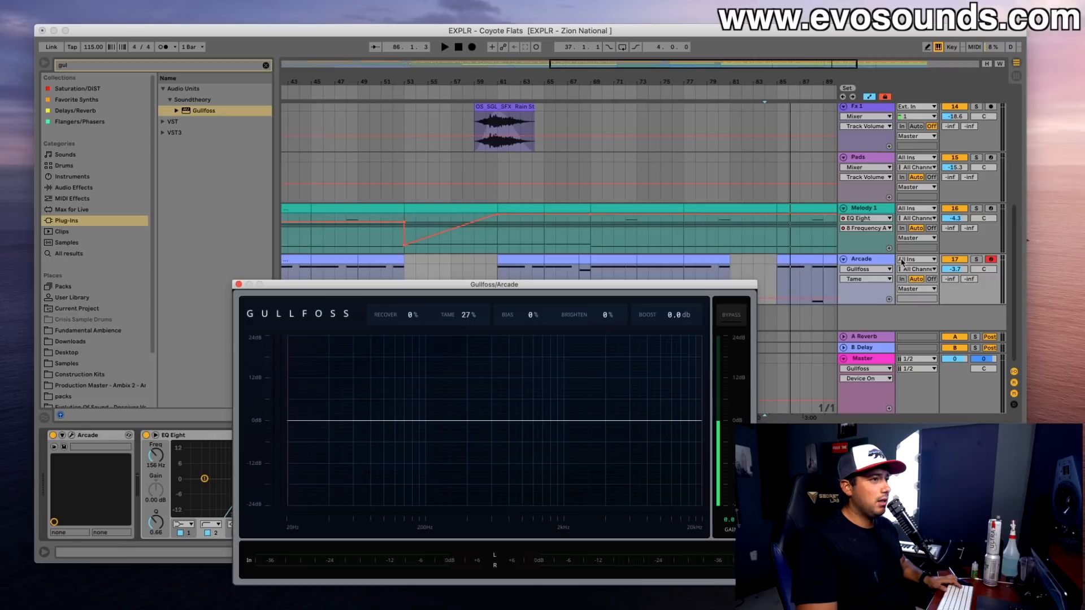
pyautogui.click(879, 259)
pyautogui.press('space')
pyautogui.click(605, 259)
pyautogui.press('space')
pyautogui.press('space')
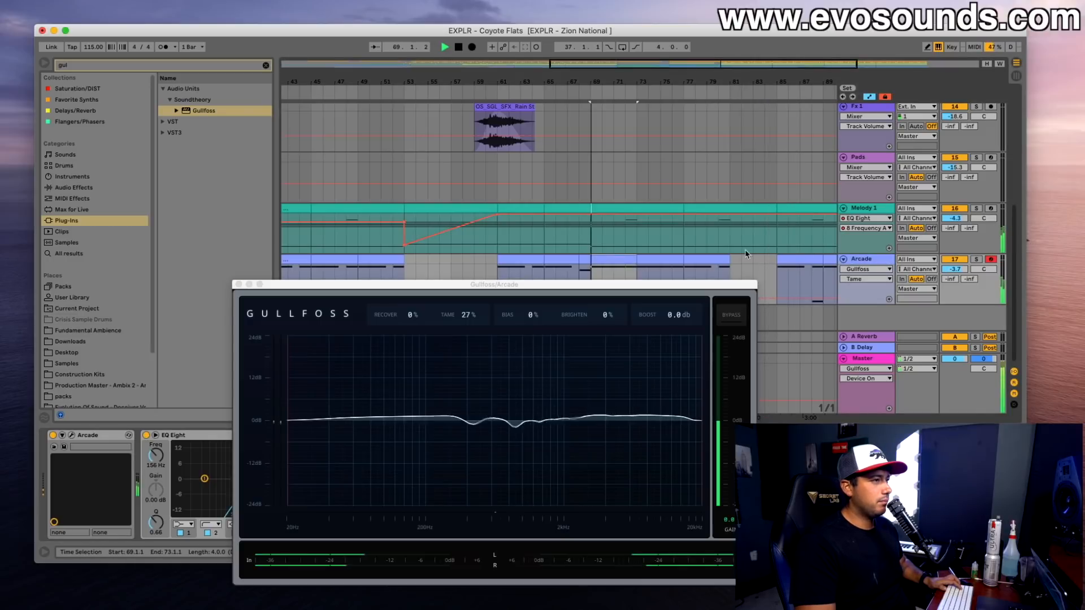
# Step: Play the arrangement from bar 36 and raise the Arcade track's Gullfoss Tame to 30%
pyautogui.hscroll(-5, 394, 261)
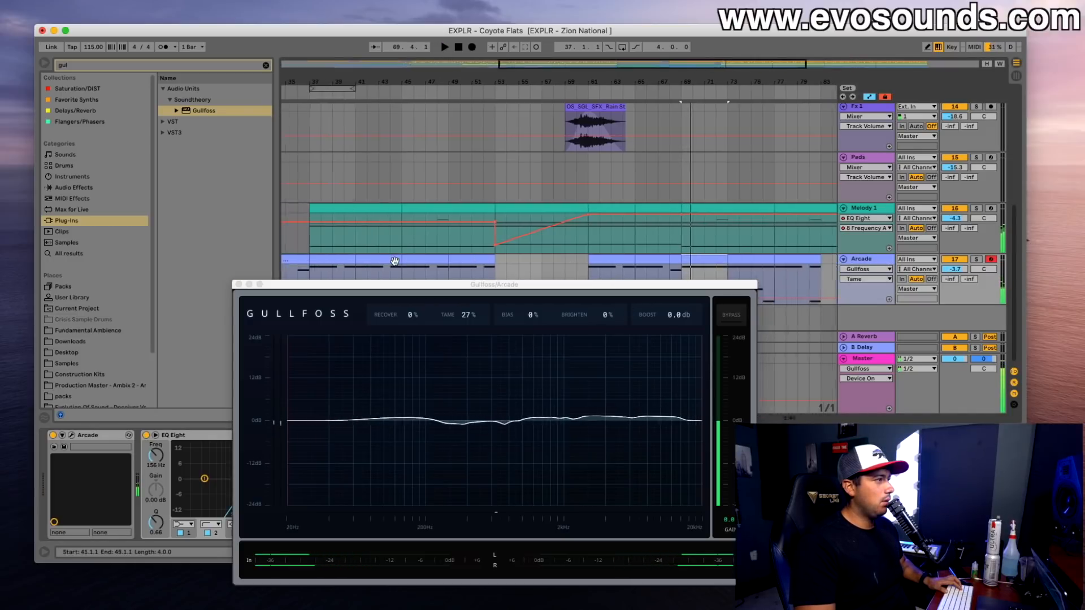
pyautogui.hscroll(-6, 394, 261)
pyautogui.click(451, 270)
pyautogui.press('space')
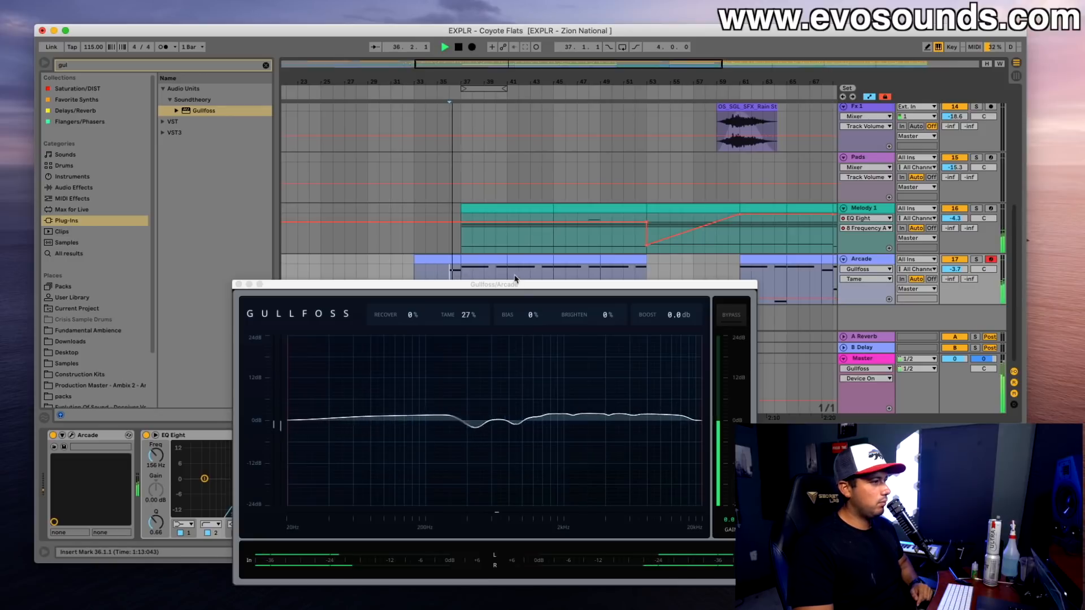
pyautogui.click(497, 327)
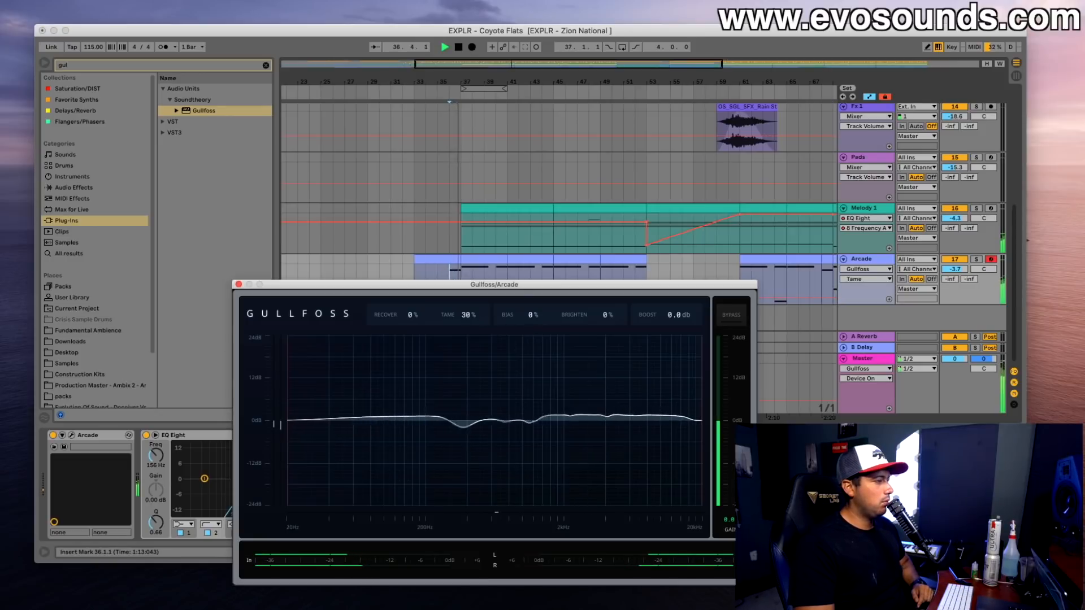
# Step: Compare the Arcade track's Gullfoss against bypass several times during playback, ending with the effect active
pyautogui.click(731, 316)
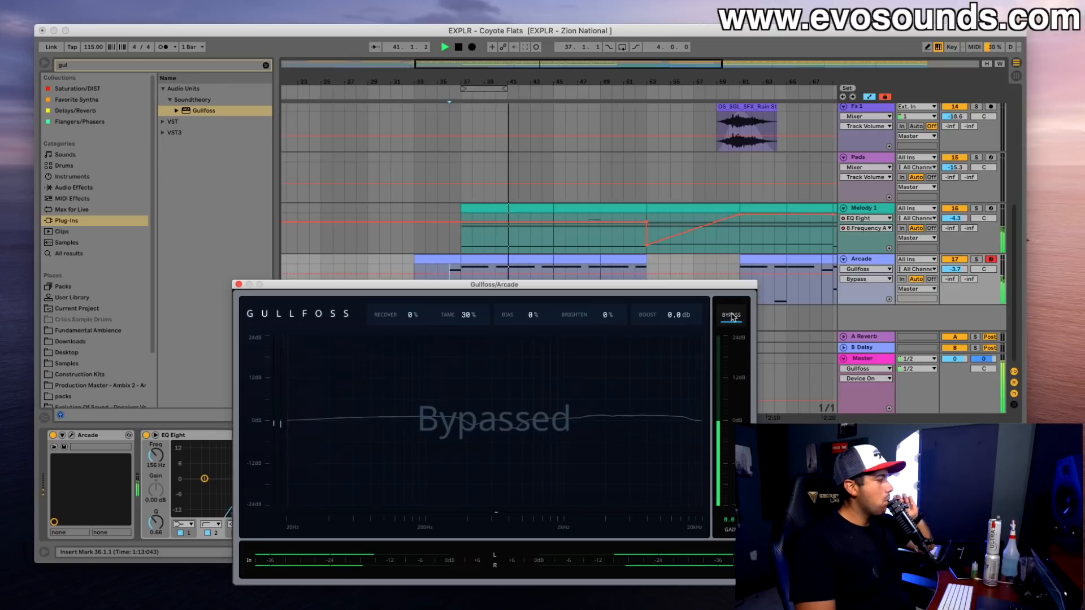
pyautogui.click(731, 316)
pyautogui.click(731, 316)
pyautogui.click(732, 315)
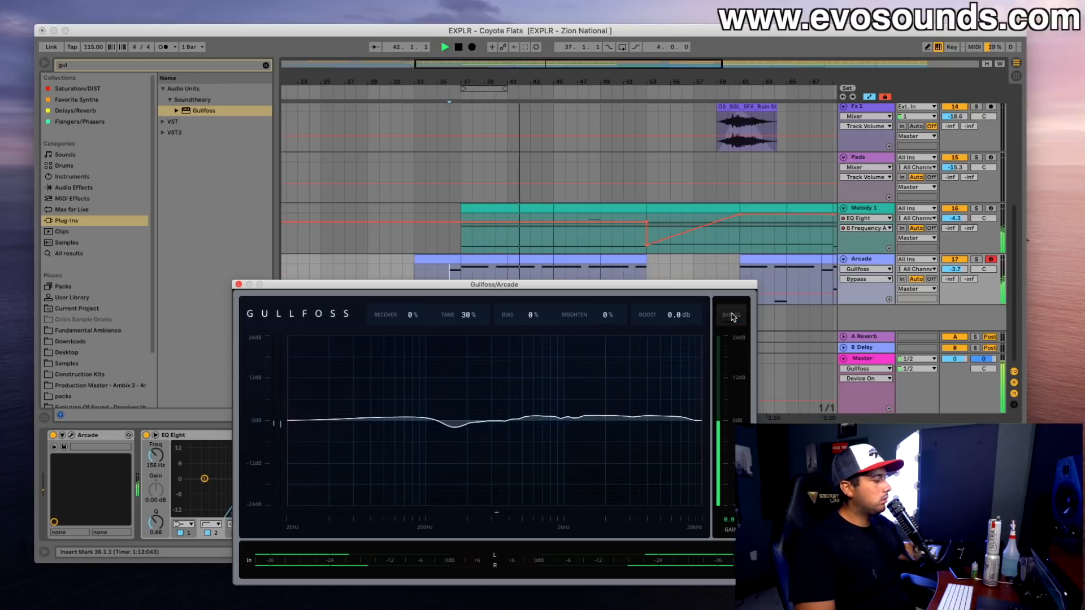
pyautogui.click(731, 315)
pyautogui.click(731, 316)
pyautogui.click(731, 316)
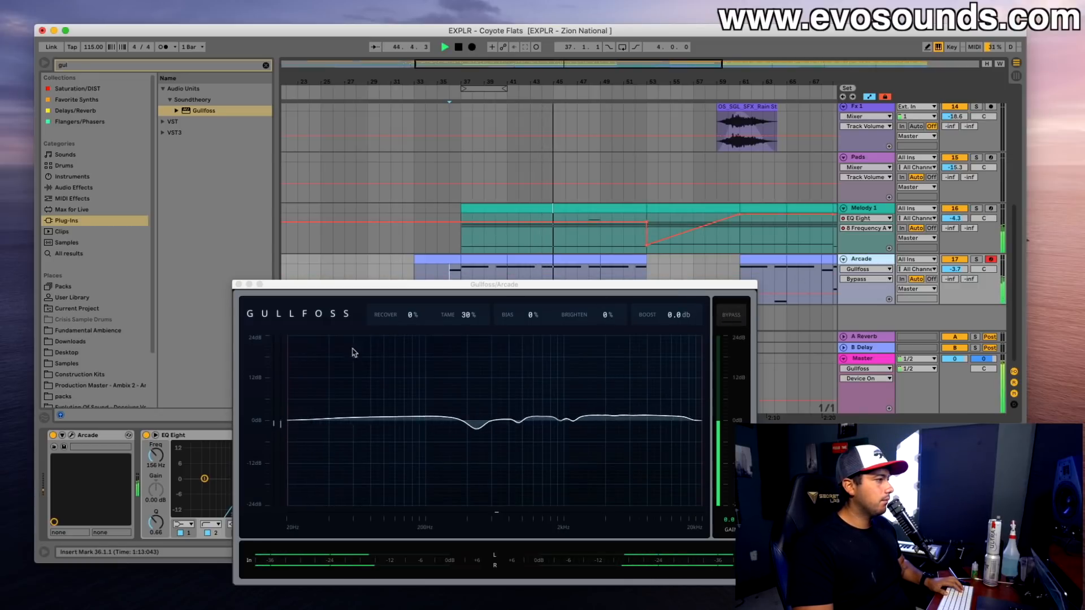
pyautogui.moveTo(408, 286); pyautogui.dragTo(407, 123)
pyautogui.click(725, 160)
pyautogui.click(726, 160)
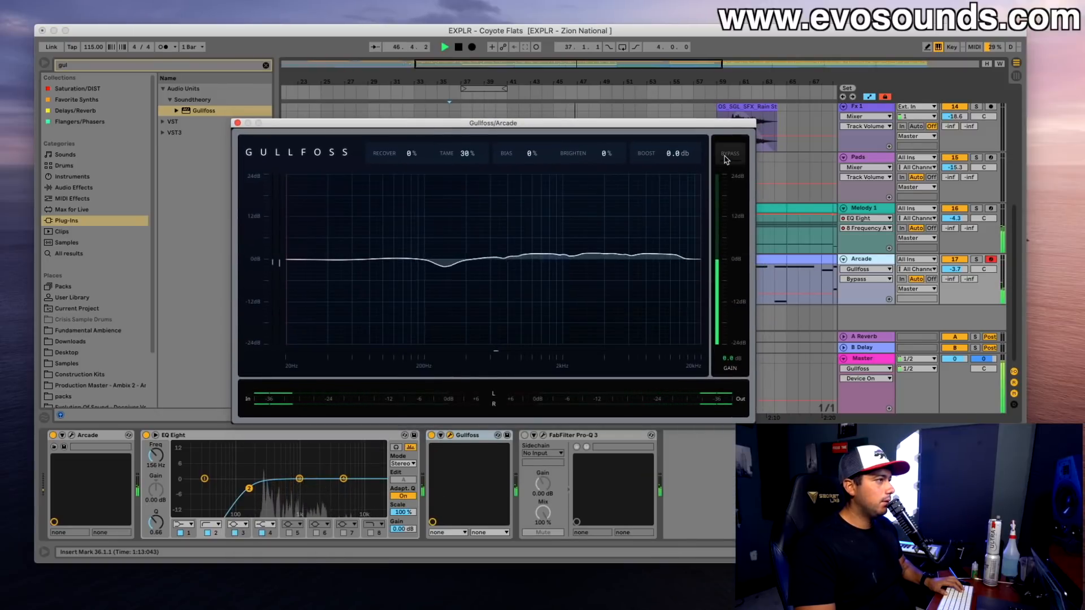
# Step: Stop playback, set the Arcade track's Gullfoss Recover to 11%, and move its window clear of the tracks
pyautogui.press('space')
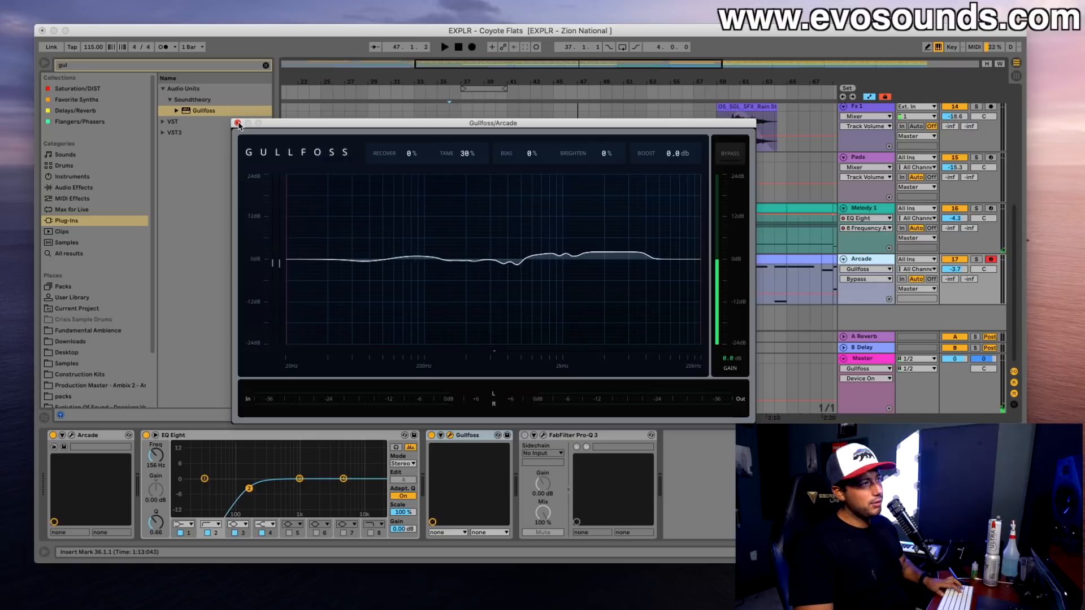
pyautogui.moveTo(408, 154); pyautogui.dragTo(411, 167)
pyautogui.moveTo(464, 131); pyautogui.dragTo(512, 324)
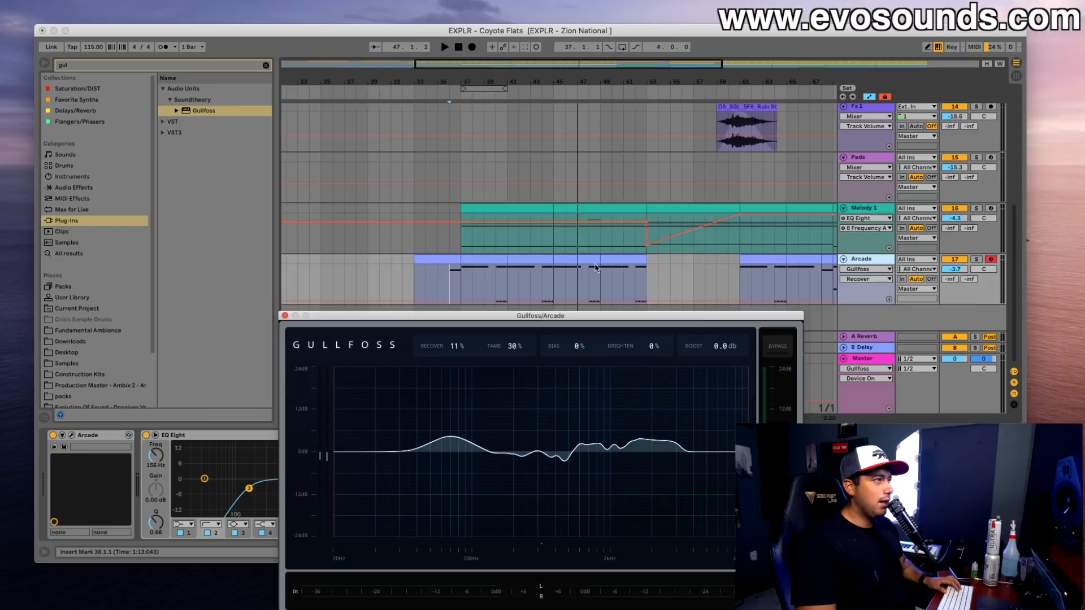
# Step: Unfold and solo the Chords group, auditioning it from bar 36 and from bar 69
pyautogui.scroll(10, 832, 121)
pyautogui.click(844, 108)
pyautogui.click(866, 149)
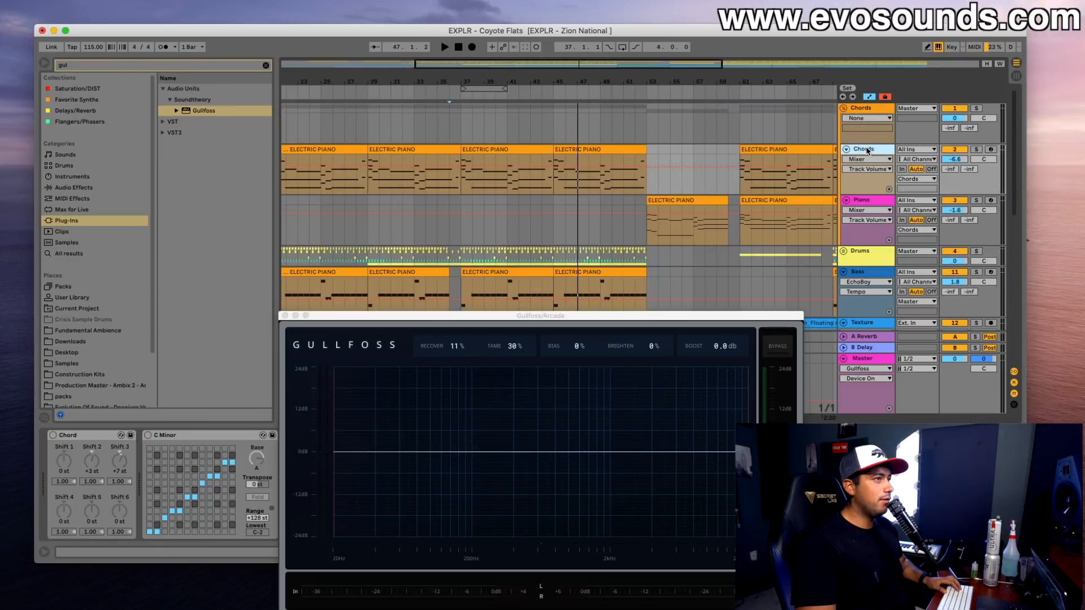
pyautogui.click(976, 108)
pyautogui.click(766, 151)
pyautogui.press('space')
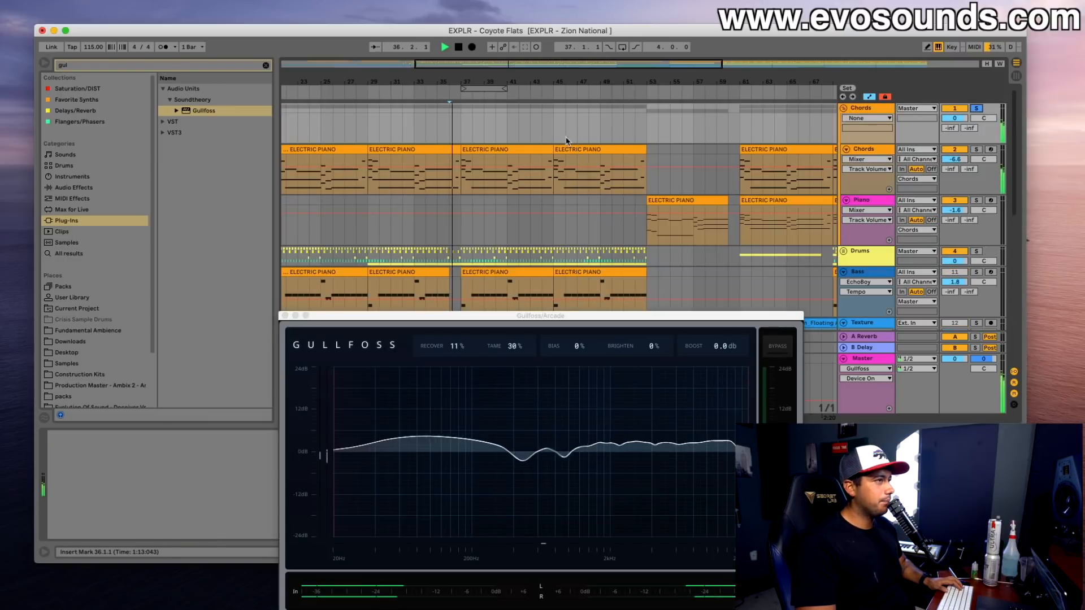
pyautogui.hscroll(10, 546, 145)
pyautogui.click(546, 148)
pyautogui.press('space')
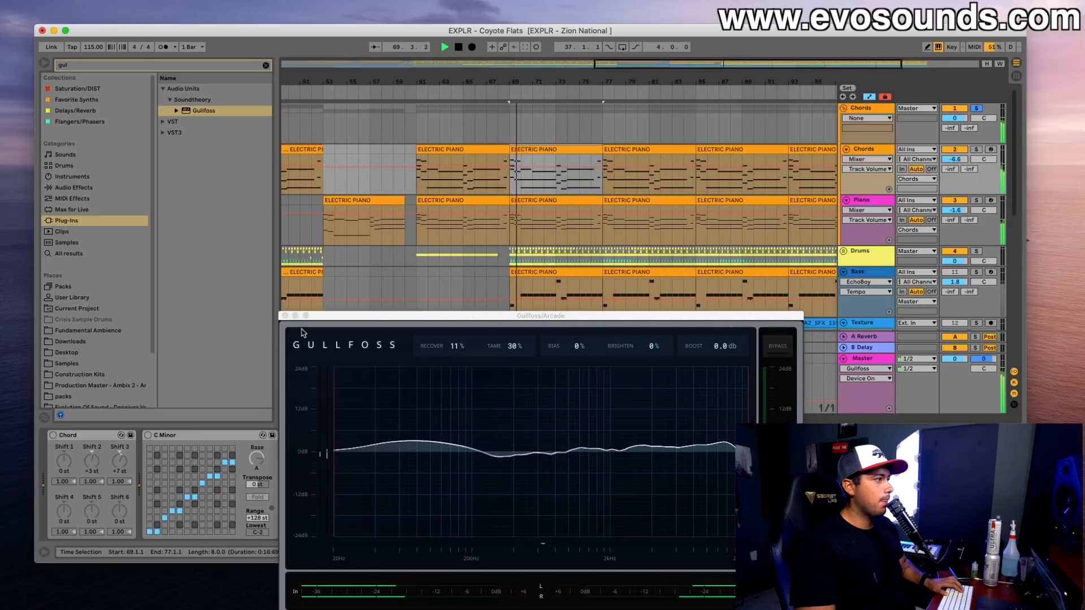
# Step: Close the Arcade track's Gullfoss window and insert a new Gullfoss on the Chords group
pyautogui.click(285, 315)
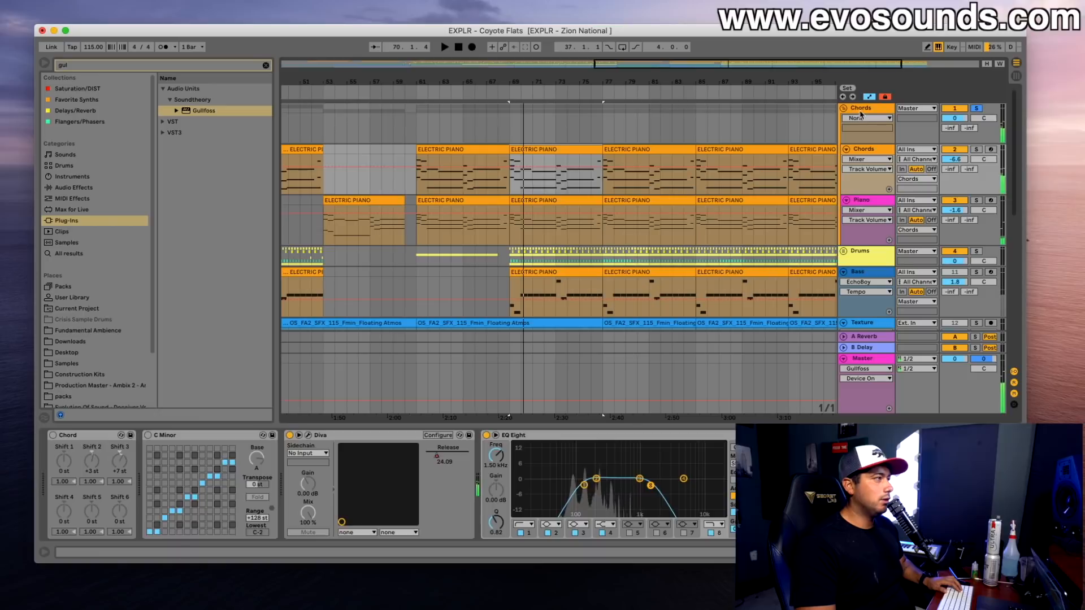
pyautogui.moveTo(198, 111); pyautogui.dragTo(284, 124)
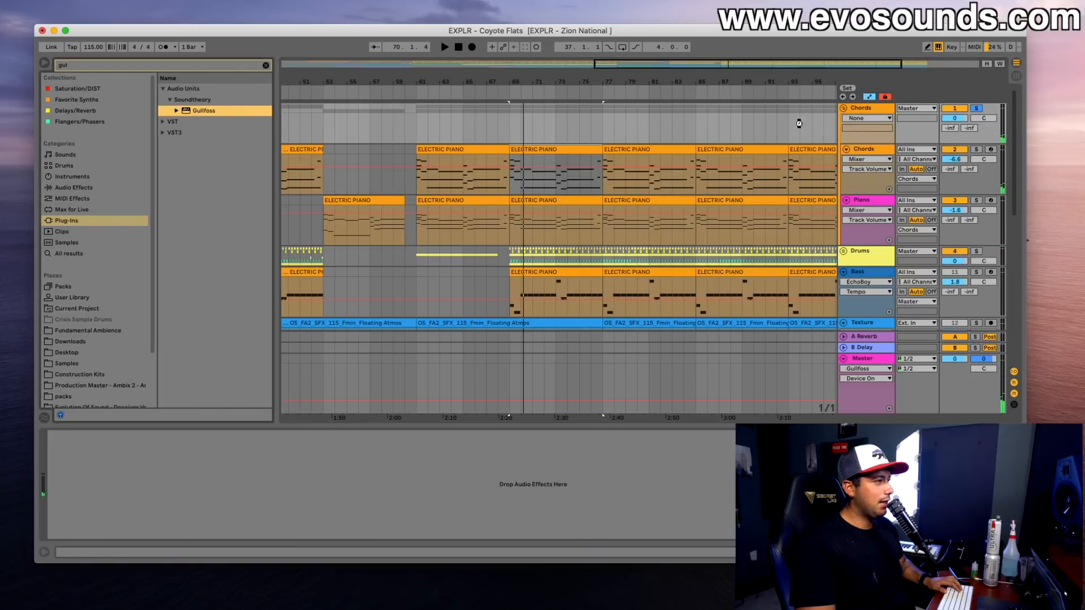
pyautogui.moveTo(799, 124); pyautogui.dragTo(799, 124)
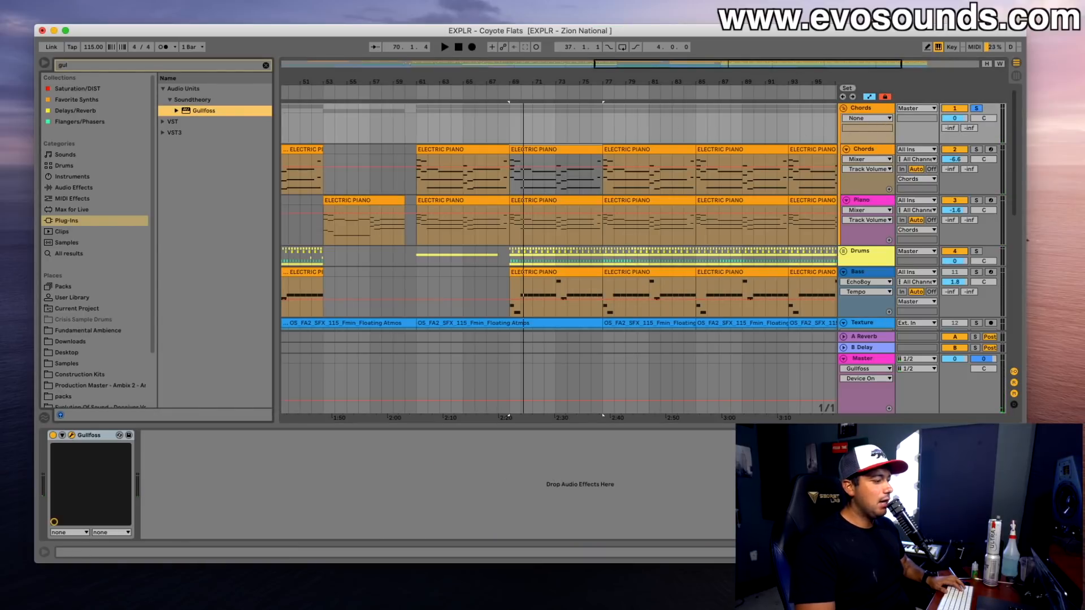
pyautogui.moveTo(504, 439); pyautogui.dragTo(410, 144)
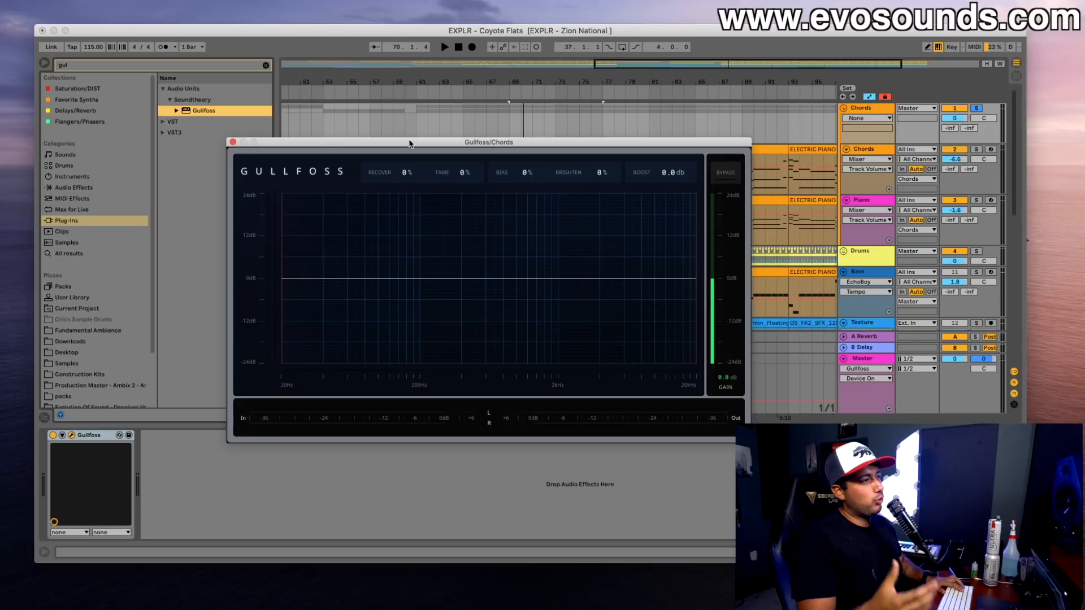
# Step: Set the Chords group's Gullfoss to Recover 27% and Tame 24%, exclude the low and high frequencies, and start playback
pyautogui.moveTo(405, 170); pyautogui.dragTo(412, 180)
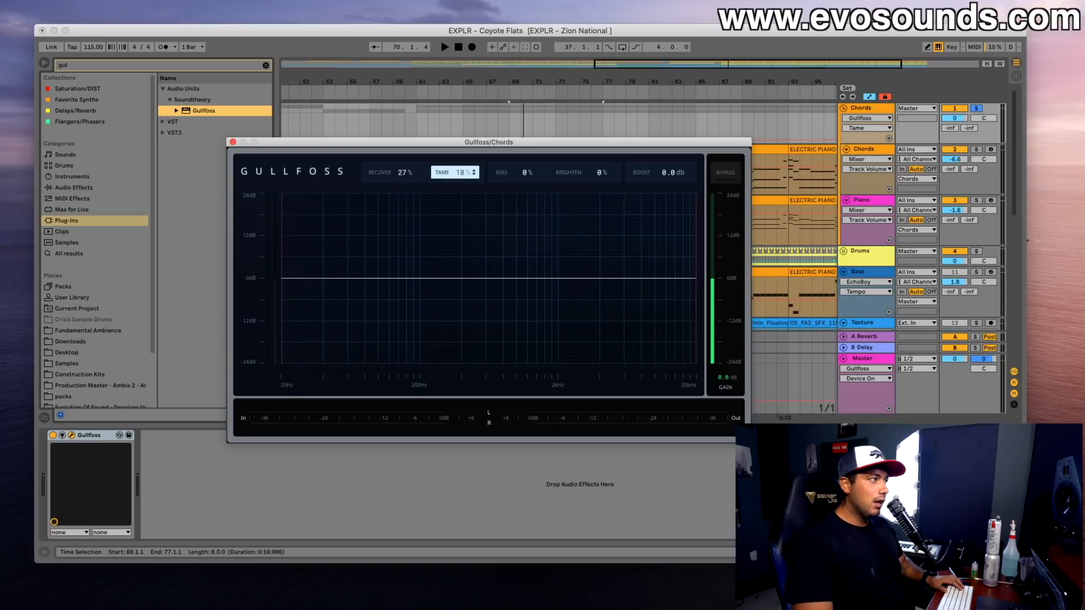
pyautogui.moveTo(474, 172); pyautogui.dragTo(473, 177)
pyautogui.moveTo(691, 230); pyautogui.dragTo(494, 230)
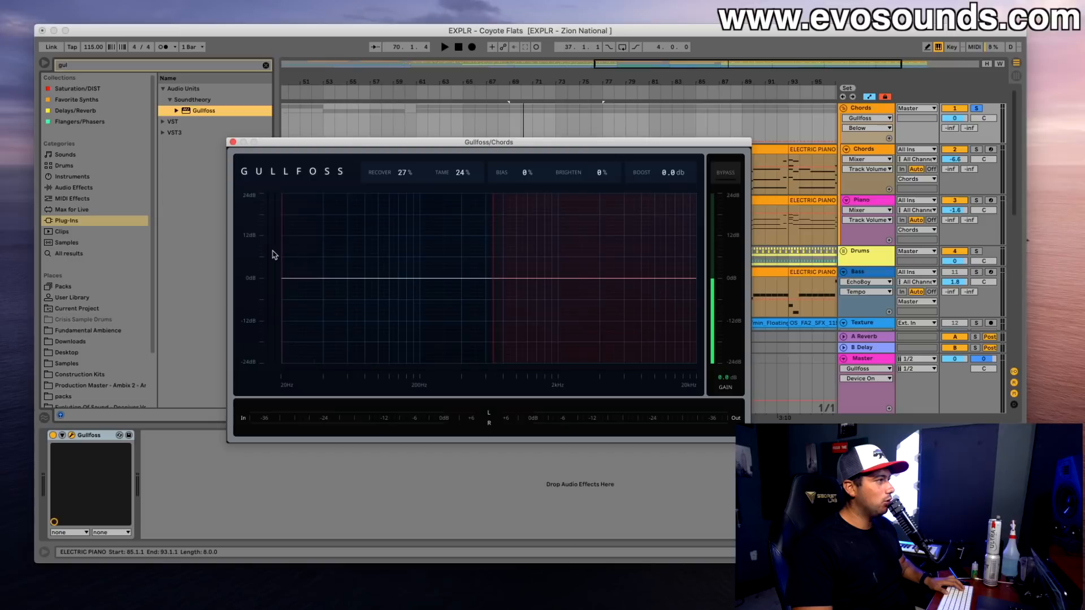
pyautogui.moveTo(282, 249); pyautogui.dragTo(394, 249)
pyautogui.press('space')
# Step: Raise the Chords Gullfoss upper frequency limit slightly and set Recover to 0%, Tame to 50% and Bias to -80%
pyautogui.moveTo(494, 250); pyautogui.dragTo(517, 249)
pyautogui.moveTo(463, 172); pyautogui.dragTo(405, 186)
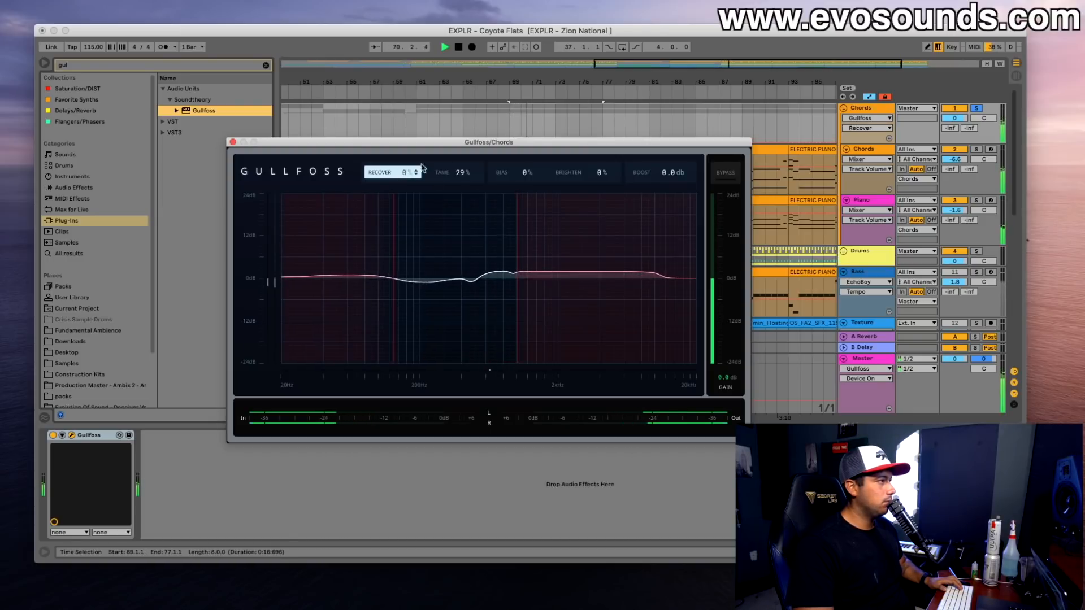
pyautogui.moveTo(516, 173); pyautogui.dragTo(516, 195)
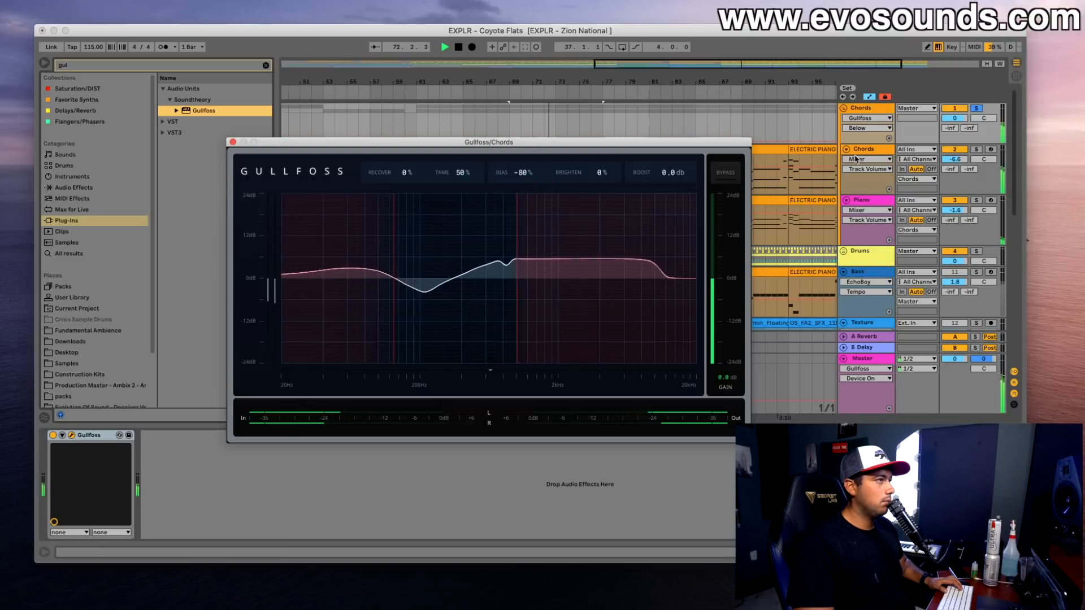
# Step: Compare the soloed Chords group's Gullfoss against bypass several times during playback, ending with the effect active
pyautogui.click(730, 172)
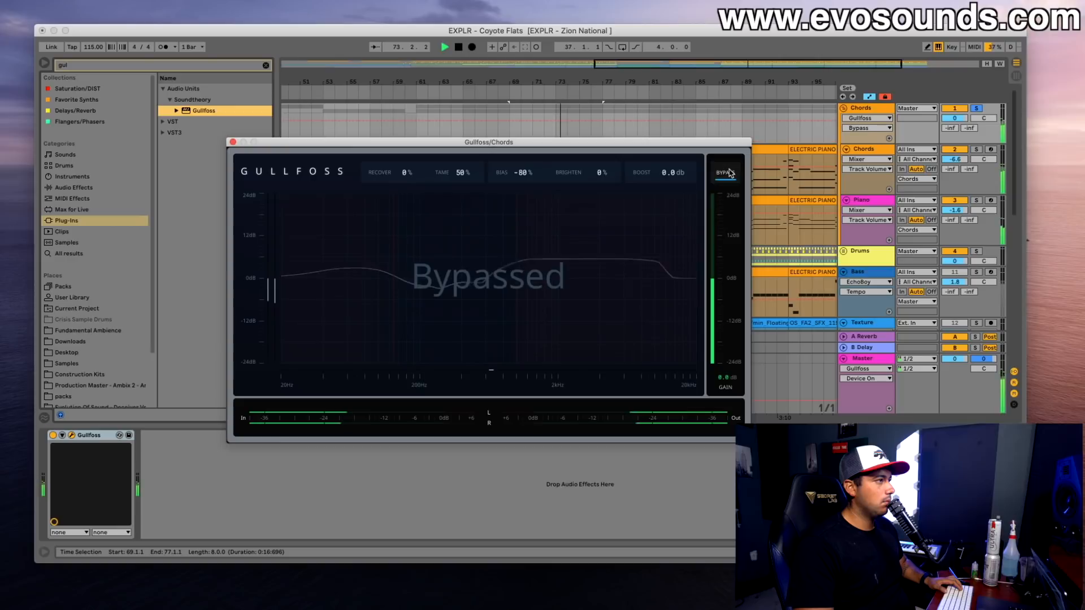
pyautogui.click(730, 172)
pyautogui.click(730, 173)
pyautogui.click(730, 173)
pyautogui.click(729, 173)
pyautogui.click(729, 172)
# Step: Unsolo the Chords group and compare its Gullfoss against bypass in the full mix
pyautogui.click(973, 111)
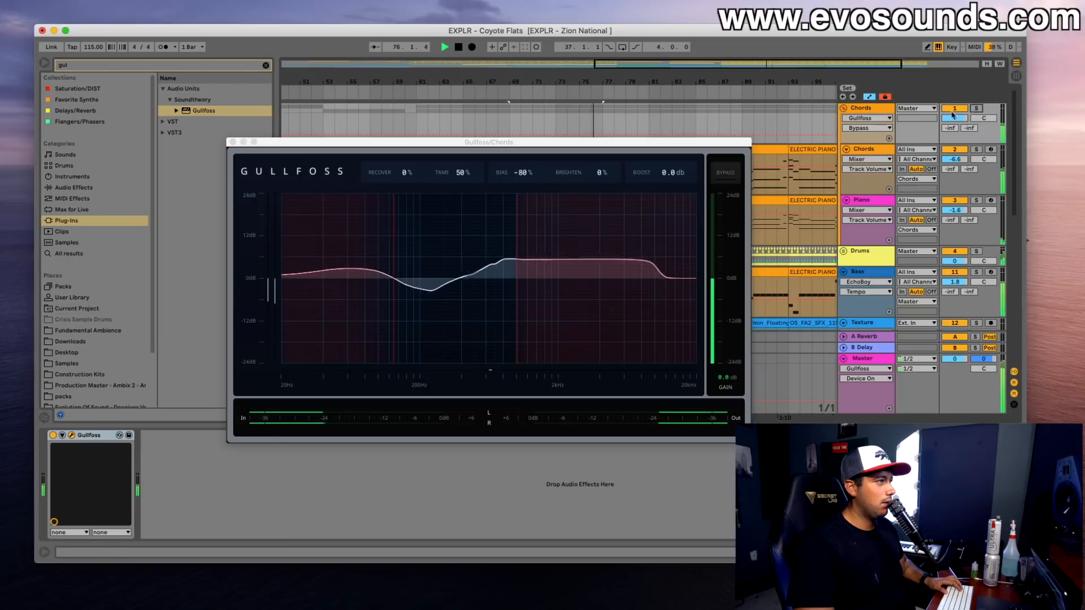
pyautogui.click(722, 176)
pyautogui.click(720, 176)
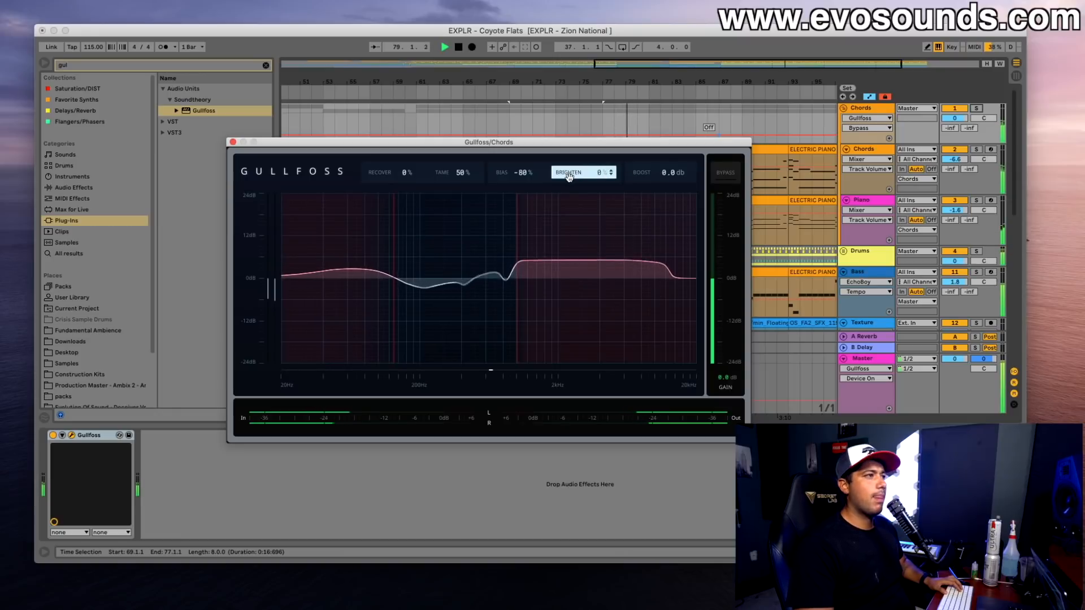
# Step: Set the Chords group's Gullfoss Recover to 10%, check it against bypass, and close its window with playback stopped
pyautogui.click(416, 171)
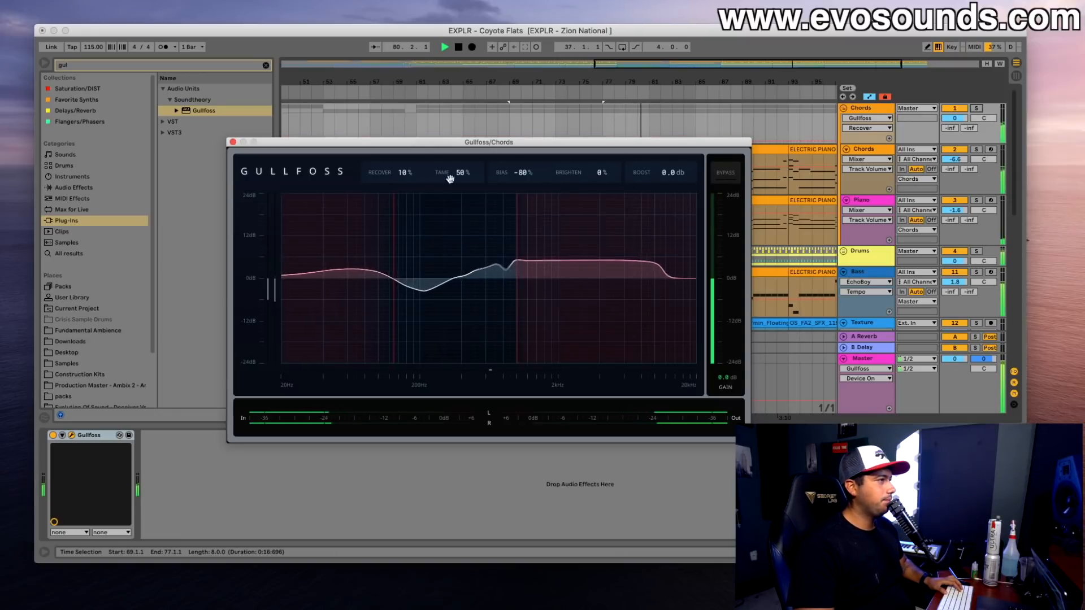
pyautogui.click(729, 175)
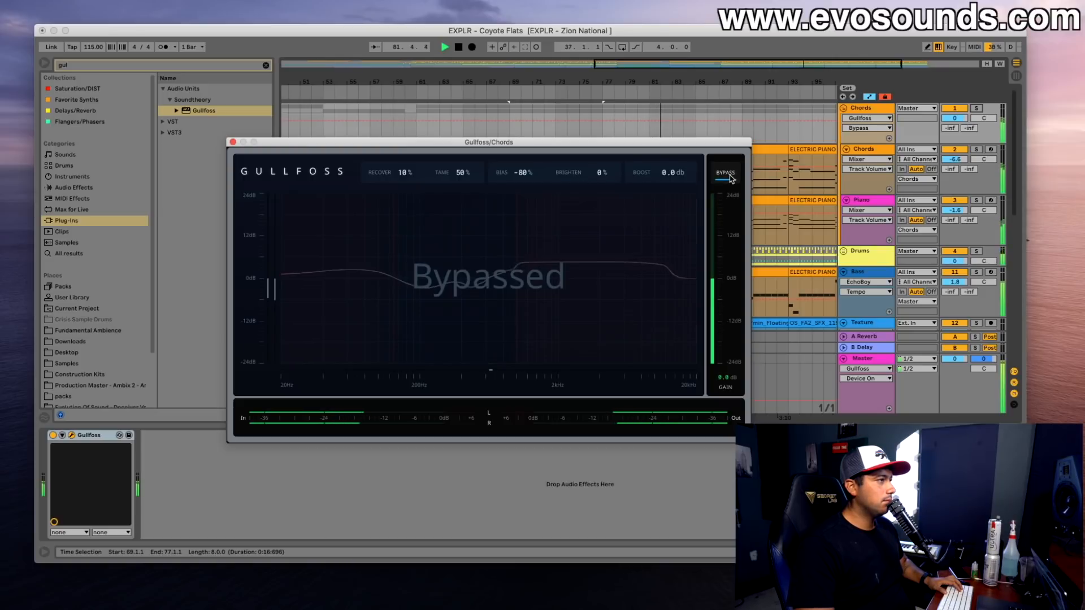
pyautogui.click(729, 175)
pyautogui.press('space')
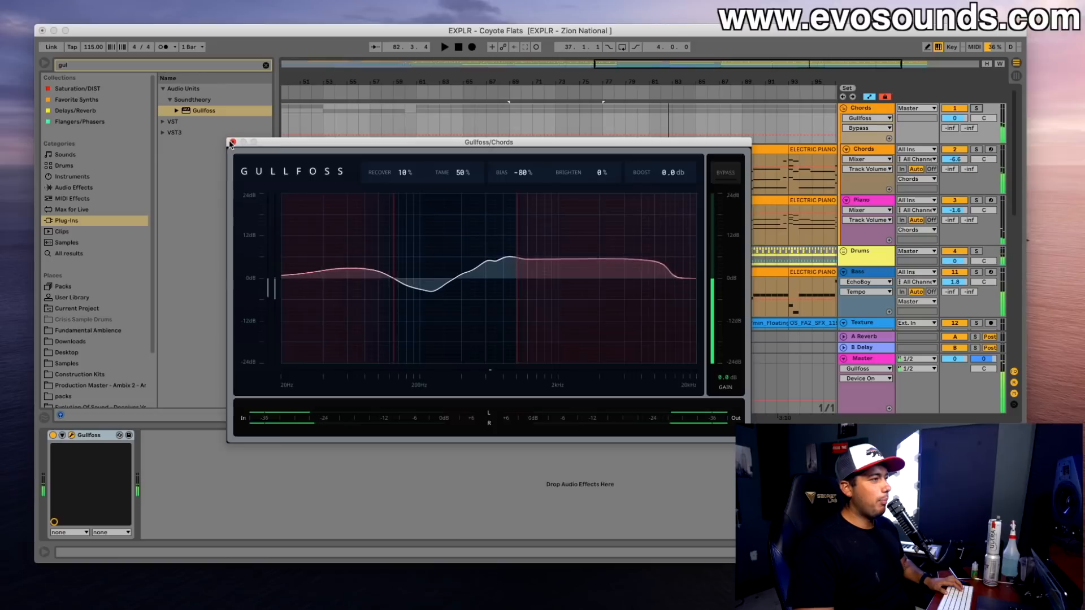
pyautogui.click(232, 142)
# Step: Show the whole arrangement, display the Diva Release automation on the Chords track inside the group, and re-enable automation
pyautogui.doubleClick(633, 65)
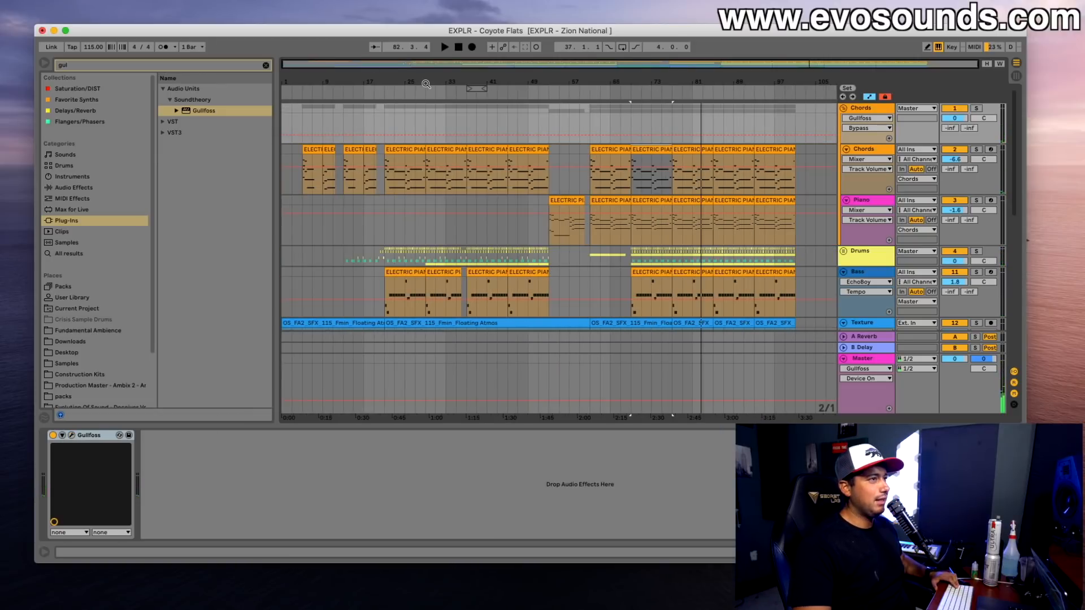
pyautogui.click(862, 150)
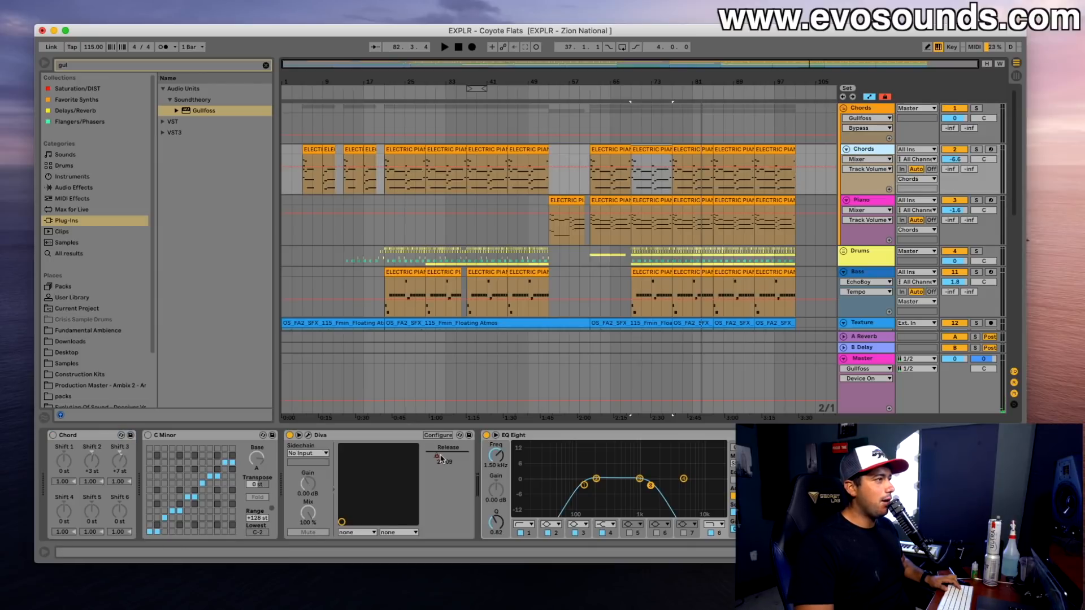
pyautogui.moveTo(441, 459); pyautogui.dragTo(442, 458)
pyautogui.click(513, 47)
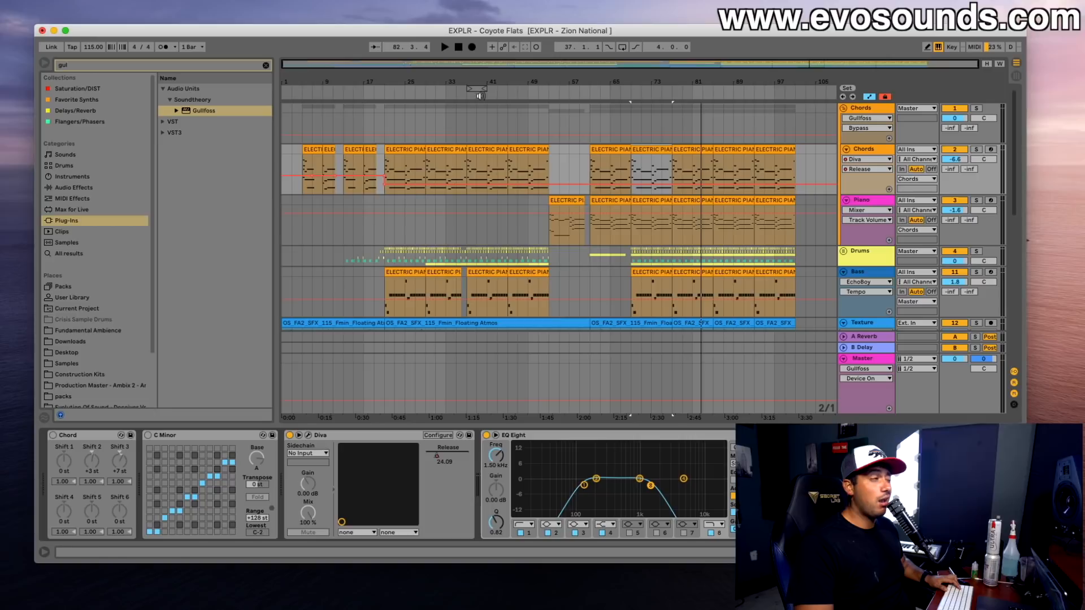
# Step: Audition the intro chords from bar 5 and lower the Diva Release automation from bar 21 to 12.15
pyautogui.click(297, 168)
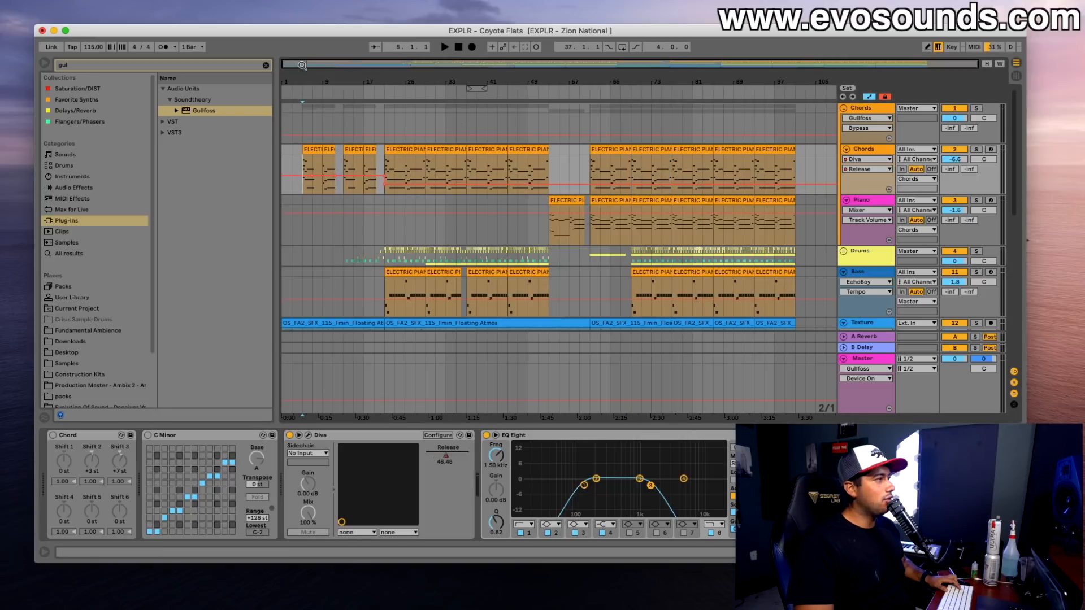
pyautogui.moveTo(303, 65); pyautogui.dragTo(292, 76)
pyautogui.press('space')
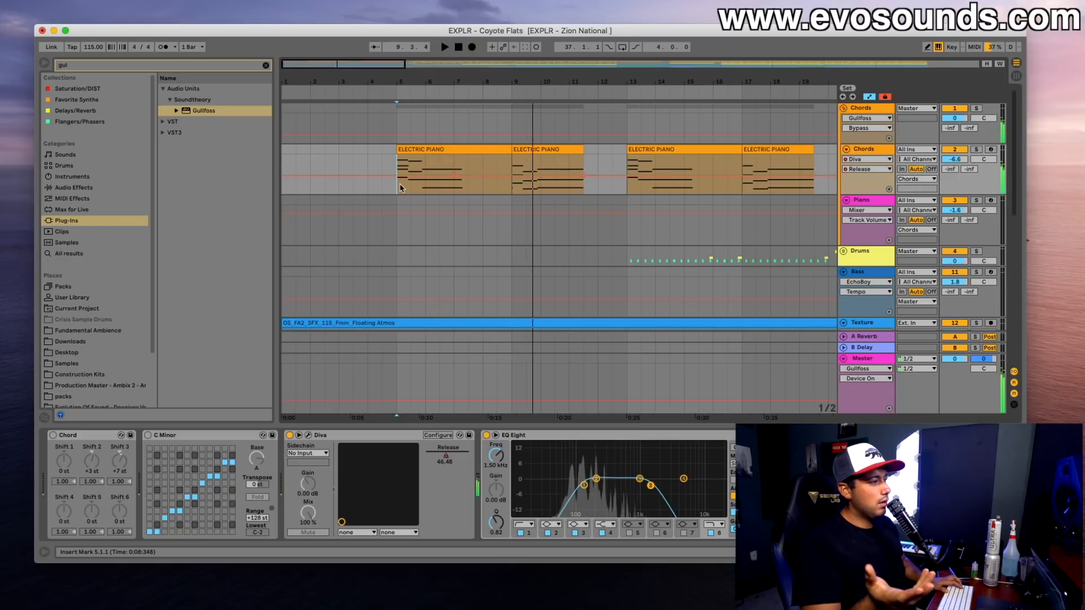
pyautogui.hscroll(10, 554, 178)
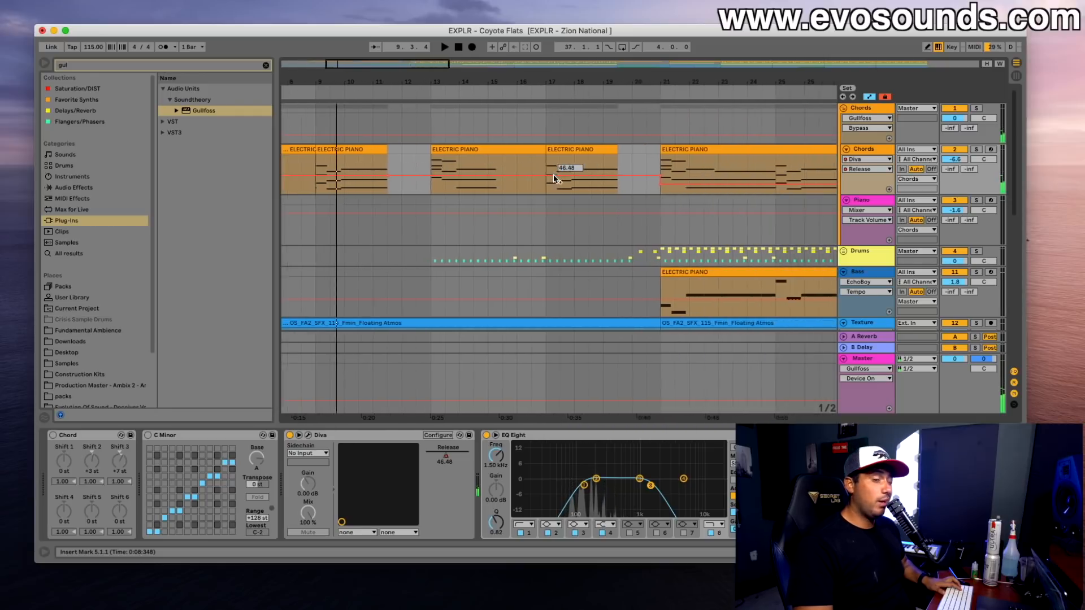
pyautogui.moveTo(578, 188); pyautogui.dragTo(582, 186)
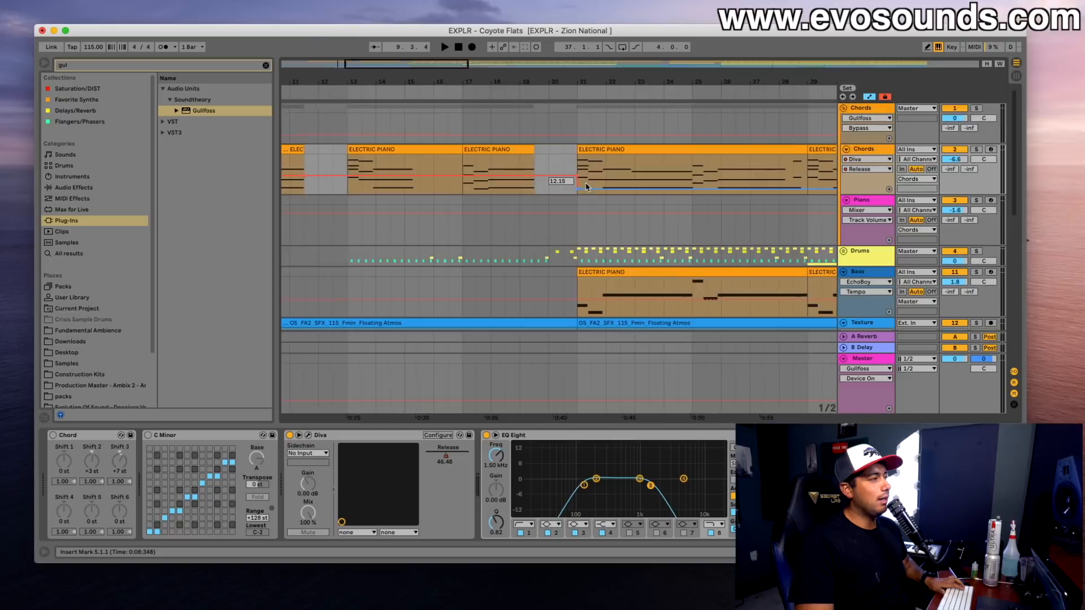
# Step: Look over the remaining tracks, turn the Master track's Gullfoss back on, and open its window
pyautogui.scroll(-6, 586, 187)
pyautogui.hscroll(6, 586, 187)
pyautogui.moveTo(481, 68); pyautogui.dragTo(607, 68)
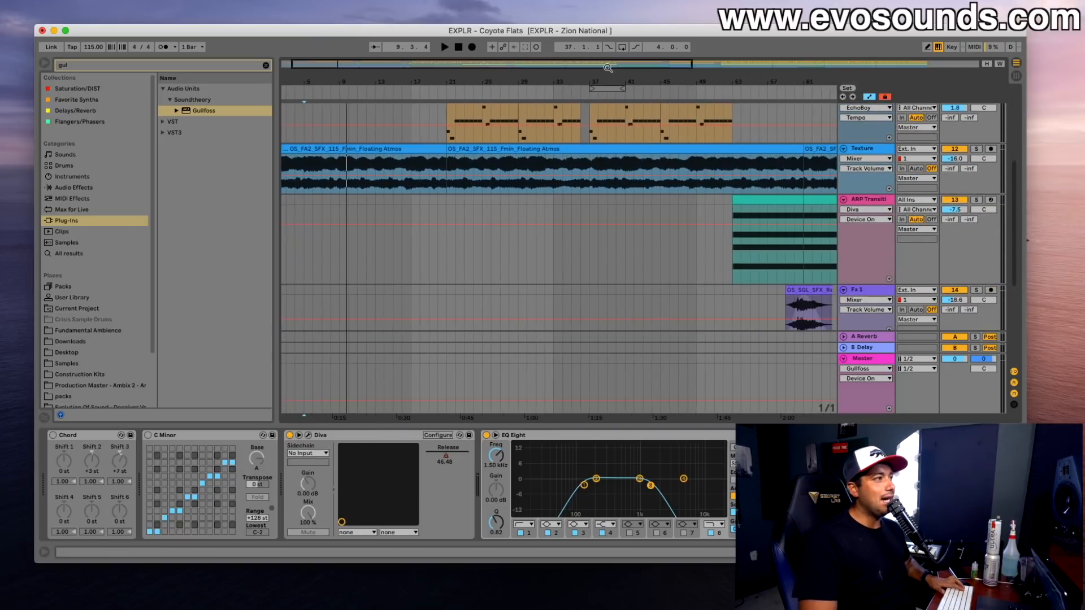
pyautogui.scroll(-3, 633, 159)
pyautogui.scroll(4, 659, 188)
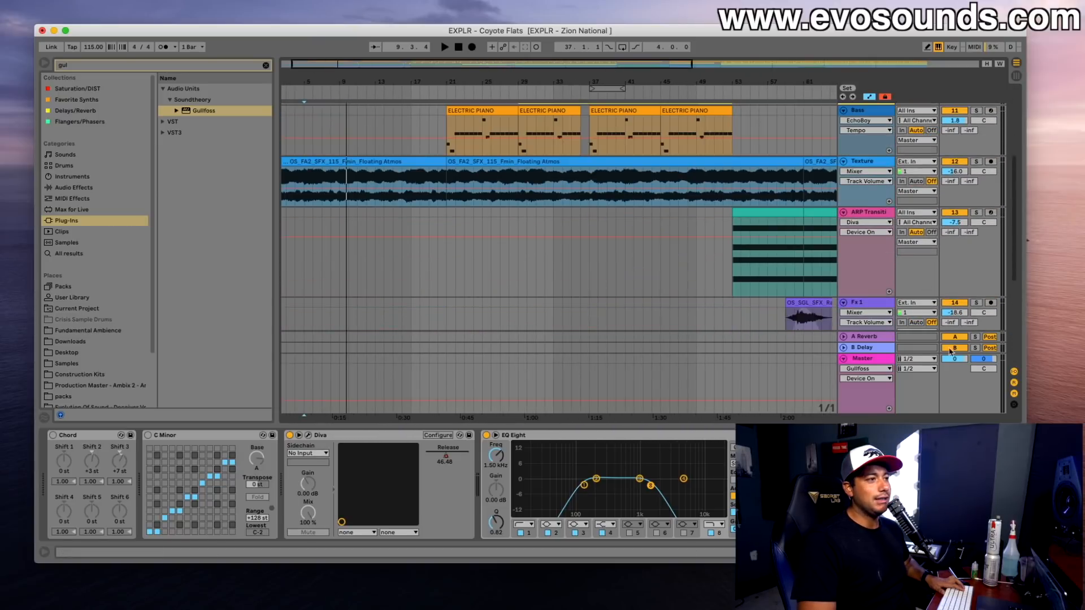
pyautogui.click(872, 364)
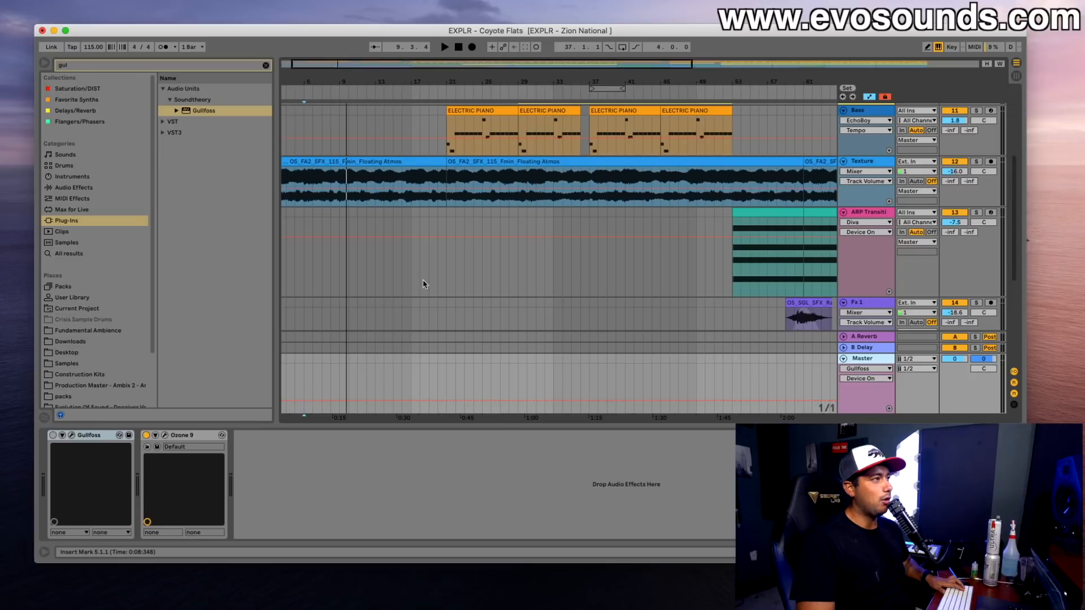
pyautogui.scroll(5, 424, 286)
pyautogui.hscroll(3, 423, 285)
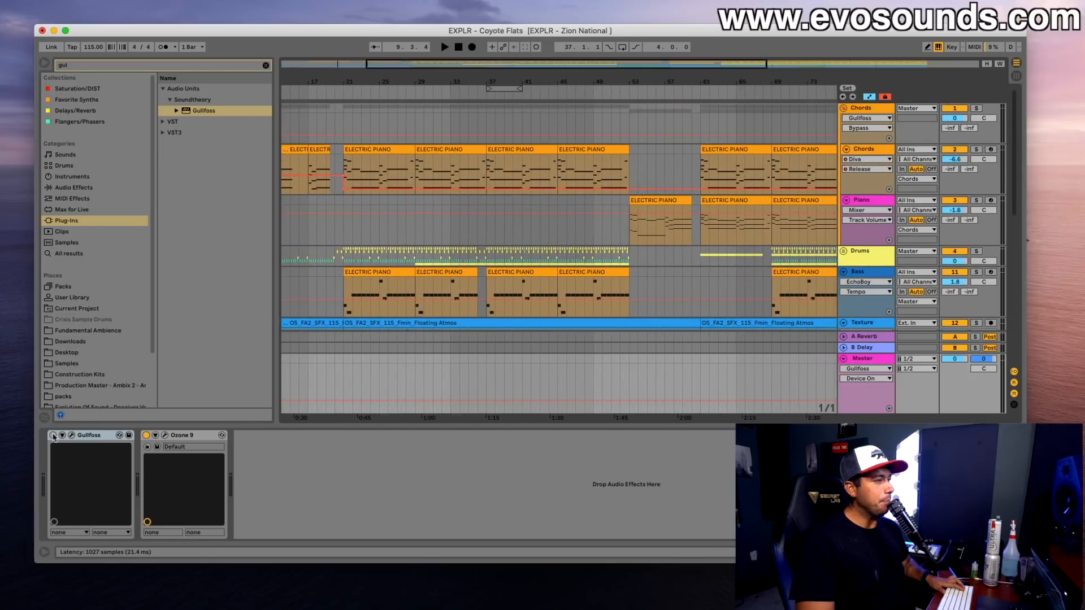
pyautogui.click(53, 435)
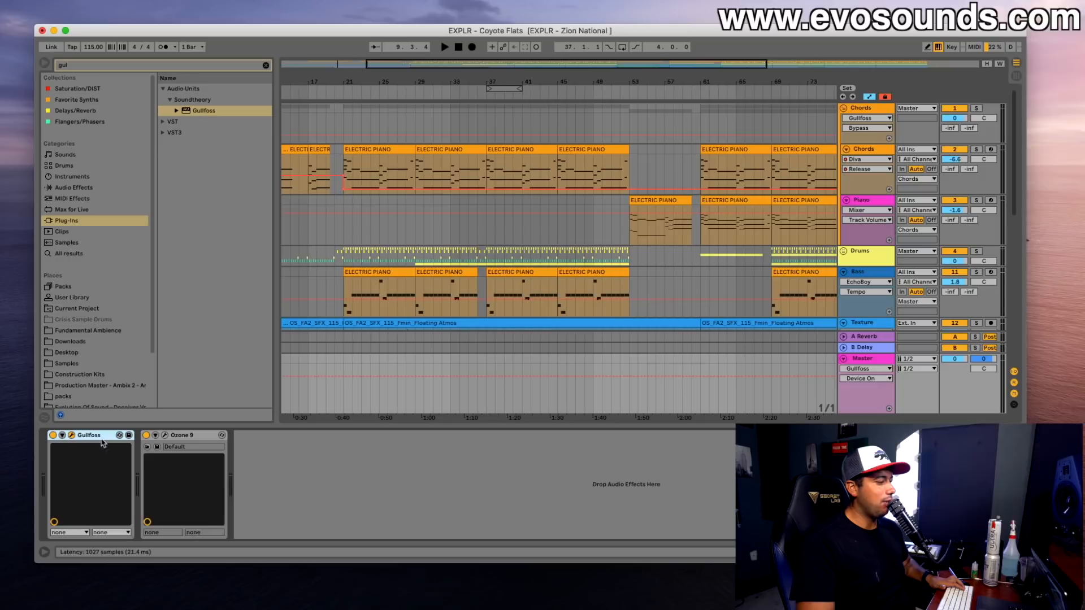
pyautogui.moveTo(486, 609); pyautogui.dragTo(552, 223)
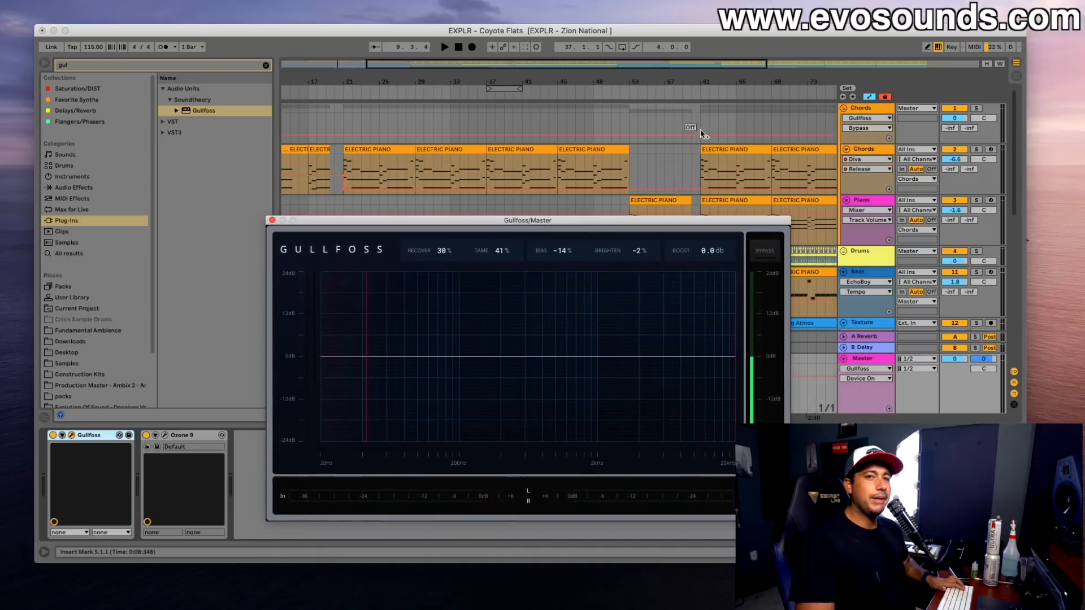
# Step: Switch off the Chords group's Gullfoss and move the Master Gullfoss window aside to uncover the tracks
pyautogui.click(880, 111)
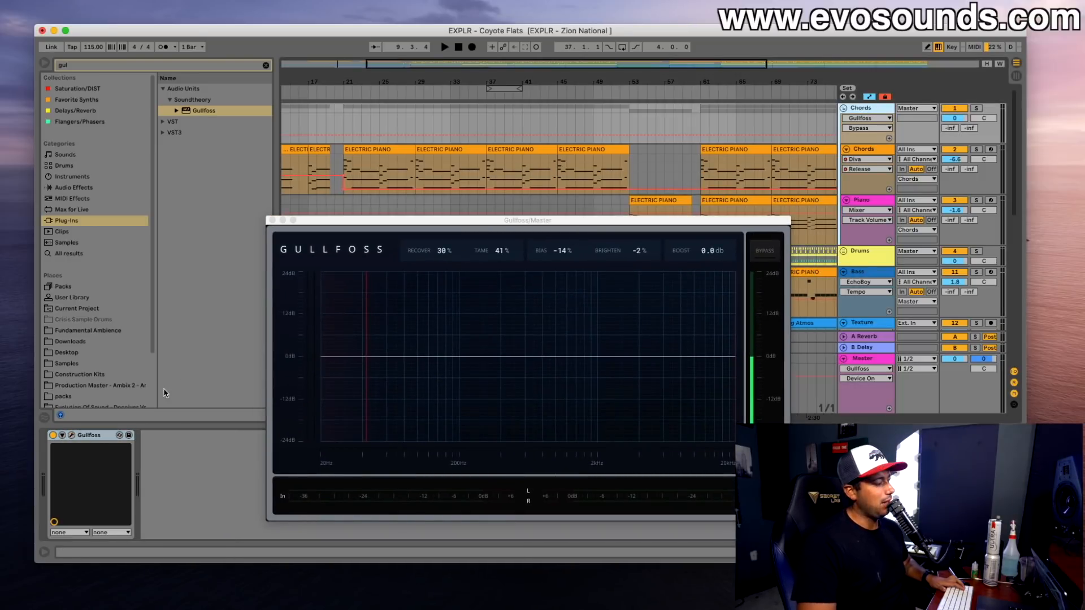
pyautogui.click(54, 436)
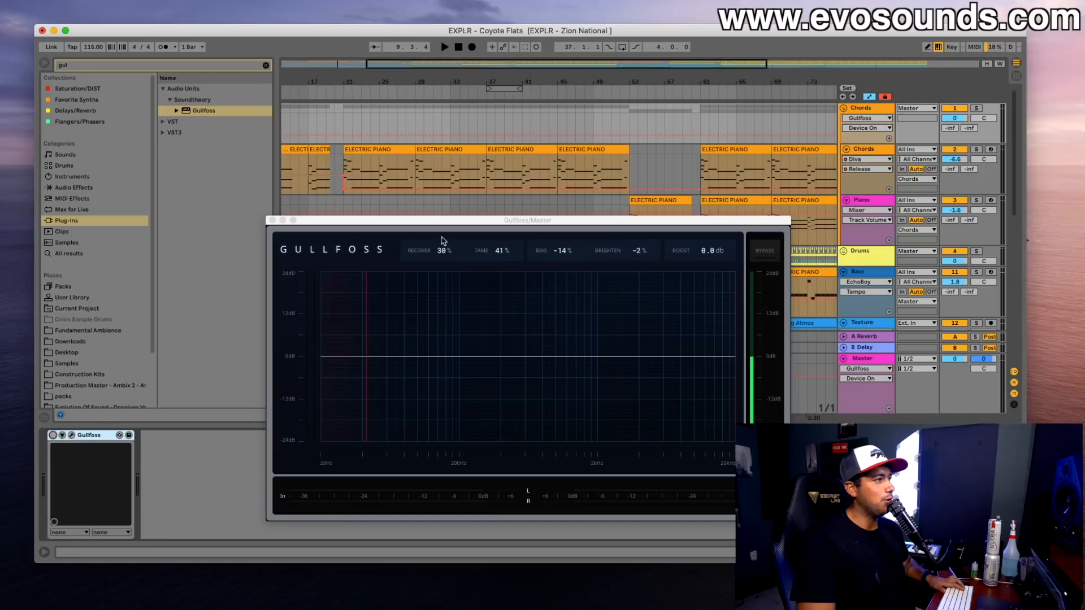
pyautogui.moveTo(464, 225); pyautogui.dragTo(536, 222)
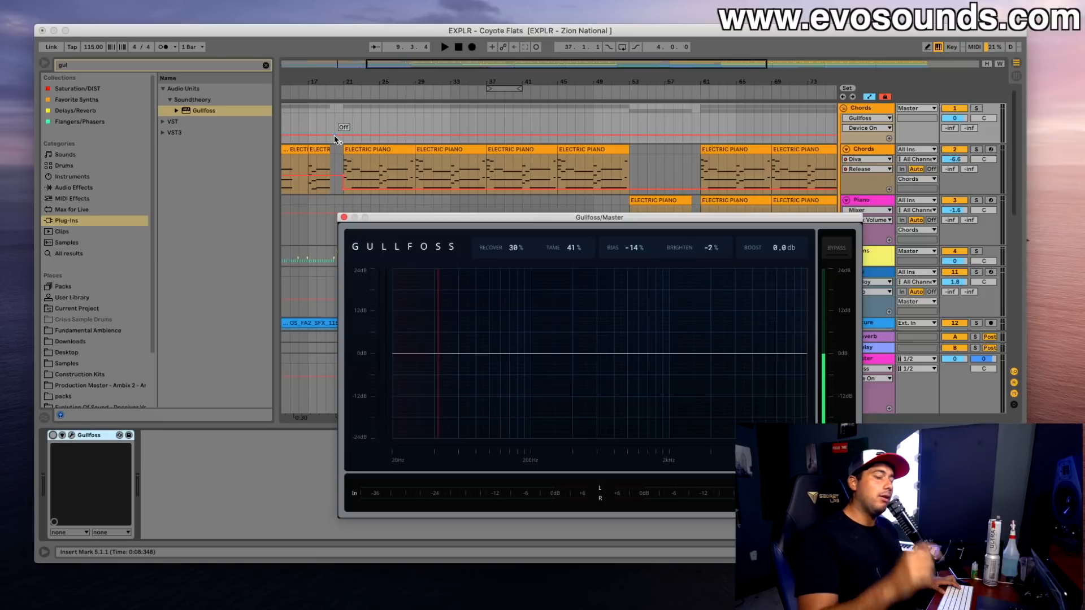
pyautogui.scroll(-5, 522, 165)
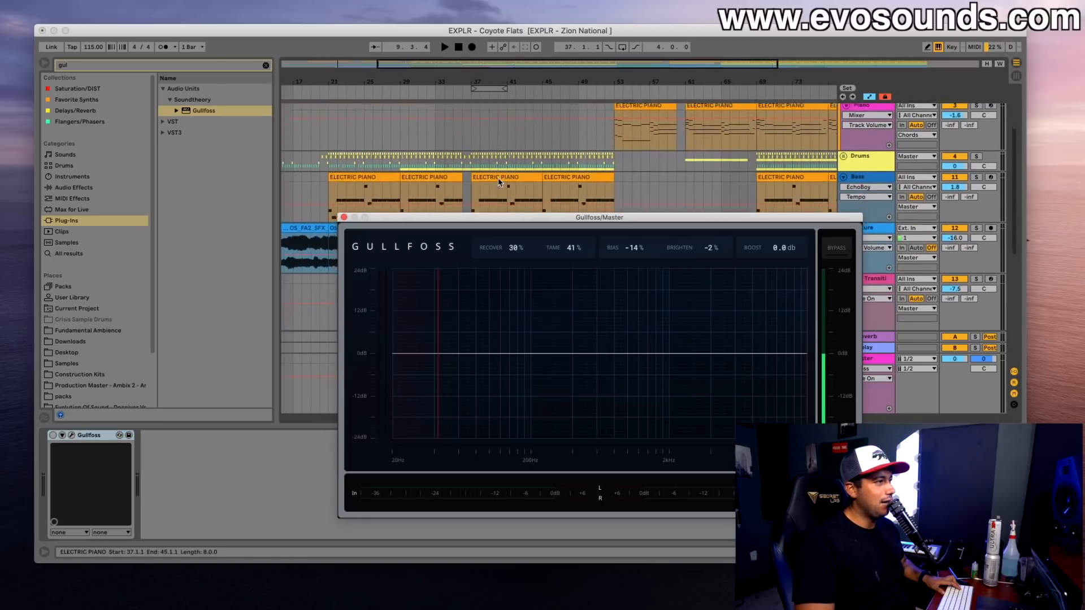